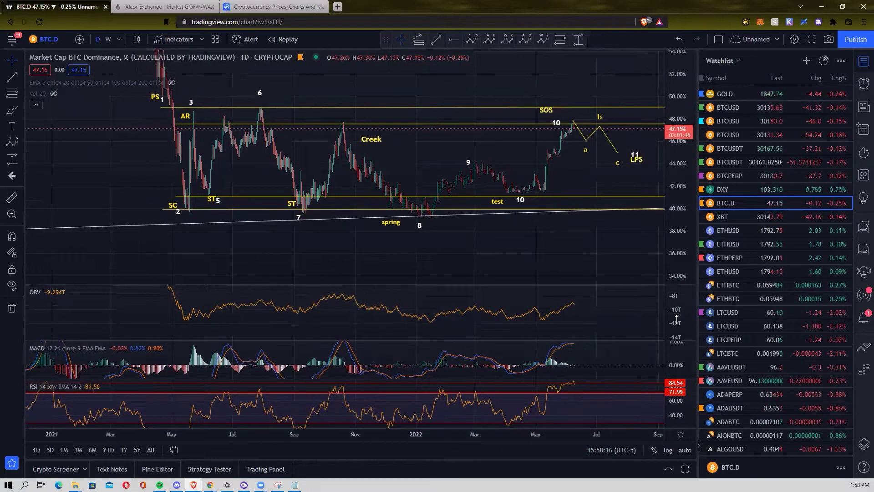
# Step: Examine the OBV trend against BTC.D price across the labelled range from the selling climax (SC) to the SOS
pyautogui.moveTo(527, 306); pyautogui.dragTo(542, 314)
pyautogui.scroll(-2, 523, 242)
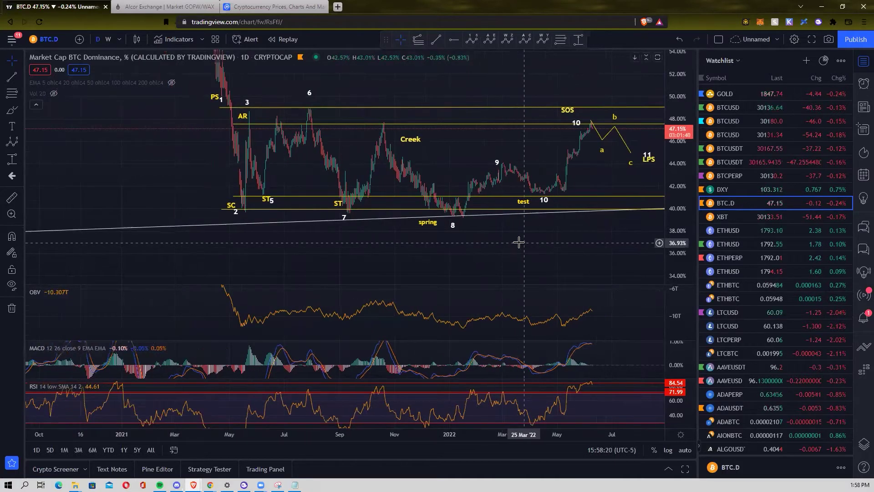
pyautogui.moveTo(494, 234)
pyautogui.mouseDown()
pyautogui.moveTo(512, 234)
pyautogui.moveTo(492, 240)
pyautogui.mouseUp()
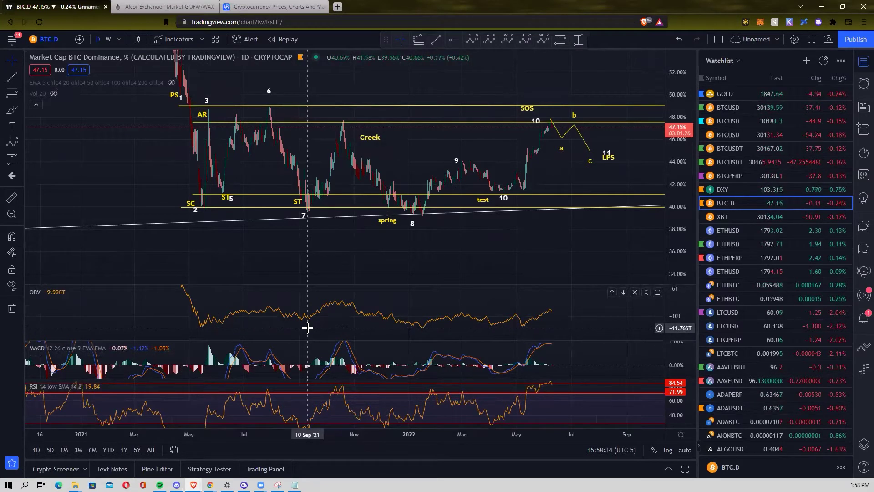
pyautogui.scroll(-1, 319, 321)
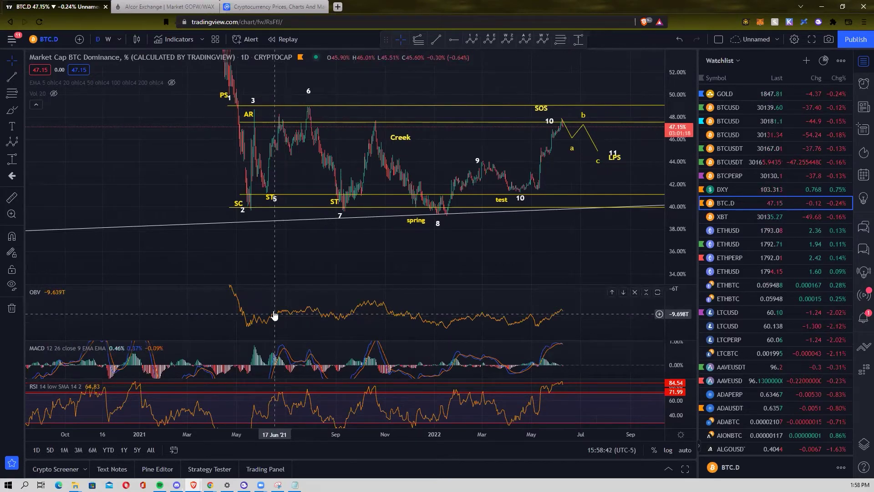
pyautogui.scroll(-1, 424, 321)
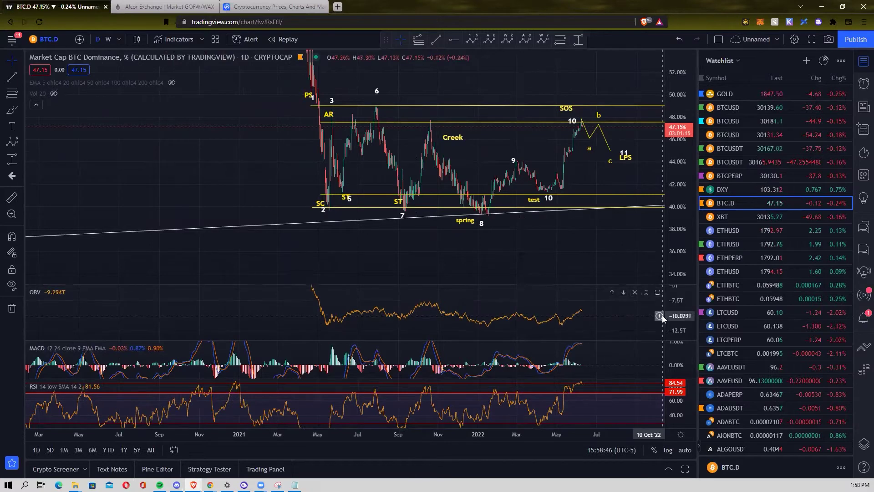
pyautogui.scroll(-3, 455, 311)
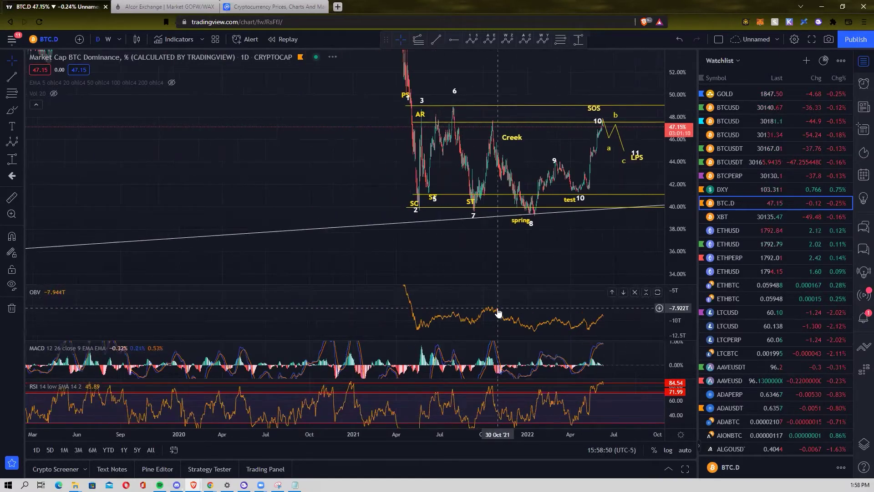
pyautogui.hscroll(2, 487, 309)
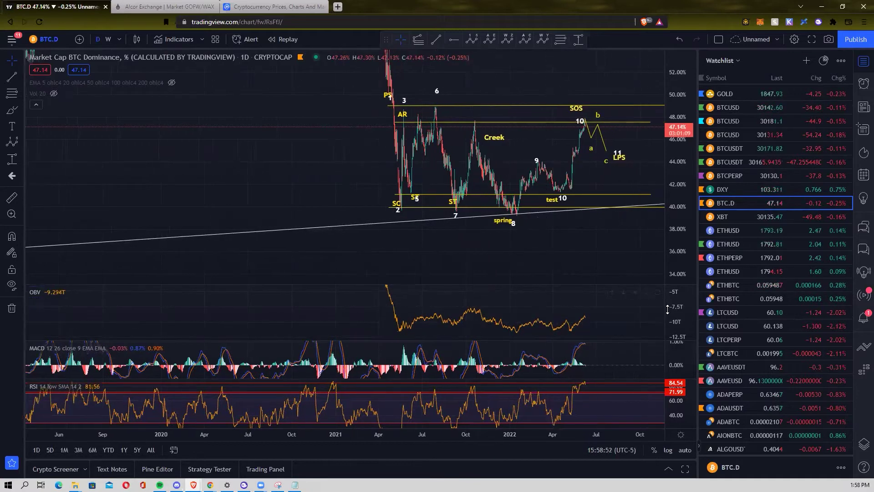
pyautogui.moveTo(573, 321); pyautogui.dragTo(577, 320)
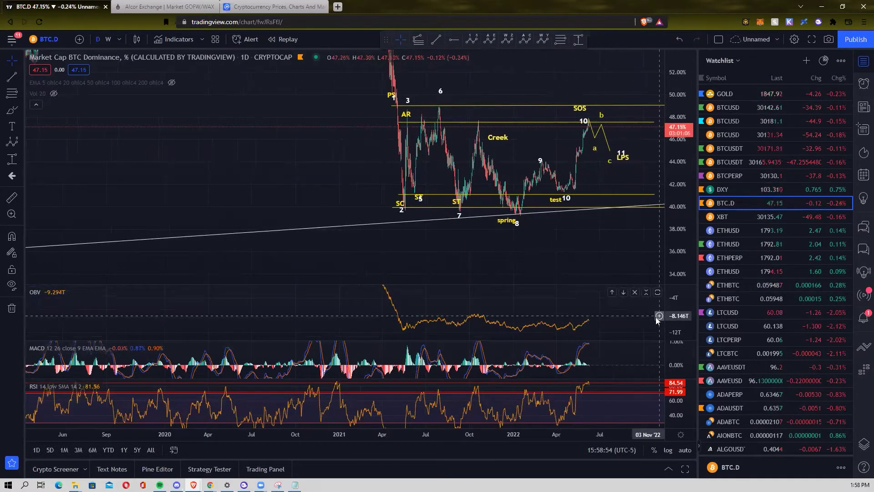
pyautogui.scroll(-3, 583, 314)
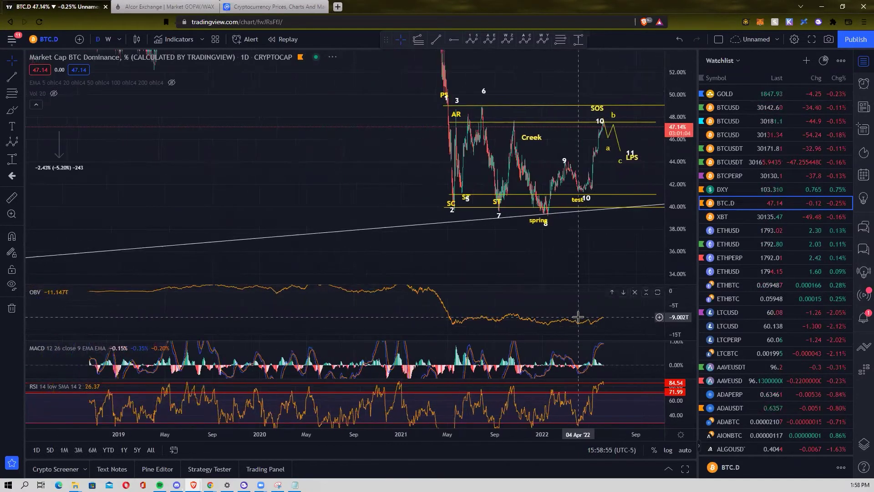
# Step: Examine the BTC.D rally from the May 2022 test and the projected a-b-c pullback to LPS, with the price scale stretched
pyautogui.scroll(3, 586, 313)
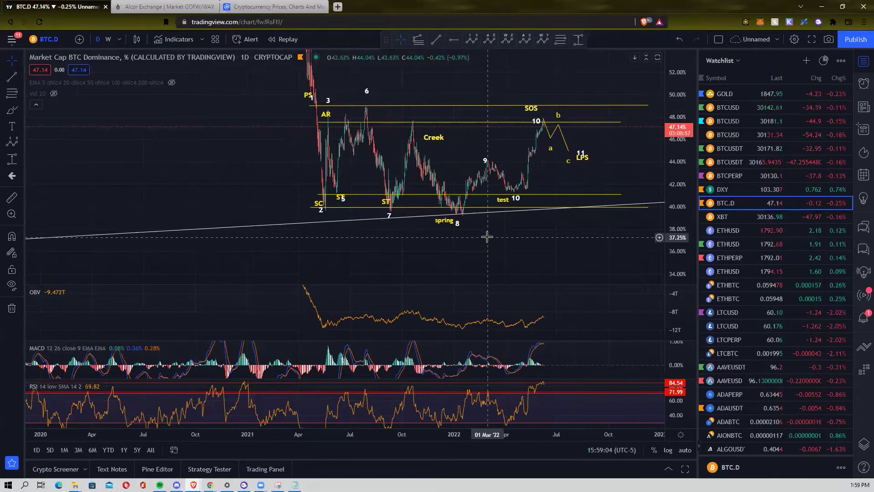
pyautogui.scroll(1, 501, 282)
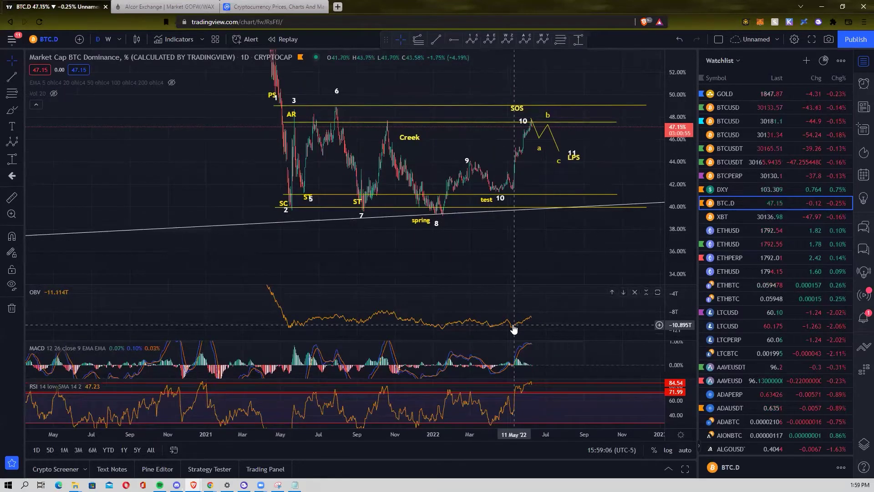
pyautogui.scroll(1, 513, 327)
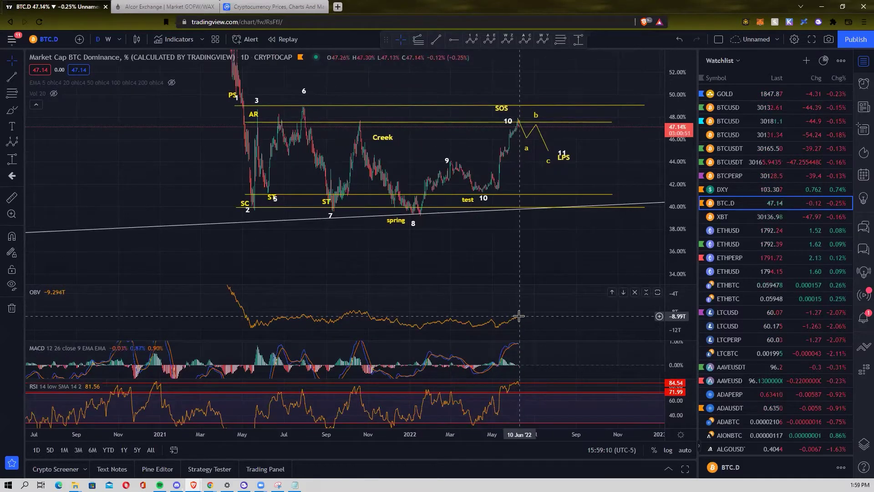
pyautogui.scroll(1, 560, 309)
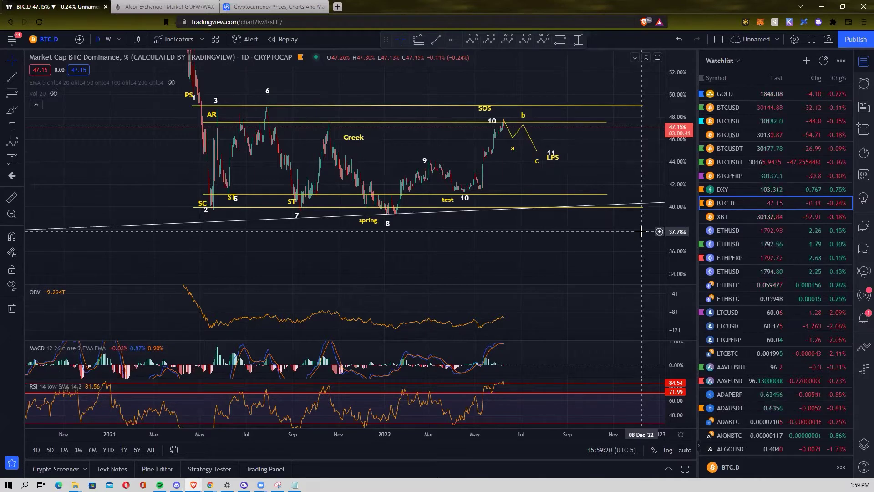
pyautogui.scroll(2, 621, 226)
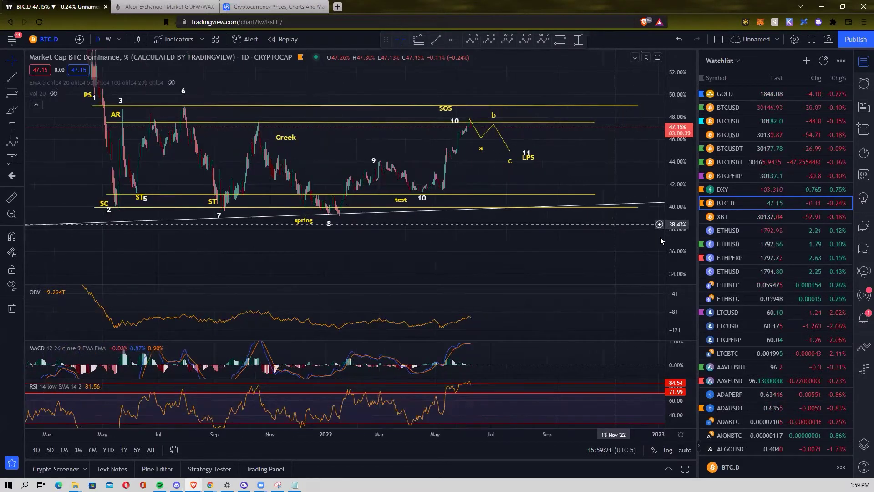
pyautogui.moveTo(674, 230); pyautogui.dragTo(672, 220)
pyautogui.moveTo(605, 185); pyautogui.dragTo(629, 195)
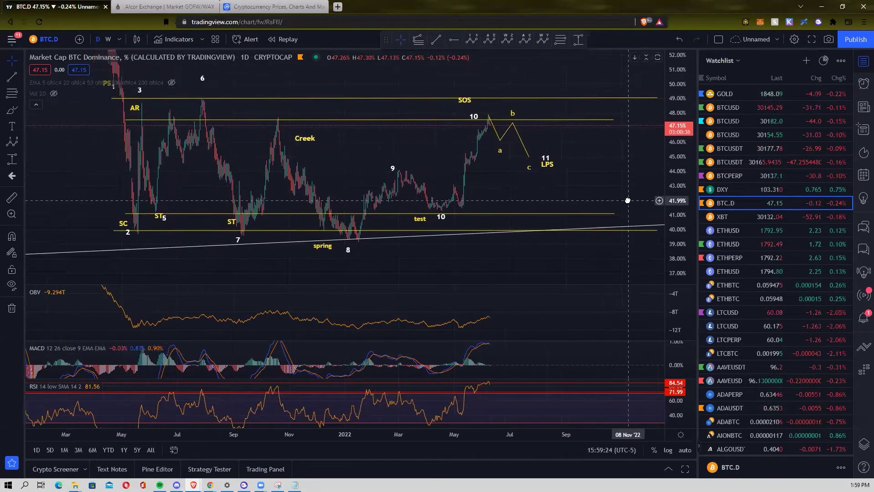
pyautogui.scroll(-1, 628, 200)
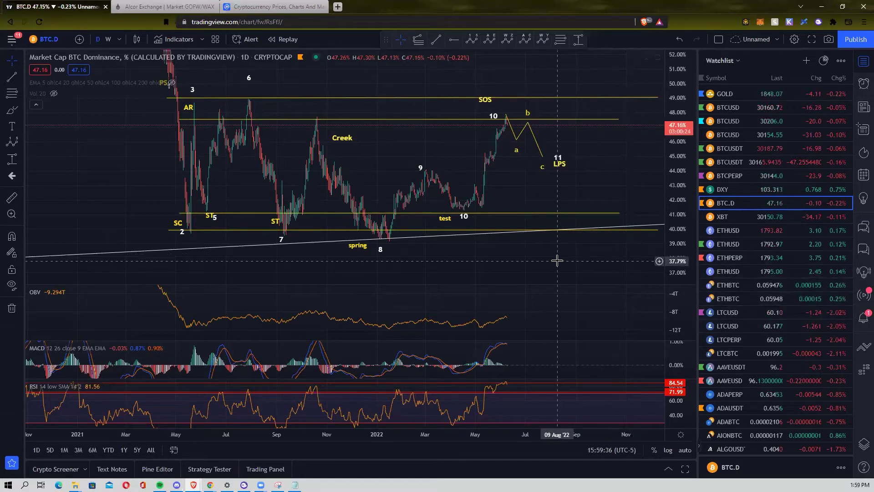
pyautogui.moveTo(526, 253); pyautogui.dragTo(543, 254)
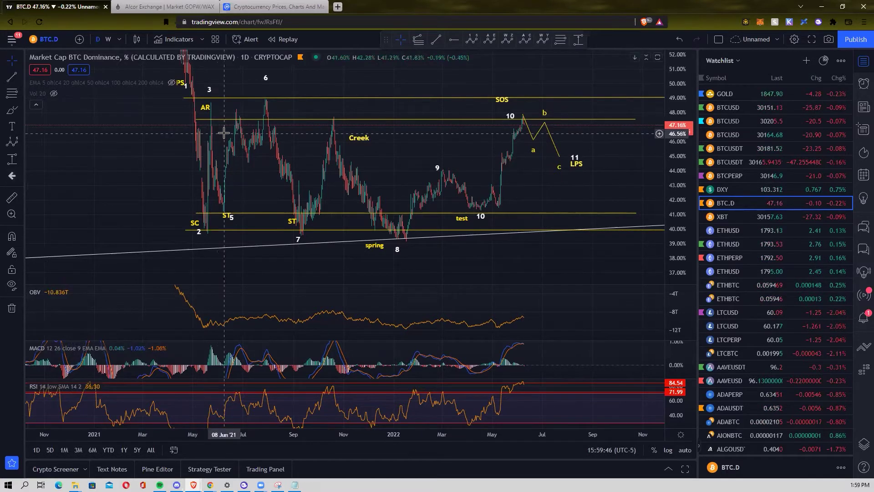
# Step: Move the ST label above point 7 slightly lower, closer to the range support line
pyautogui.scroll(2, 376, 145)
pyautogui.scroll(2, 383, 144)
pyautogui.hscroll(-2, 296, 174)
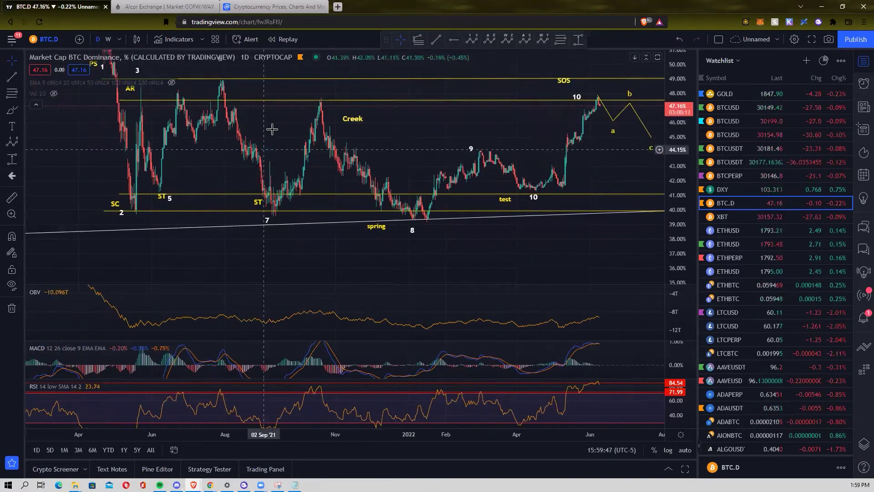
pyautogui.moveTo(269, 208); pyautogui.dragTo(276, 214)
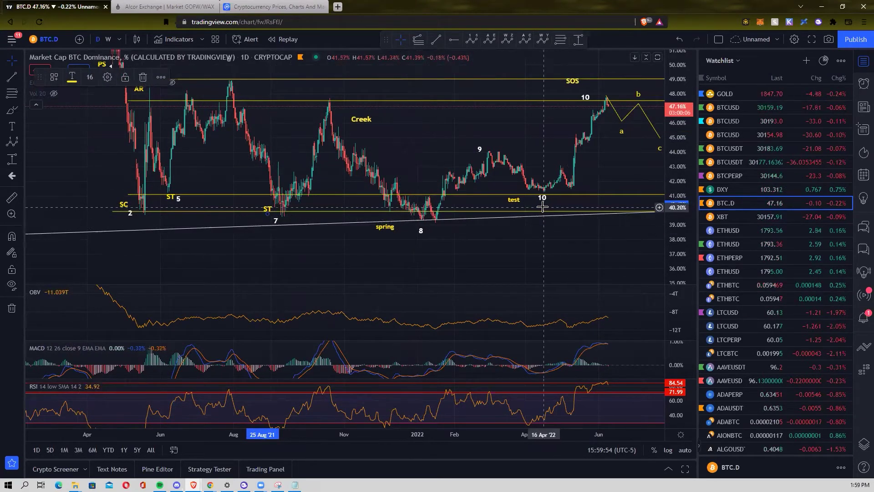
# Step: Draw a descending trend line under the Creek label, from the October 2021 peak to the early January 2022 lows
pyautogui.scroll(-1, 428, 213)
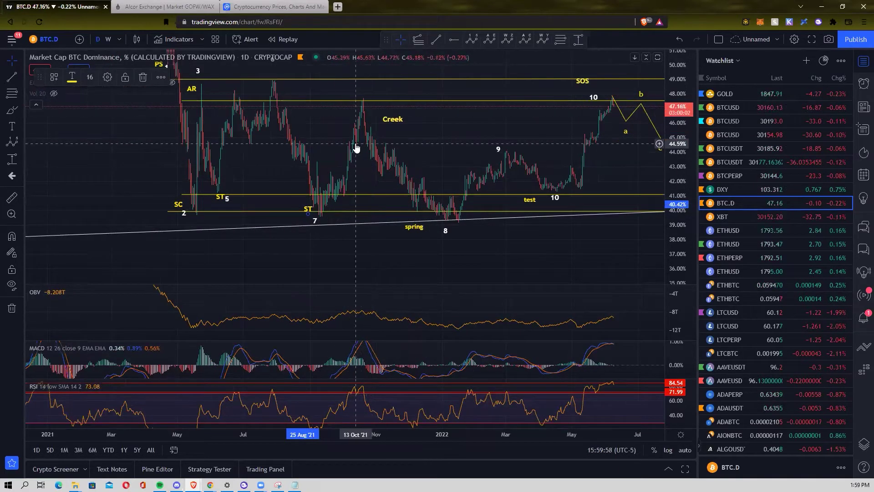
pyautogui.scroll(2, 368, 126)
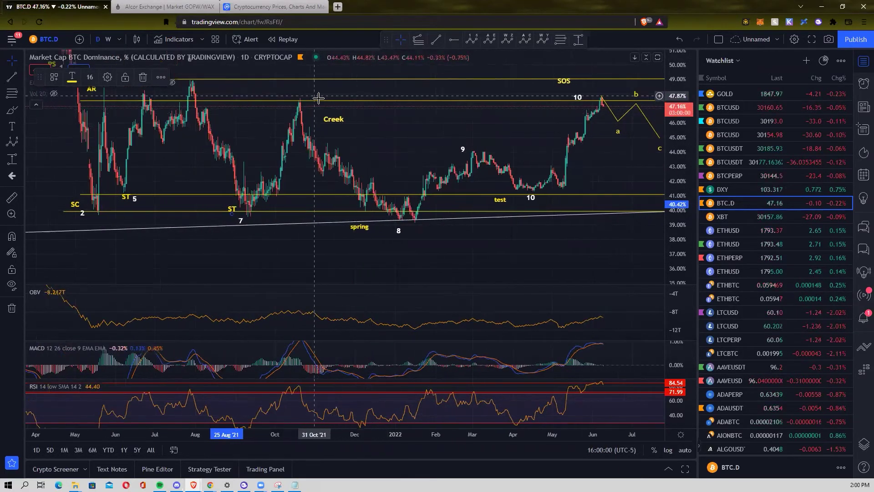
pyautogui.click(12, 76)
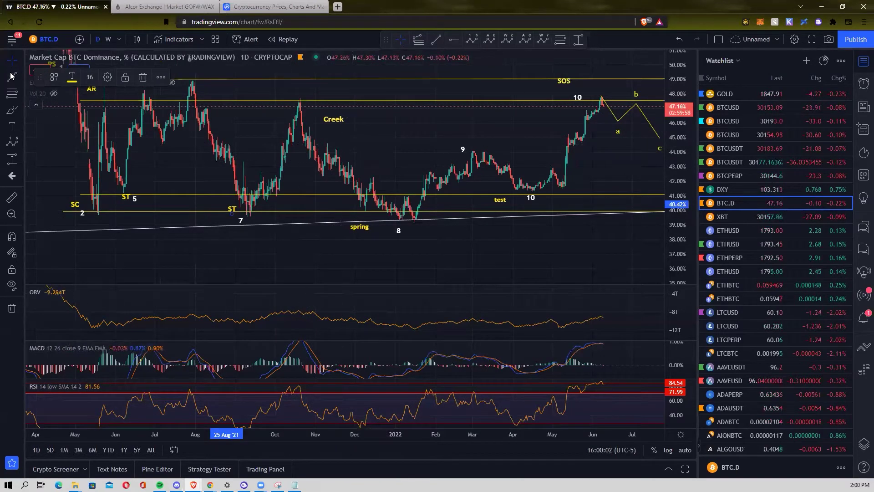
pyautogui.click(301, 118)
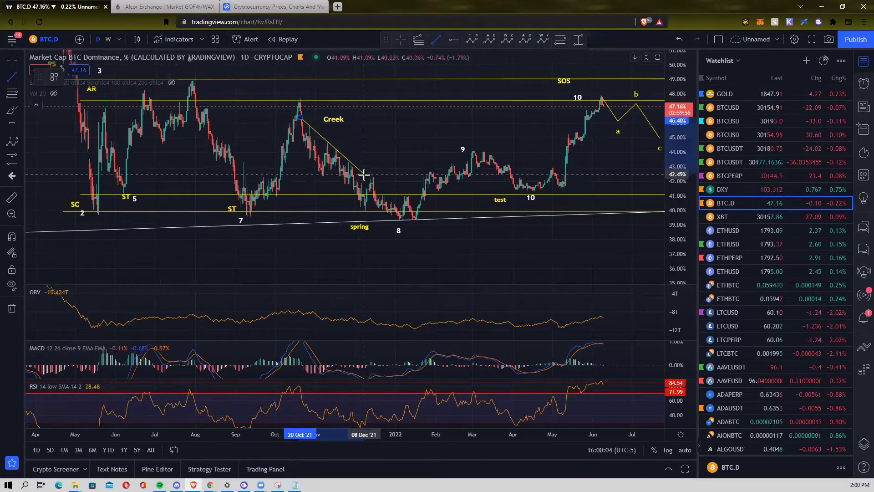
pyautogui.click(407, 201)
pyautogui.scroll(1, 388, 172)
pyautogui.moveTo(388, 172); pyautogui.dragTo(497, 150)
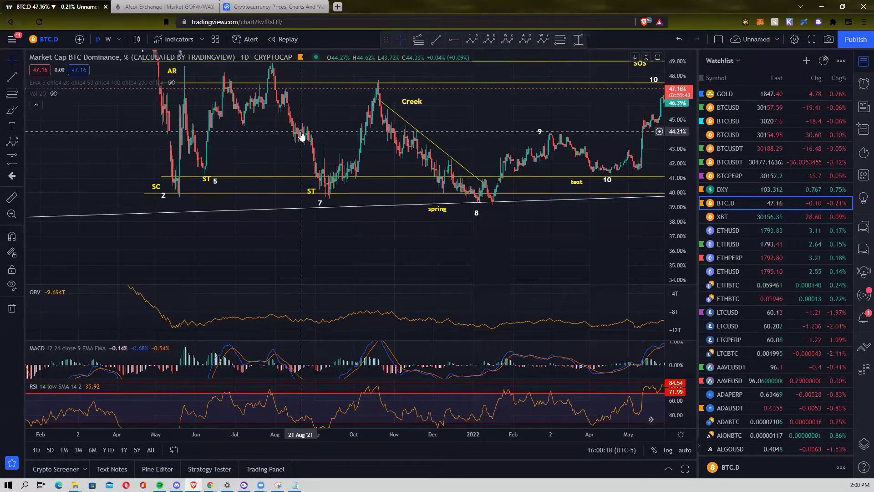
# Step: Switch the BTC.D chart to the weekly timeframe and compress its price scale to show the range in its multi-year context
pyautogui.click(107, 39)
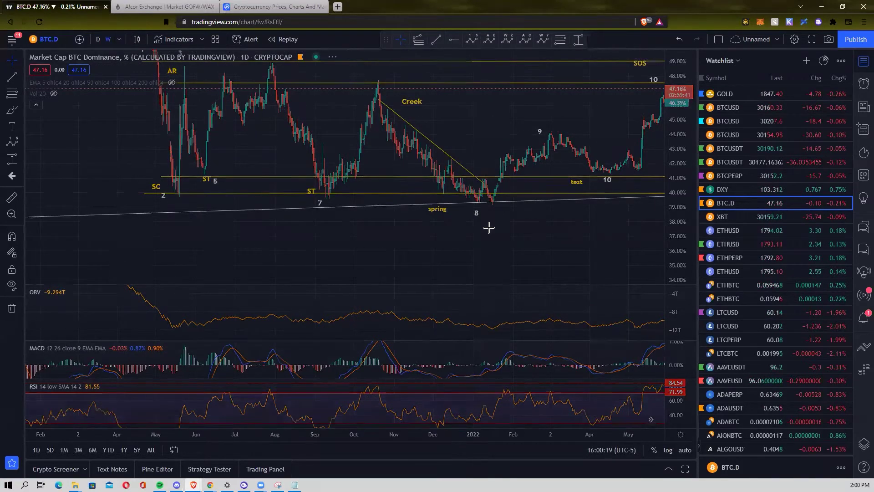
pyautogui.moveTo(675, 150); pyautogui.dragTo(673, 203)
pyautogui.hscroll(5, 644, 211)
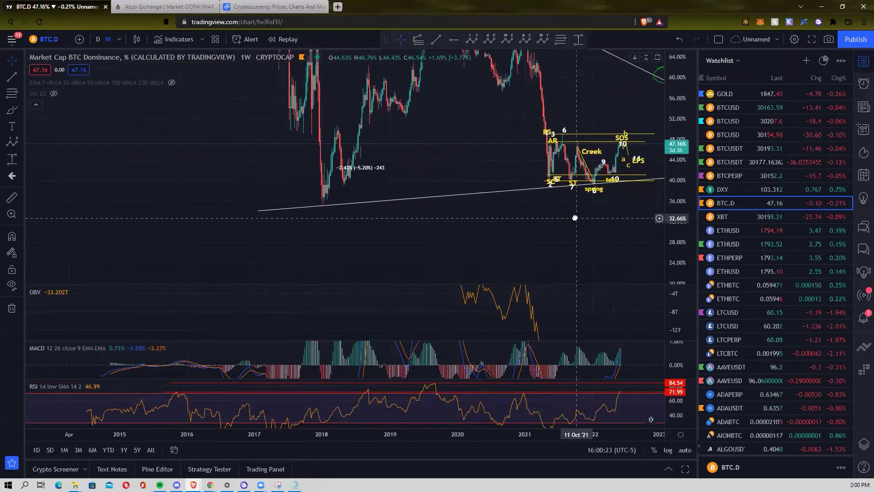
pyautogui.scroll(3, 645, 205)
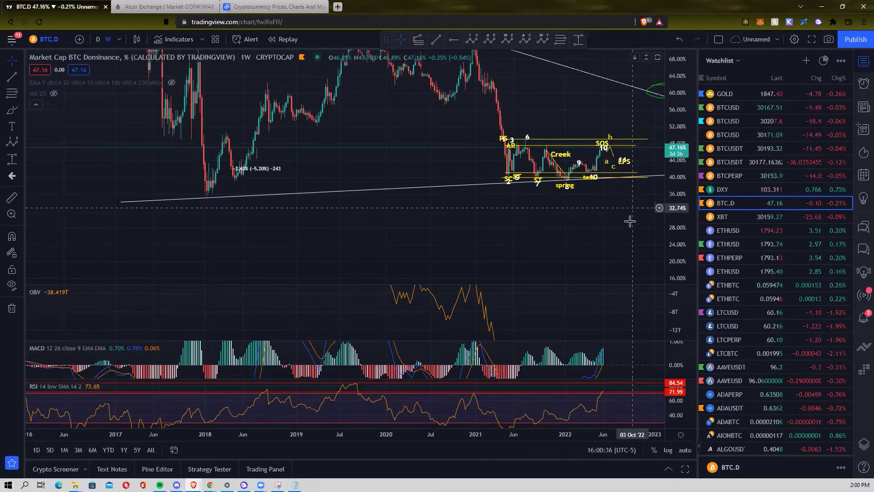
pyautogui.scroll(2, 658, 220)
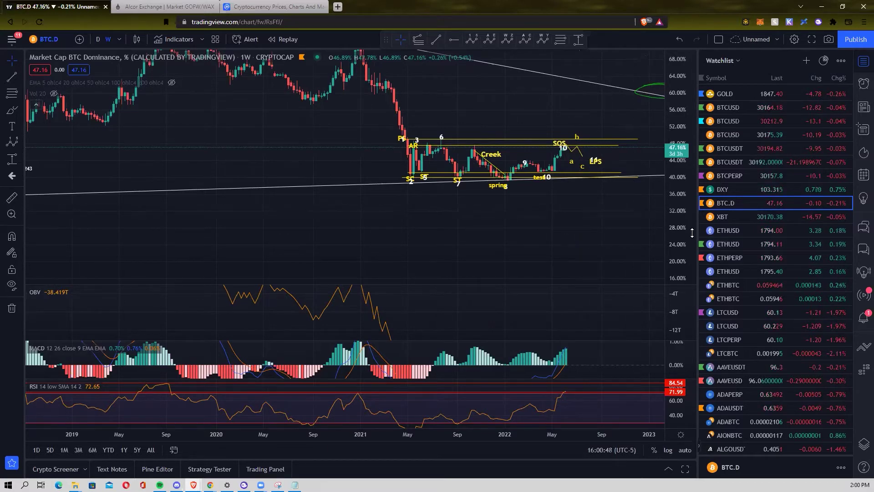
# Step: Open the Bitfinex BTCUSD weekly chart from the watchlist and bring its full price history into view
pyautogui.click(740, 121)
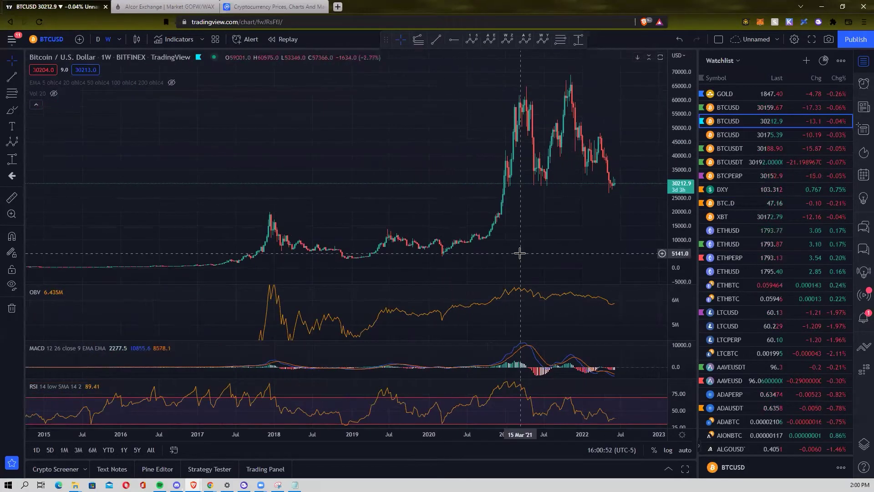
pyautogui.scroll(-3, 519, 253)
pyautogui.moveTo(520, 253); pyautogui.dragTo(541, 222)
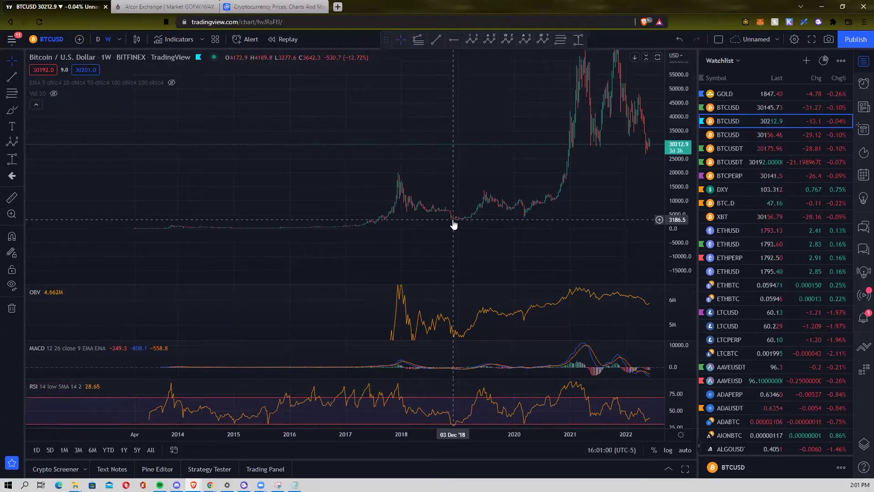
# Step: Add a yellow text label "spring" below the December 2018 low on the BTCUSD chart
pyautogui.scroll(2, 453, 222)
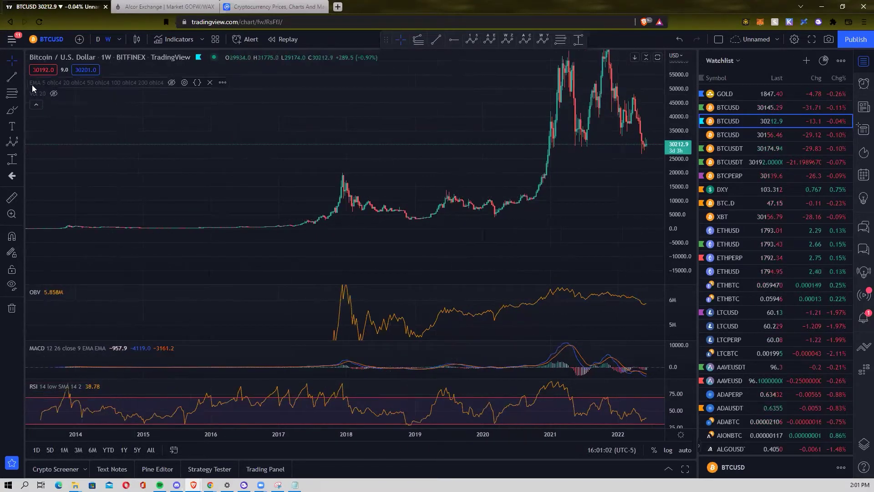
pyautogui.click(409, 224)
pyautogui.write('spro')
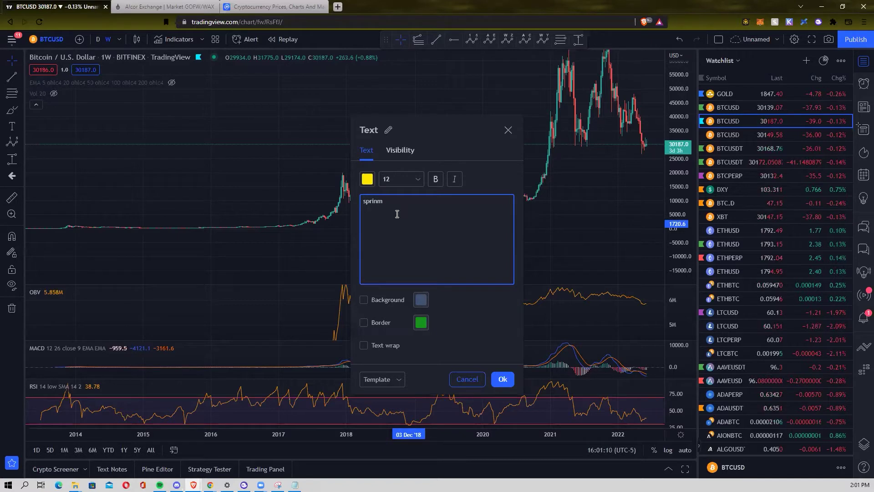
pyautogui.press('Escape')
# Step: Add a yellow text label "test" at the March 2020 low and reposition it just before that low
pyautogui.click(11, 126)
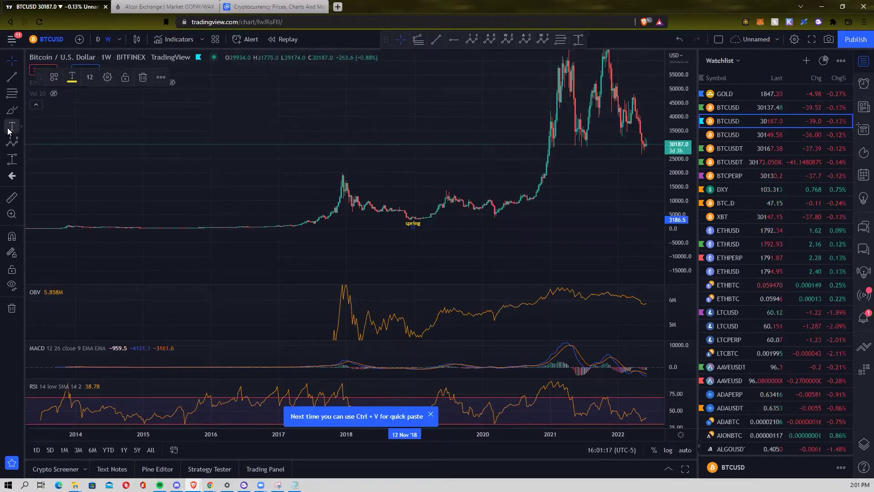
pyautogui.click(490, 222)
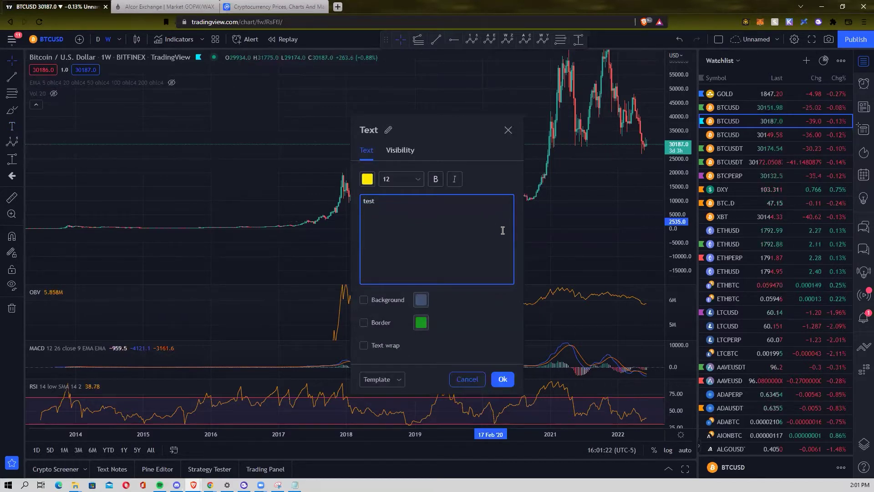
pyautogui.click(506, 379)
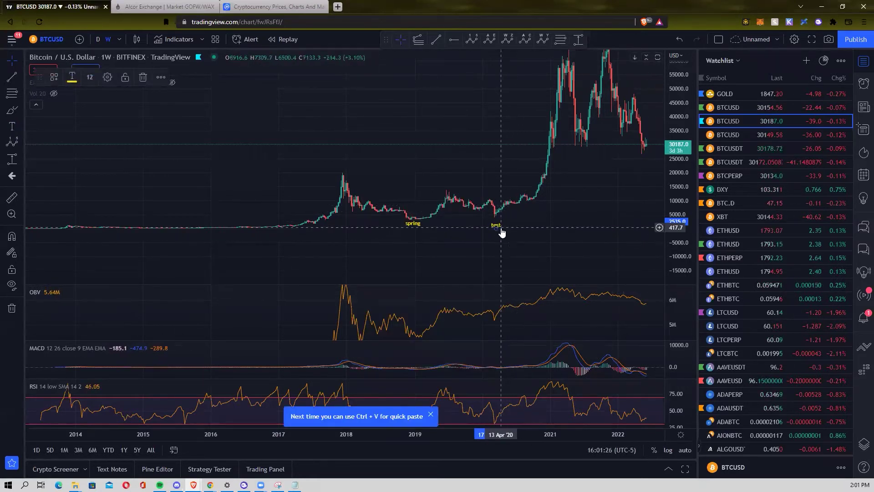
pyautogui.moveTo(499, 231); pyautogui.dragTo(488, 221)
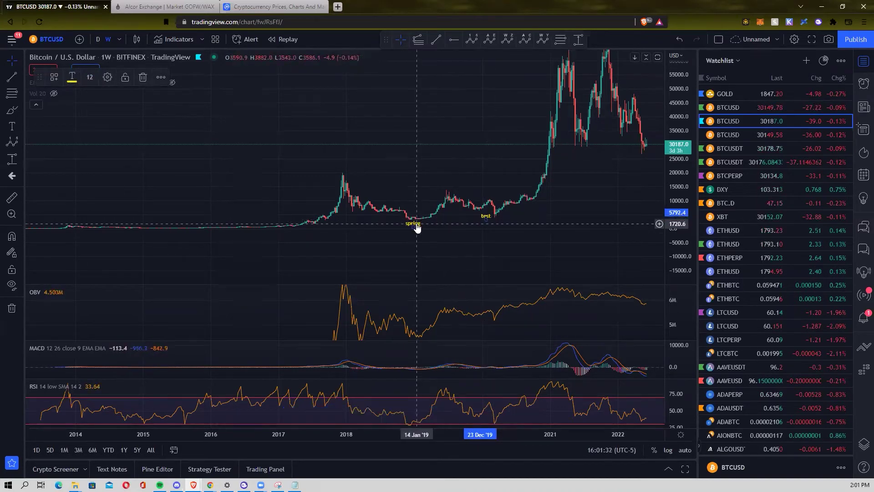
# Step: Add a yellow text label "SOS" above the July 2020 prices on the weekly BTCUSD chart
pyautogui.scroll(-2, 428, 221)
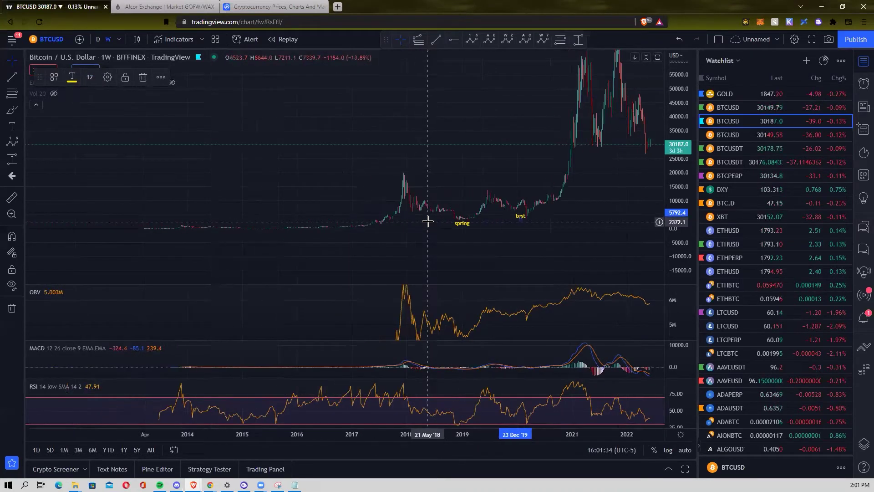
pyautogui.scroll(2, 428, 222)
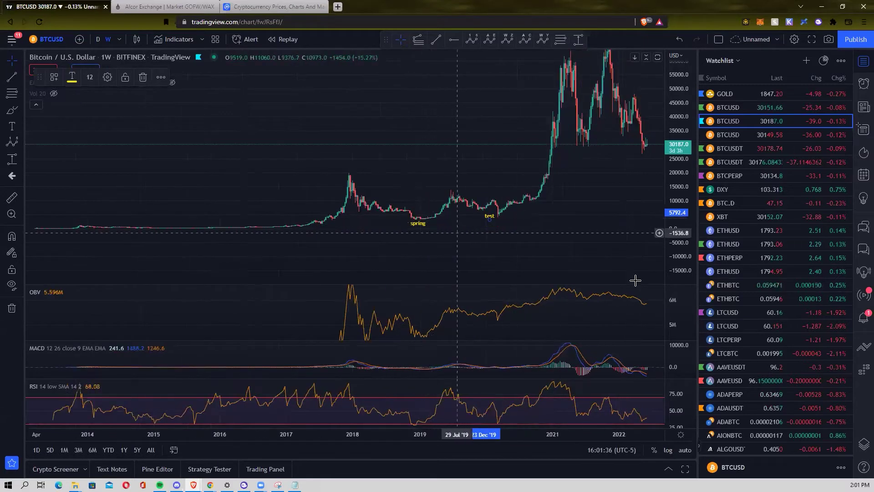
pyautogui.moveTo(551, 242); pyautogui.dragTo(513, 232)
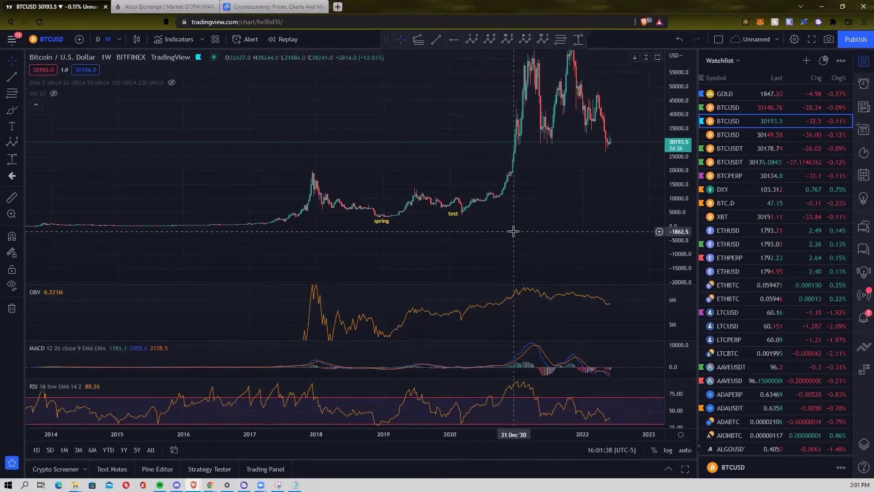
pyautogui.scroll(2, 501, 216)
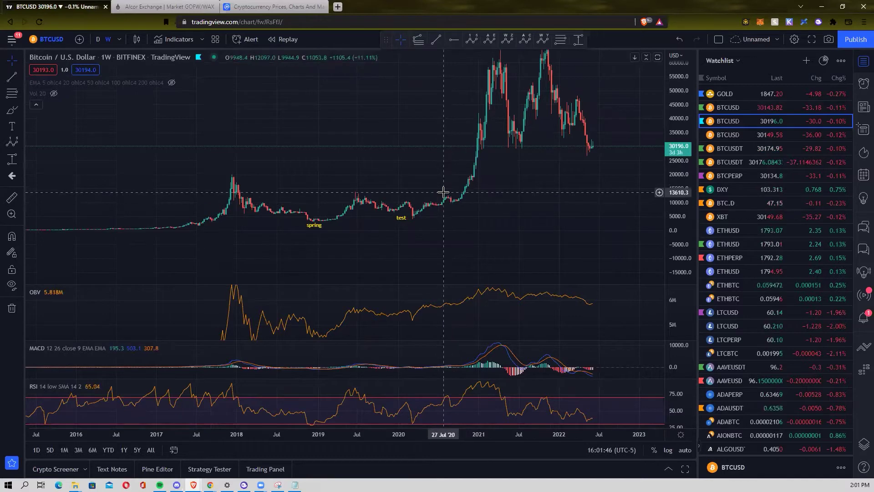
pyautogui.click(12, 126)
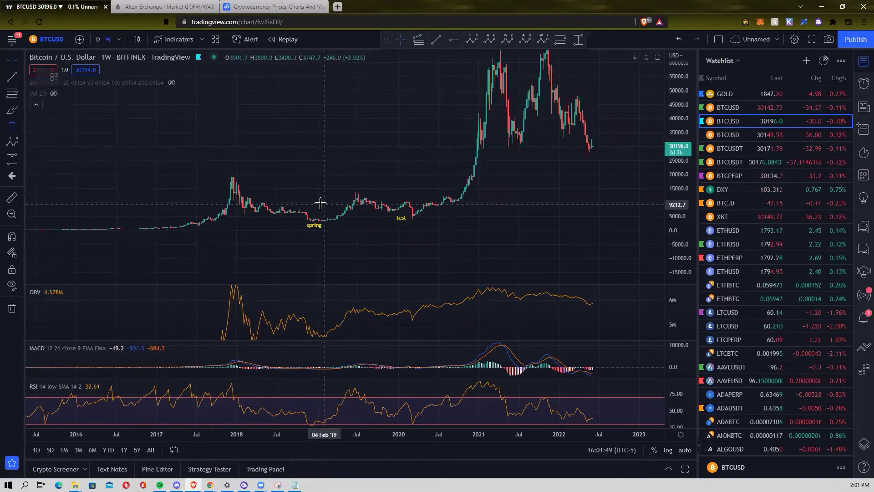
pyautogui.click(440, 191)
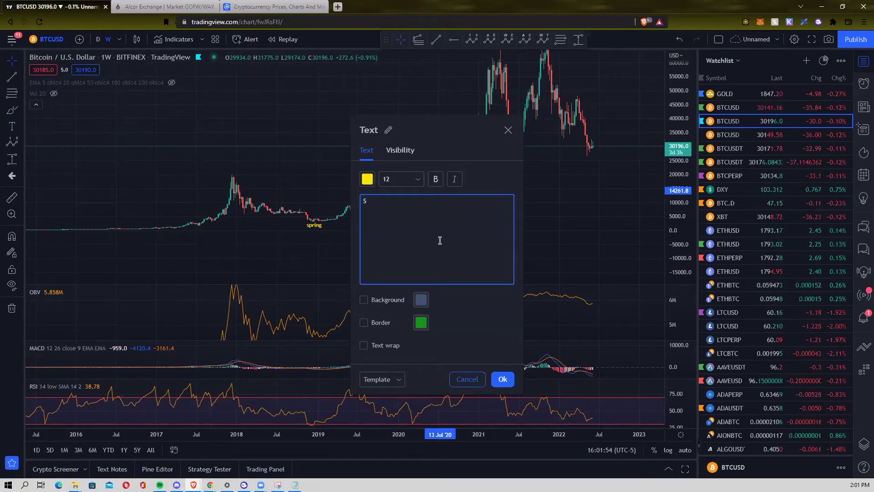
pyautogui.write('SoS')
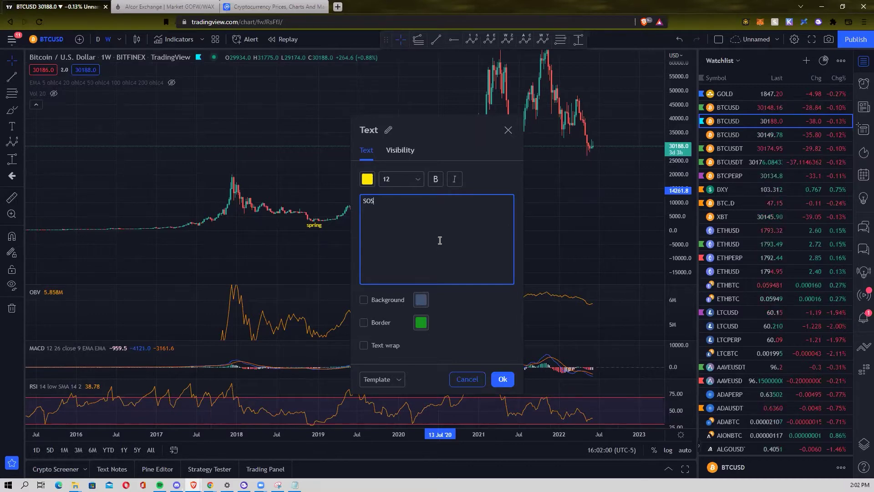
pyautogui.click(498, 373)
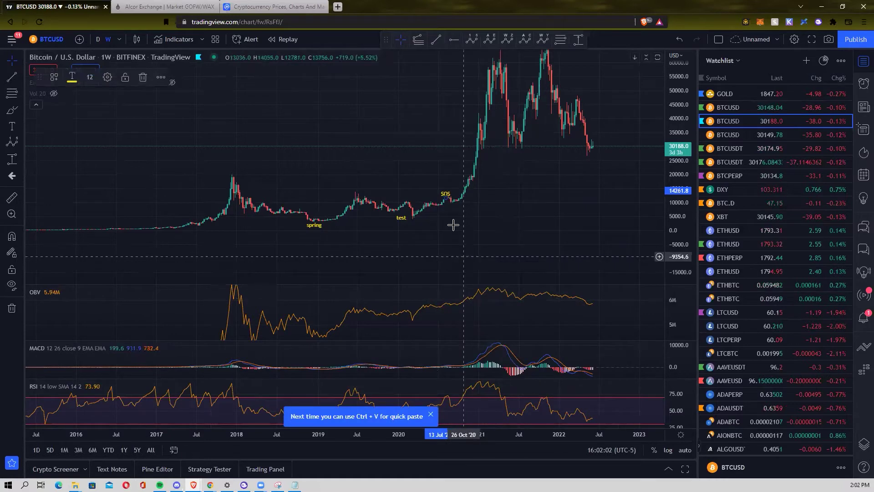
# Step: Add a yellow text label "LPS" at the September 2020 pullback and move it up to just below the candles
pyautogui.click(455, 226)
pyautogui.write('L')
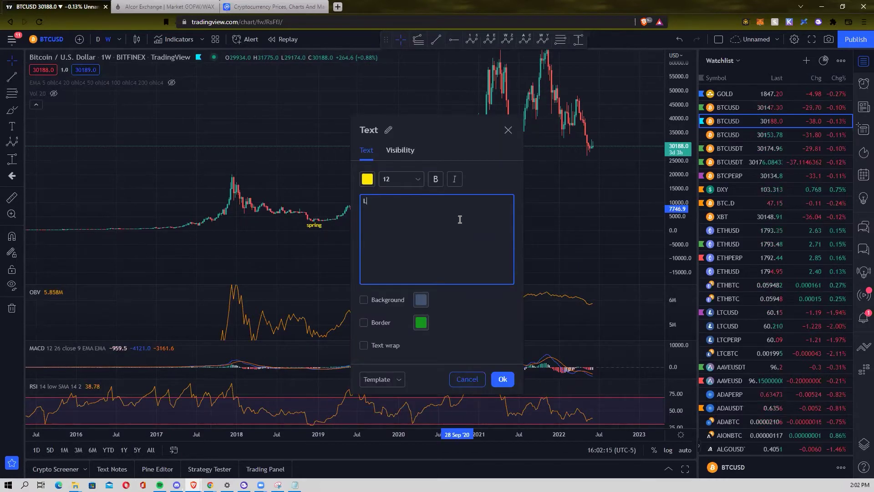
pyautogui.write('P')
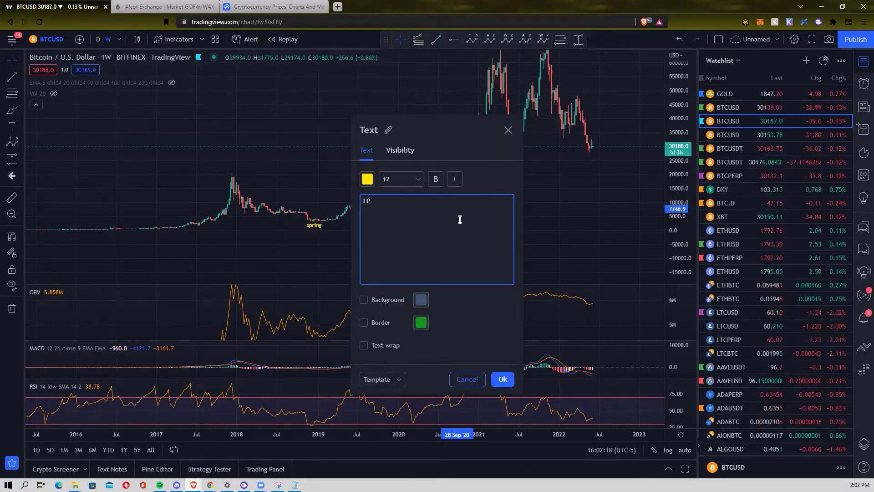
pyautogui.write('S')
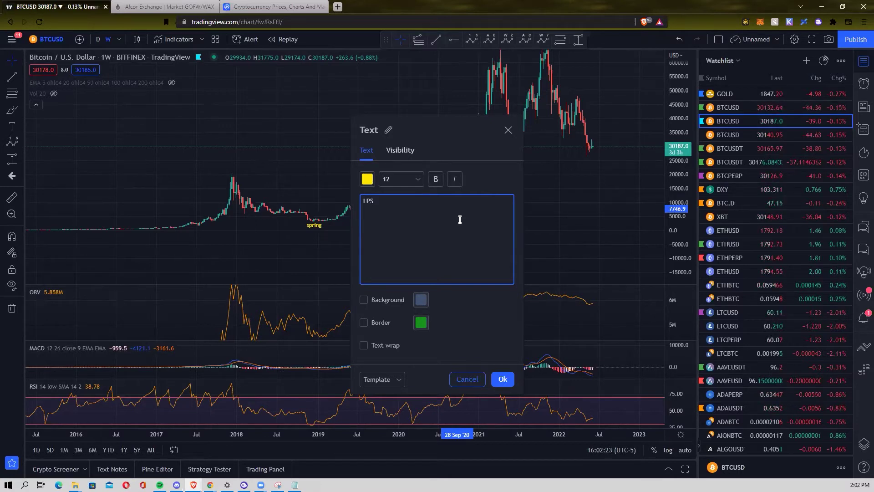
pyautogui.click(503, 379)
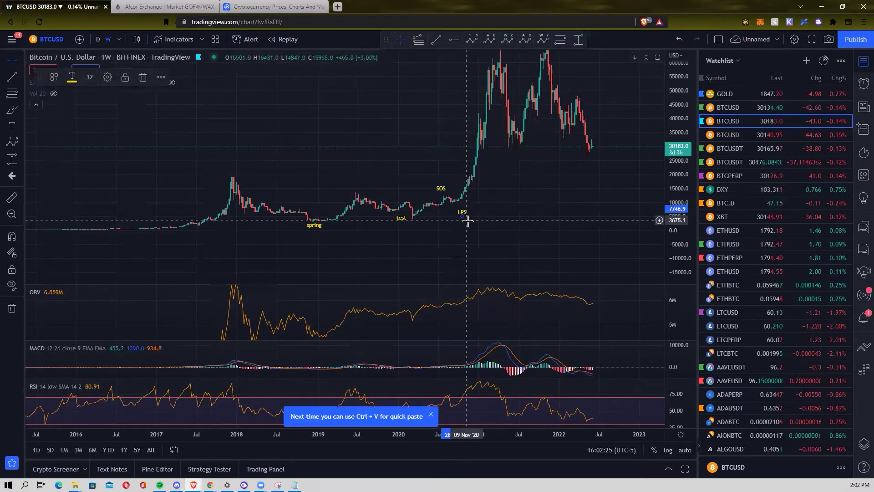
pyautogui.moveTo(467, 219); pyautogui.dragTo(465, 208)
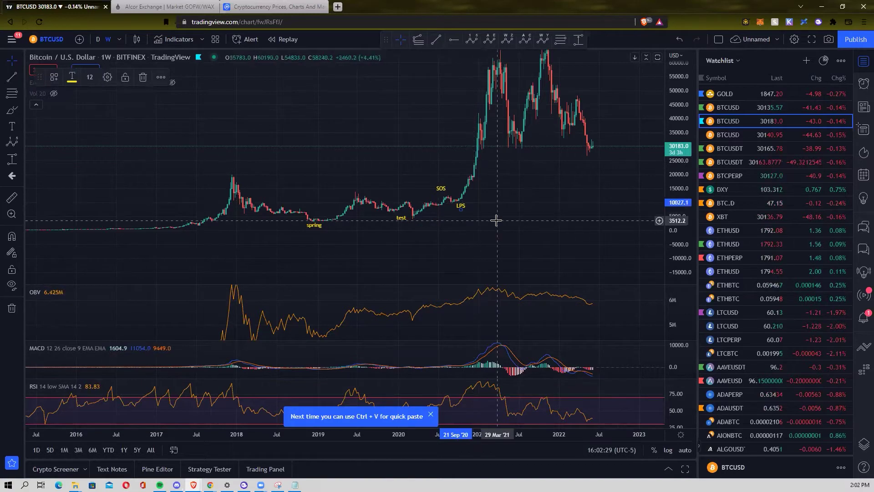
# Step: Examine the weekly BTCUSD structure from the spring through the test, SOS and LPS to the 2021 markup
pyautogui.scroll(-1, 505, 228)
pyautogui.hscroll(3, 509, 230)
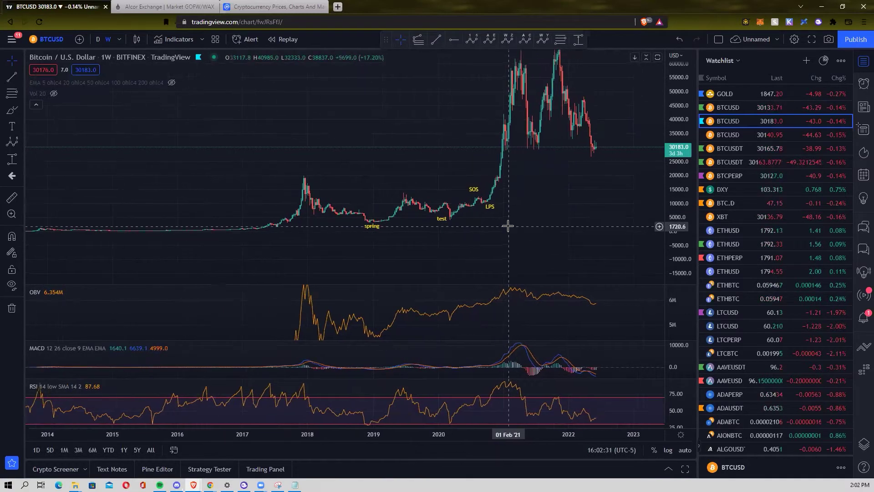
pyautogui.scroll(1, 507, 226)
pyautogui.scroll(2, 541, 199)
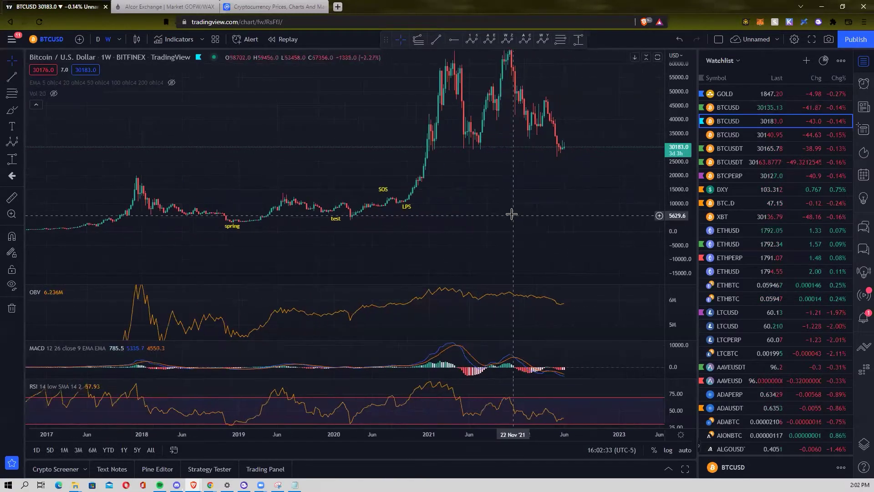
pyautogui.moveTo(511, 209); pyautogui.dragTo(489, 207)
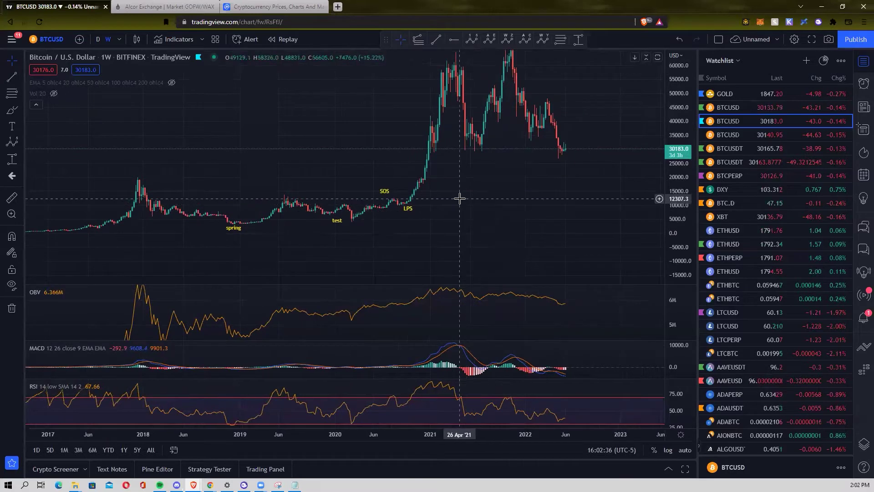
pyautogui.scroll(-1, 467, 216)
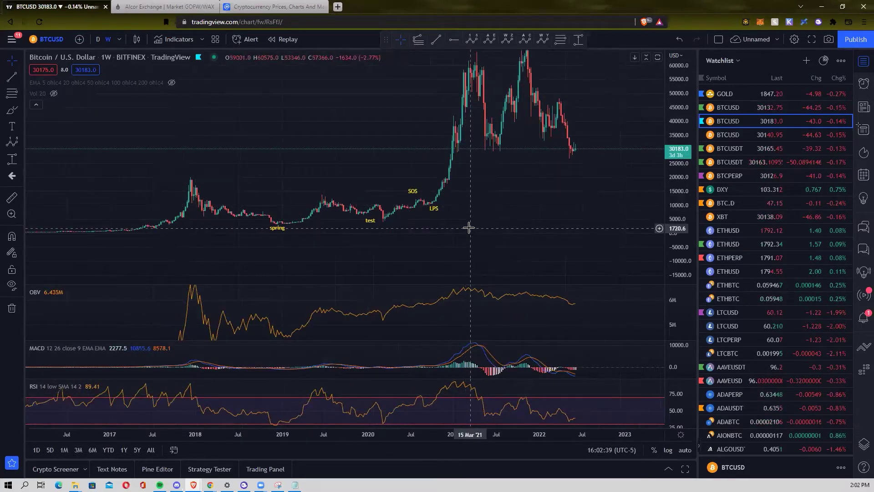
pyautogui.scroll(1, 469, 228)
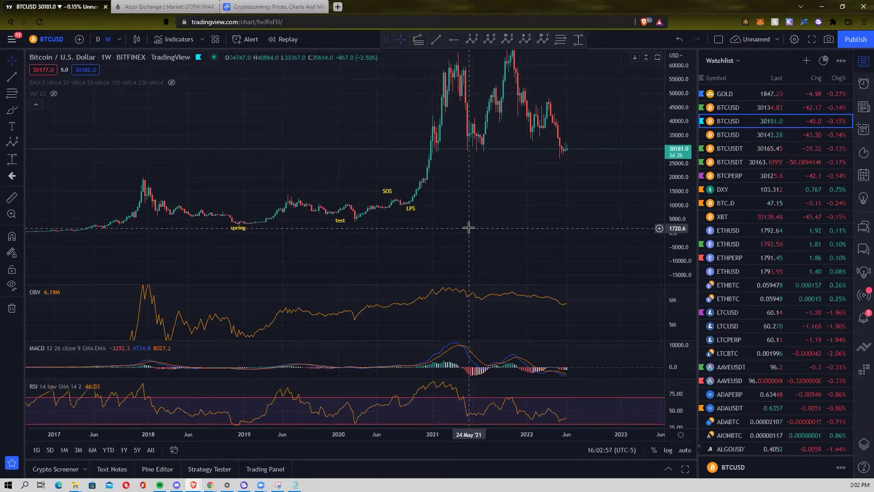
pyautogui.scroll(1, 468, 228)
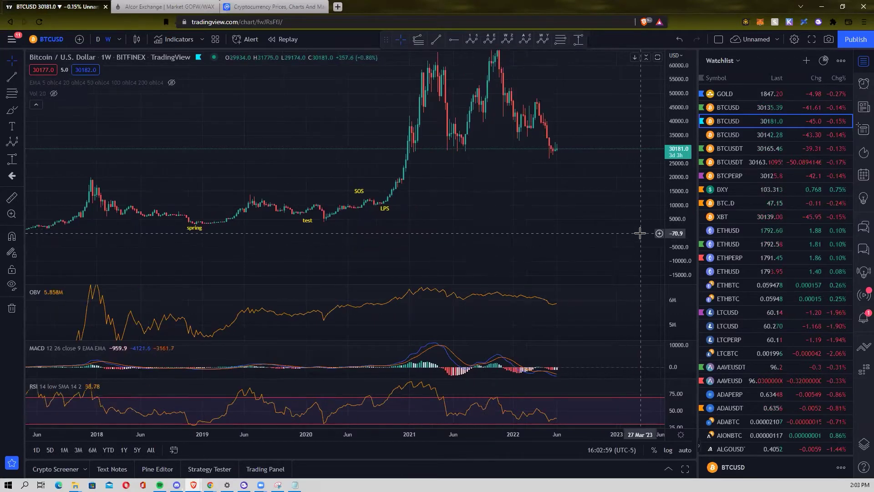
pyautogui.scroll(-1, 549, 217)
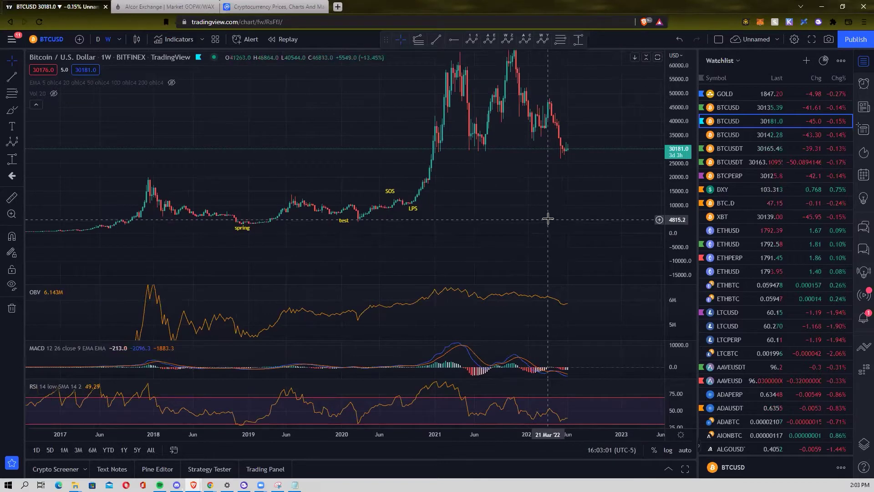
pyautogui.scroll(-1, 548, 218)
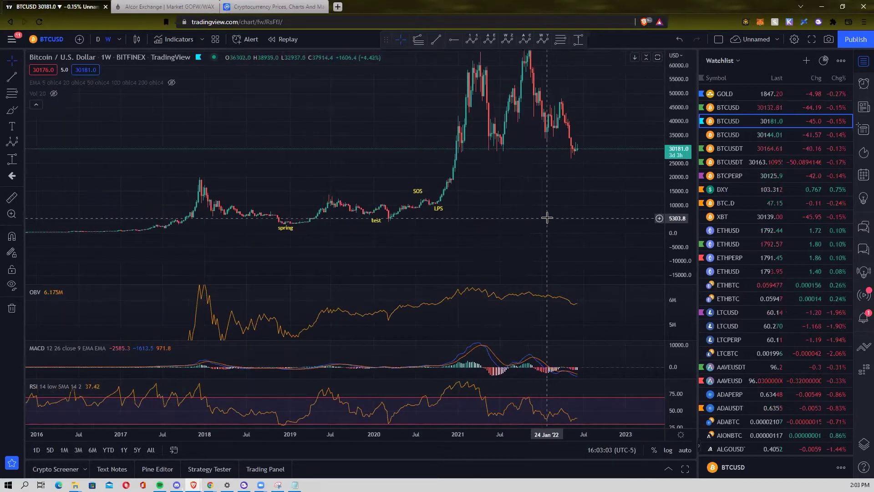
pyautogui.scroll(2, 547, 218)
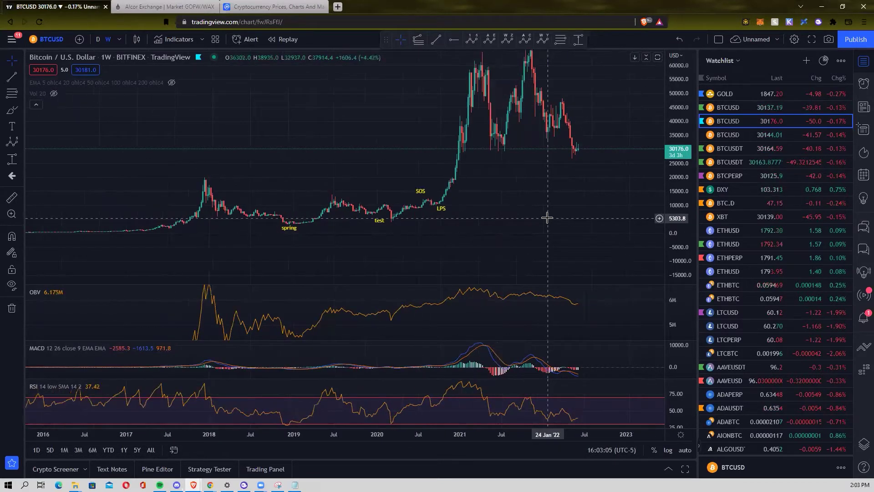
pyautogui.scroll(1, 547, 220)
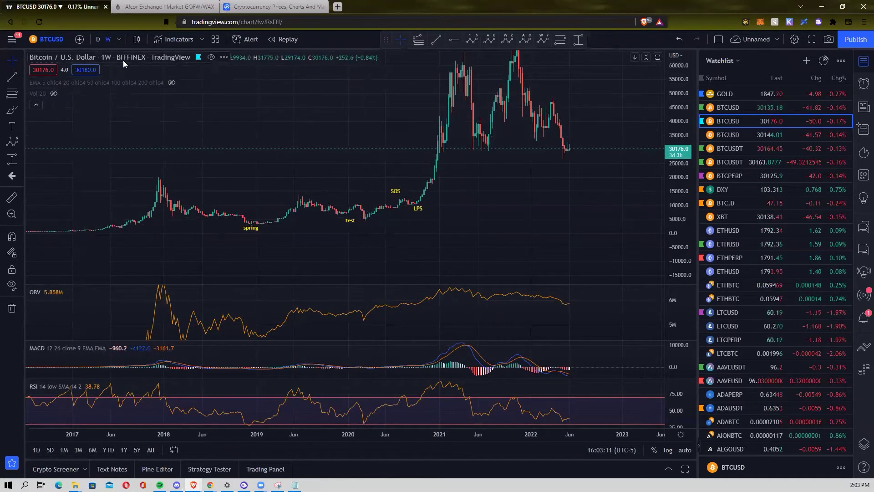
# Step: Try the 1-hour timeframe on the BTCUSD chart and go back through its earlier price history
pyautogui.click(119, 39)
pyautogui.click(152, 191)
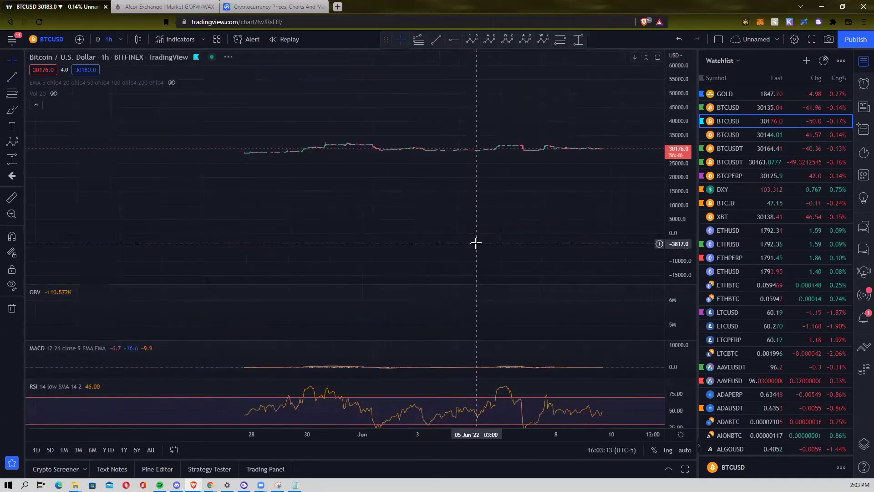
pyautogui.click(734, 135)
pyautogui.click(727, 123)
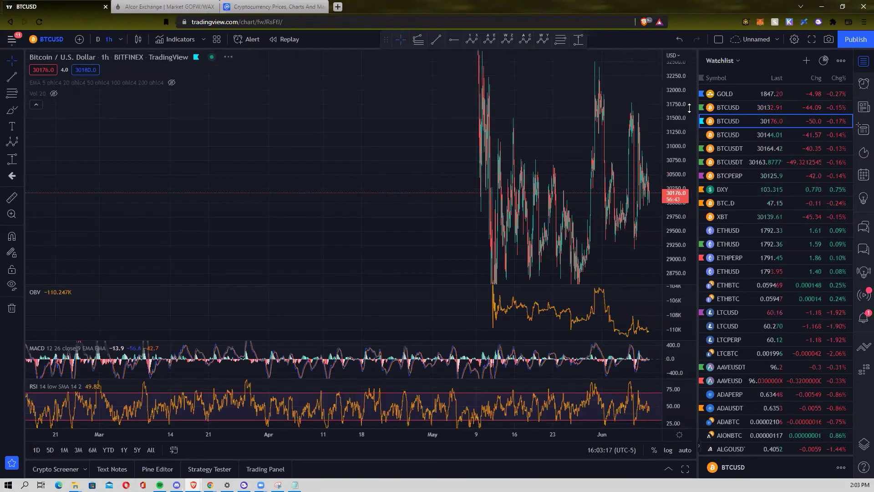
pyautogui.moveTo(394, 213); pyautogui.dragTo(464, 194)
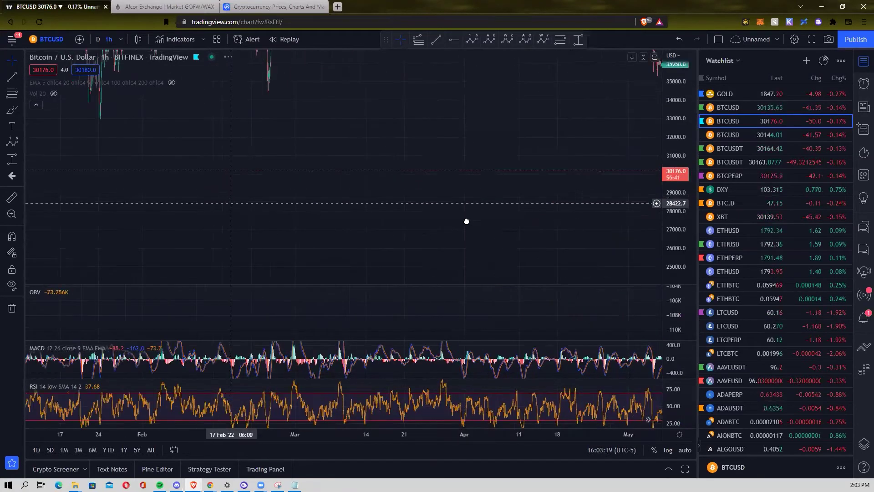
# Step: Switch the BTCUSD chart to the 4-hour timeframe and bring the 2020 advance from the March low into view
pyautogui.click(120, 39)
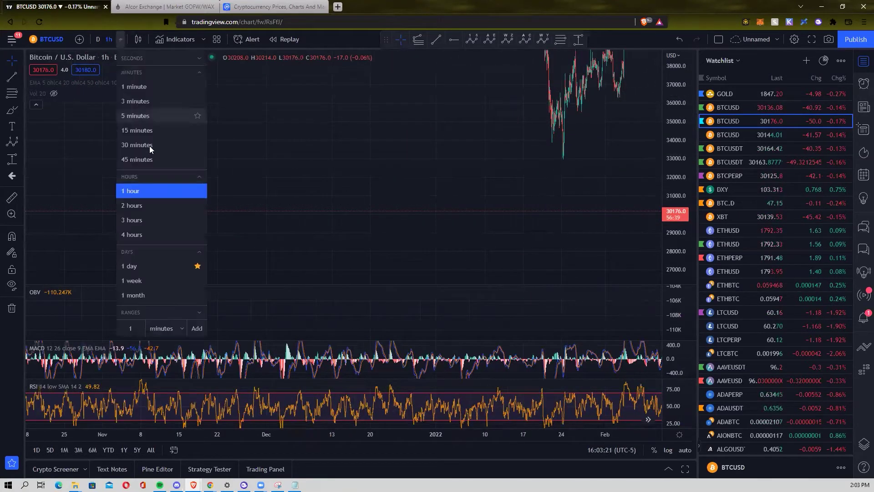
pyautogui.click(150, 240)
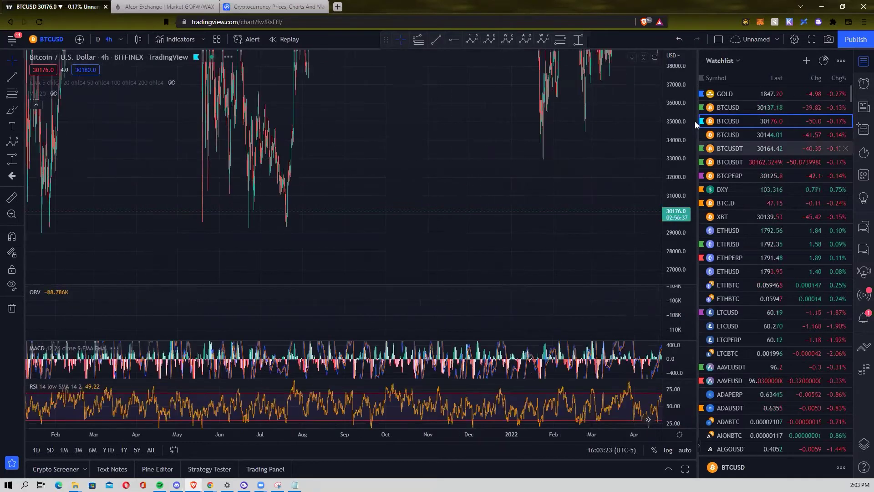
pyautogui.moveTo(682, 109); pyautogui.dragTo(546, 199)
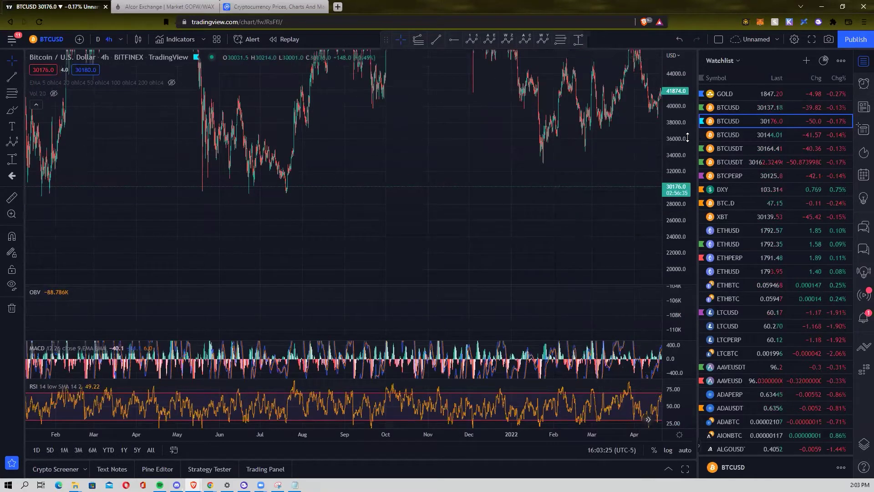
pyautogui.moveTo(156, 215); pyautogui.dragTo(332, 203)
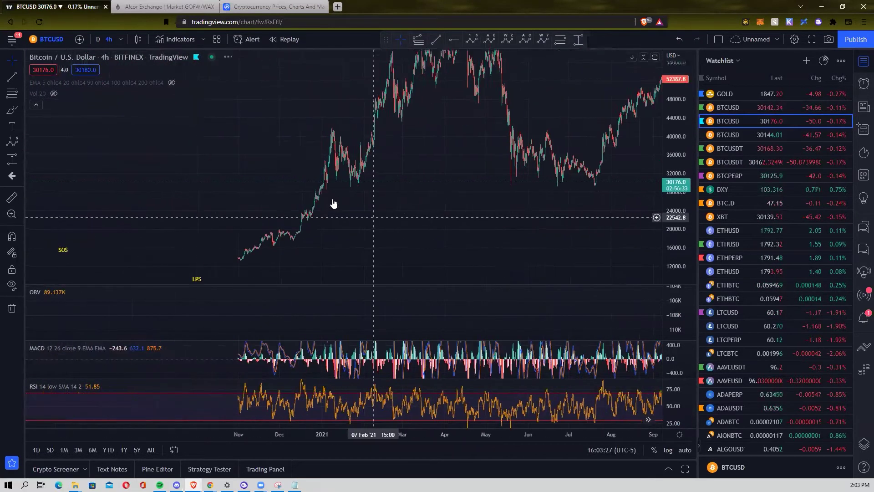
pyautogui.moveTo(235, 198); pyautogui.dragTo(418, 156)
pyautogui.moveTo(330, 248); pyautogui.dragTo(656, 214)
pyautogui.moveTo(529, 232); pyautogui.dragTo(562, 242)
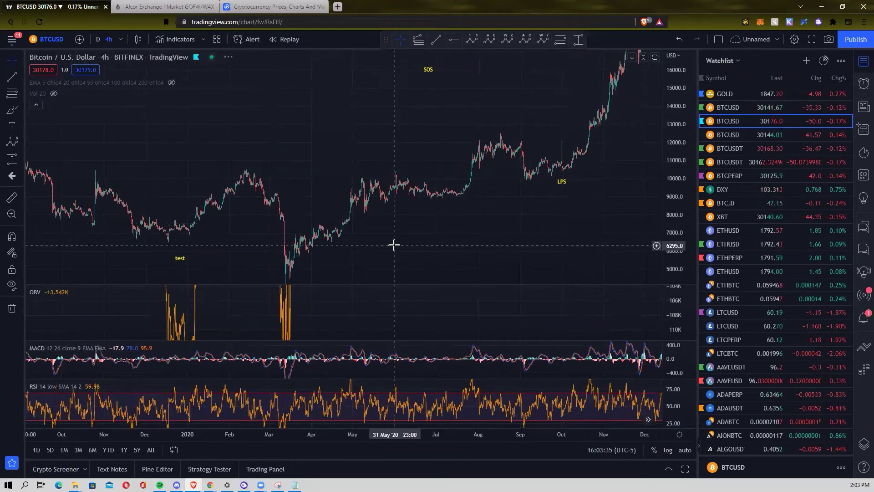
# Step: Draw an Elliott impulse wave (12345) over the 2020 BTCUSD advance, from the March low through wave 4 in late September to the November high
pyautogui.click(12, 142)
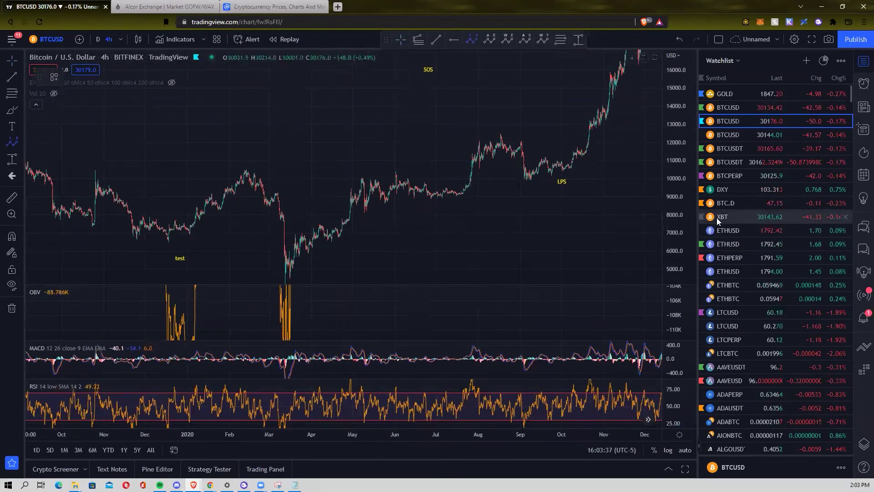
pyautogui.moveTo(683, 175); pyautogui.dragTo(675, 203)
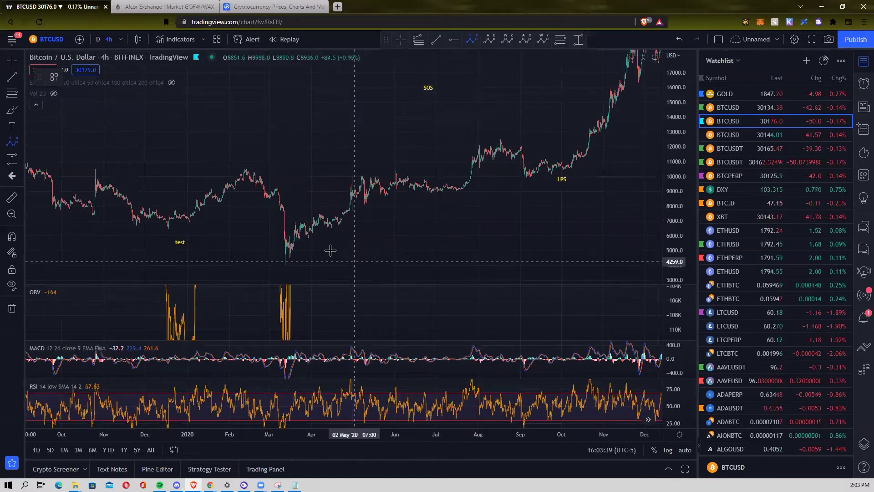
pyautogui.click(280, 265)
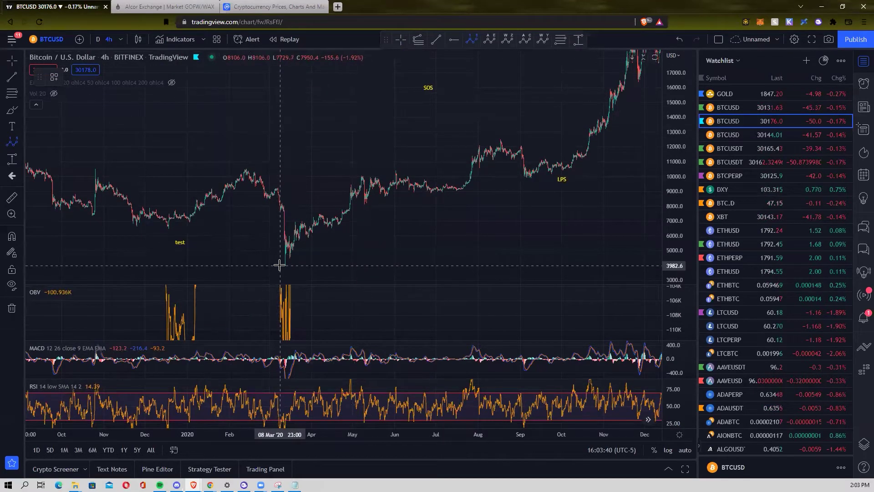
pyautogui.click(312, 213)
pyautogui.click(338, 230)
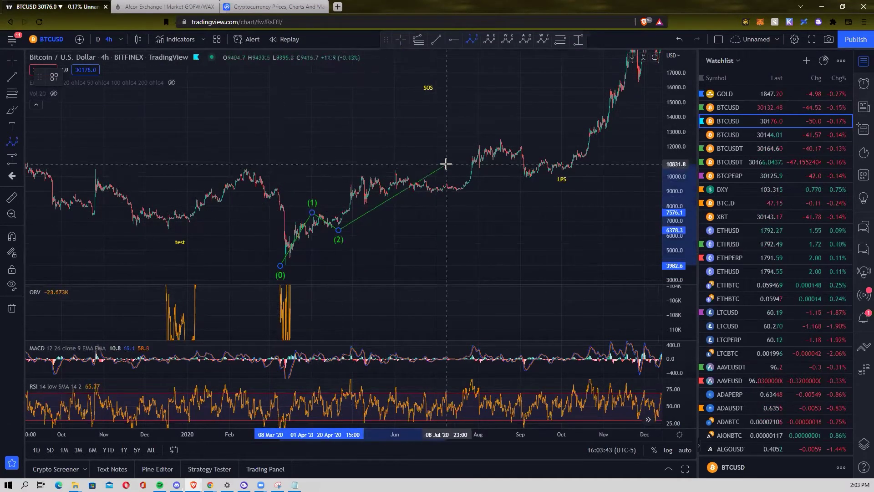
pyautogui.click(477, 137)
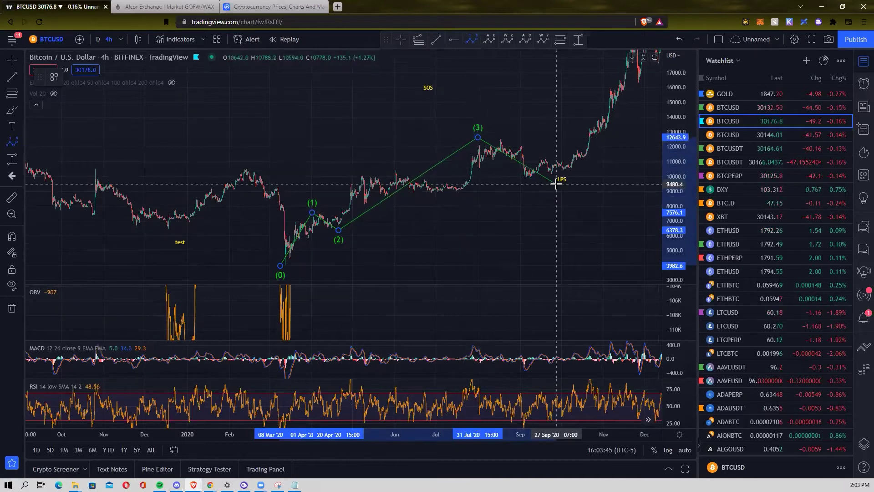
pyautogui.click(554, 175)
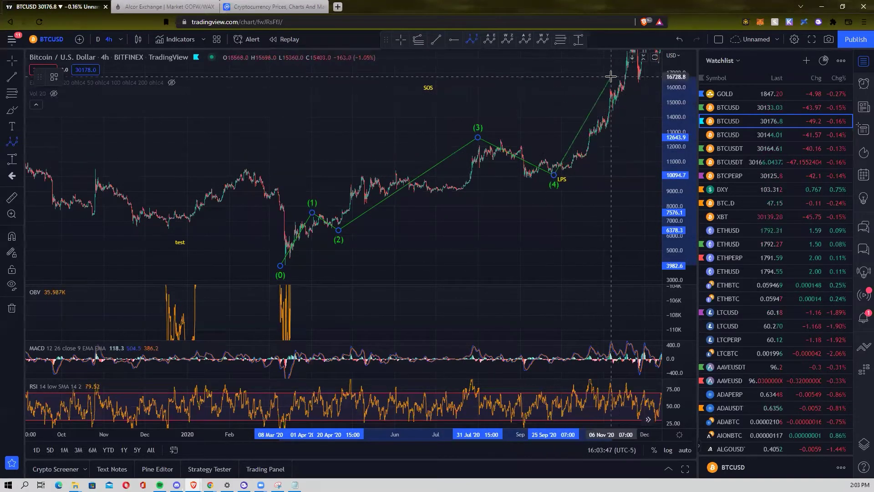
pyautogui.click(624, 58)
pyautogui.moveTo(629, 58); pyautogui.dragTo(577, 102)
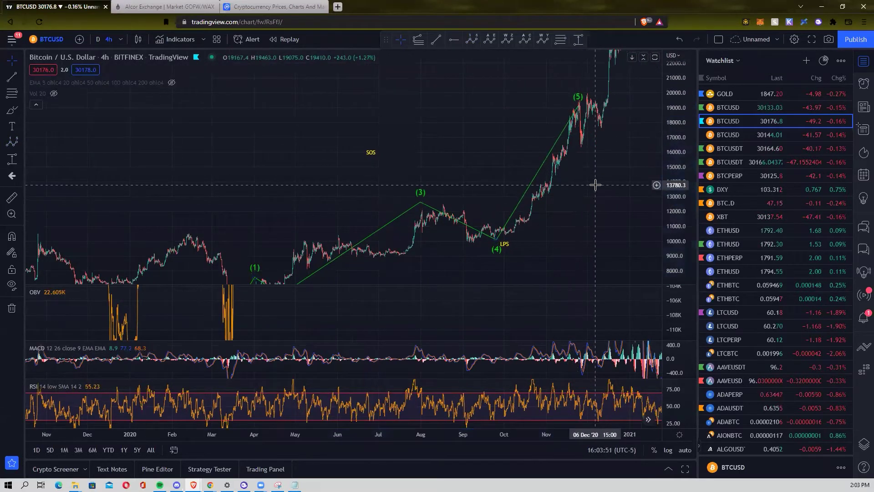
# Step: Shift the impulse wave's point 4 to 28 September 2020 and its point 3 to 8 August 2020
pyautogui.moveTo(185, 152); pyautogui.dragTo(201, 97)
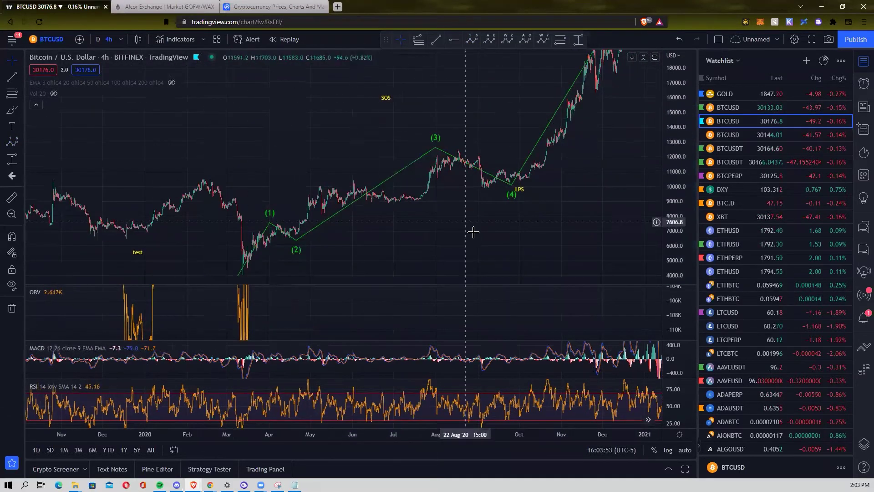
pyautogui.doubleClick(674, 153)
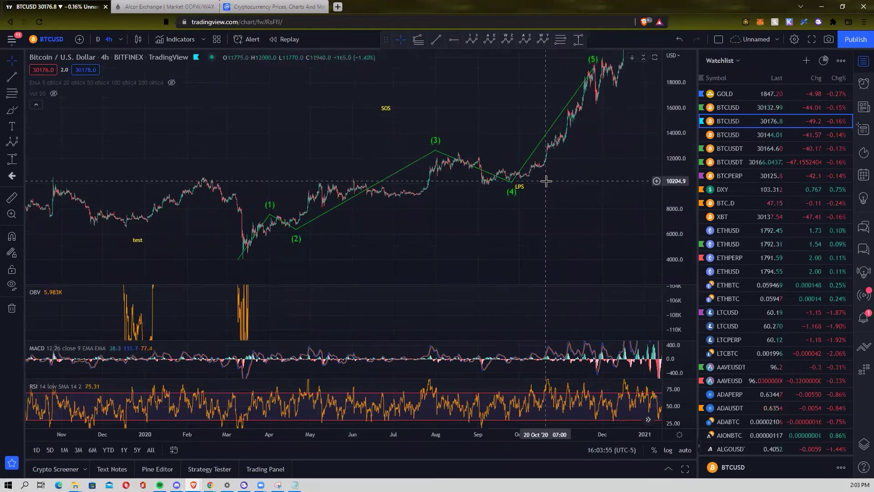
pyautogui.moveTo(511, 185); pyautogui.dragTo(516, 187)
pyautogui.moveTo(435, 150)
pyautogui.mouseDown()
pyautogui.moveTo(450, 159)
pyautogui.moveTo(447, 151)
pyautogui.mouseUp()
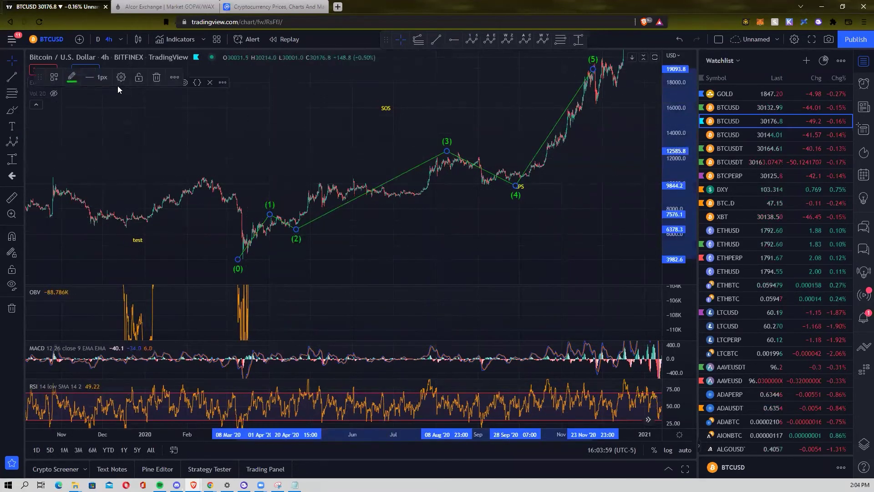
# Step: Turn off the connecting wave line of the Elliott impulse wave so only its number labels are drawn
pyautogui.click(138, 83)
pyautogui.click(364, 263)
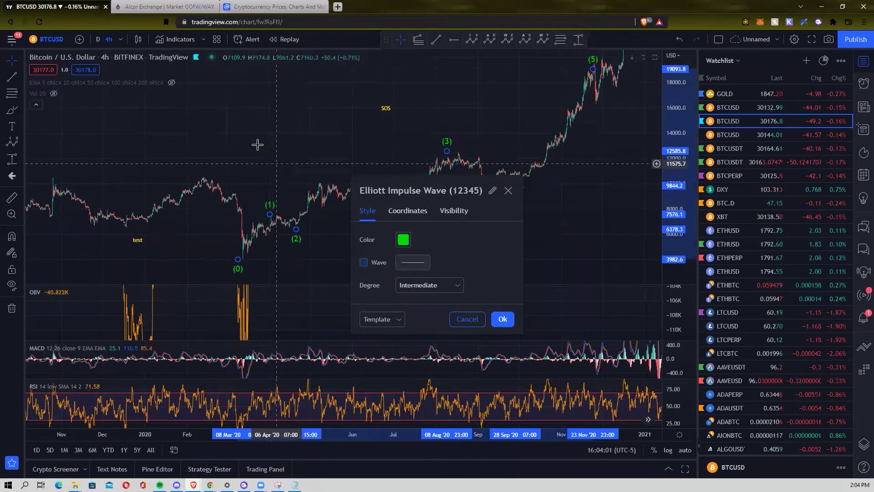
pyautogui.press('Return')
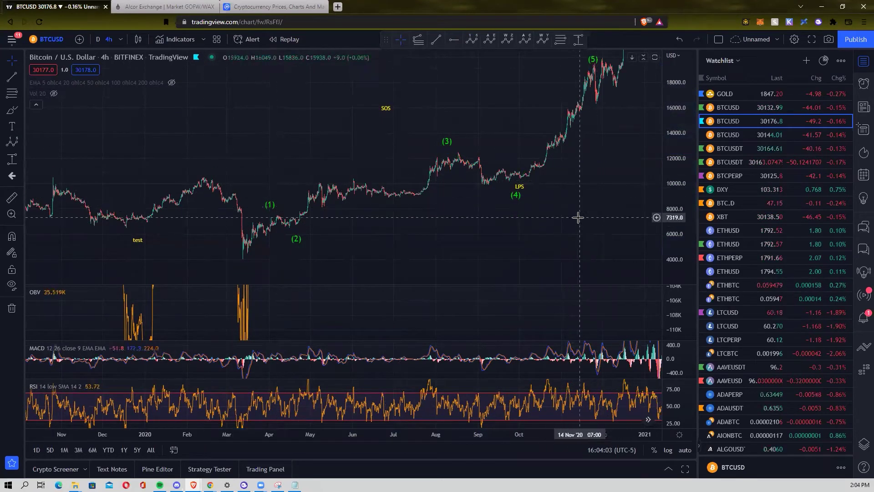
pyautogui.moveTo(575, 208); pyautogui.dragTo(572, 203)
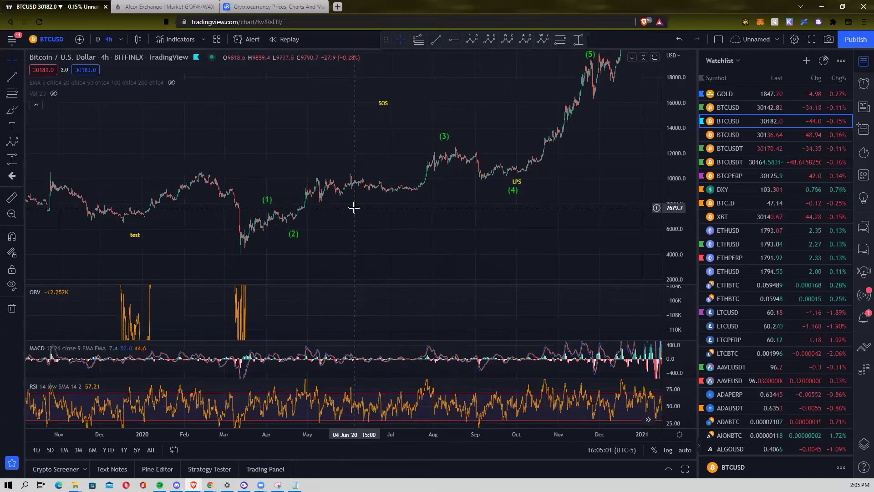
# Step: Switch the BTCUSD chart to the daily timeframe and bring the 2019 to early 2021 price action into view
pyautogui.click(98, 40)
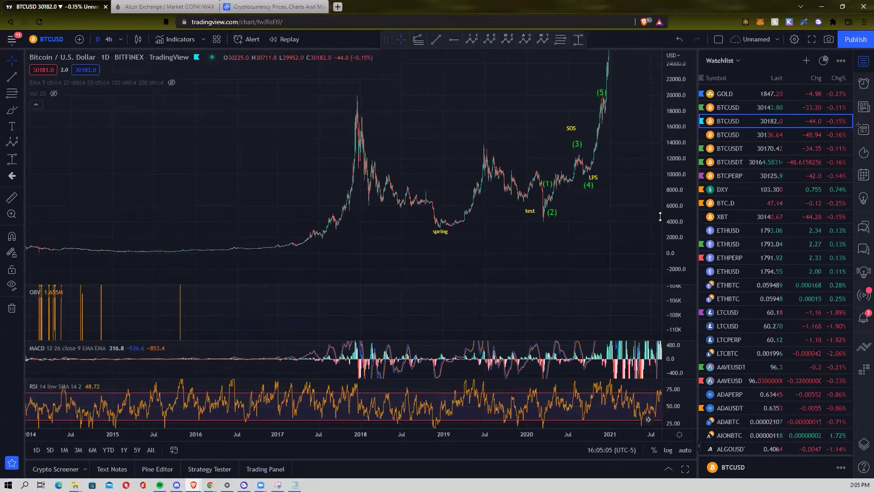
pyautogui.scroll(1, 544, 219)
pyautogui.scroll(1, 546, 222)
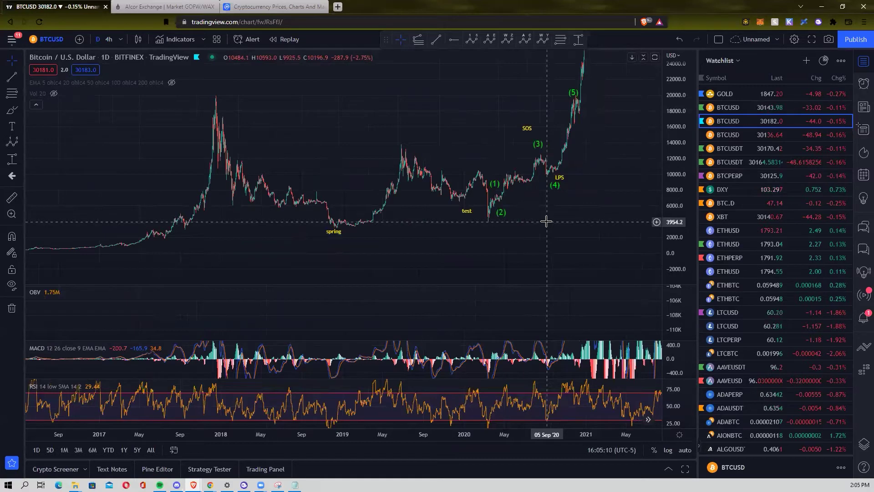
pyautogui.scroll(3, 546, 222)
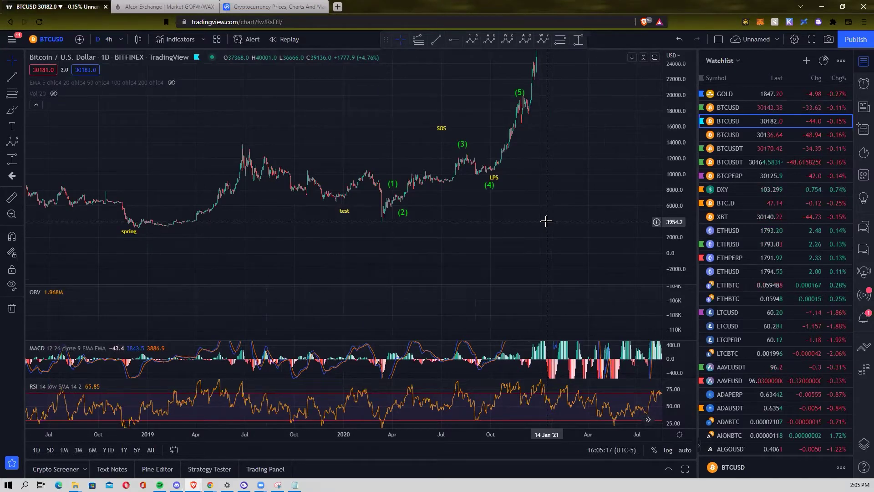
pyautogui.scroll(1, 546, 222)
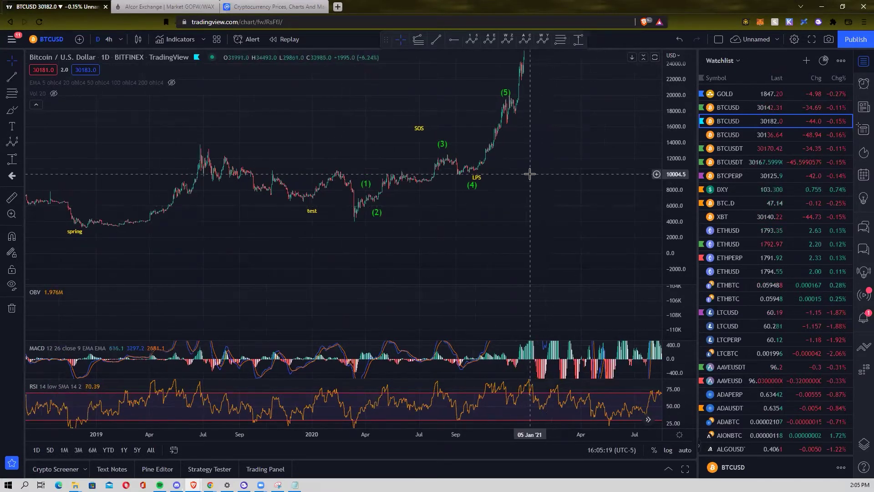
pyautogui.scroll(1, 530, 174)
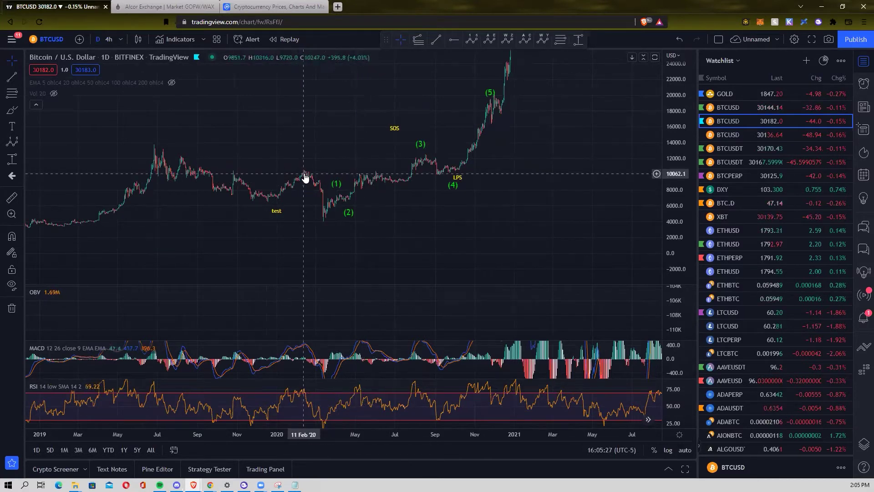
# Step: Draw a red horizontal ray at 10177.3 from the February 2020 high across the LPS area
pyautogui.click(21, 79)
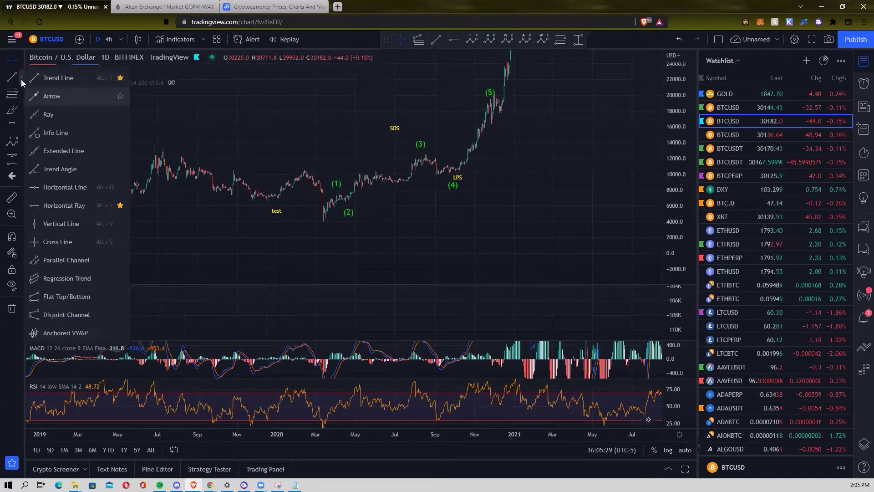
pyautogui.click(51, 200)
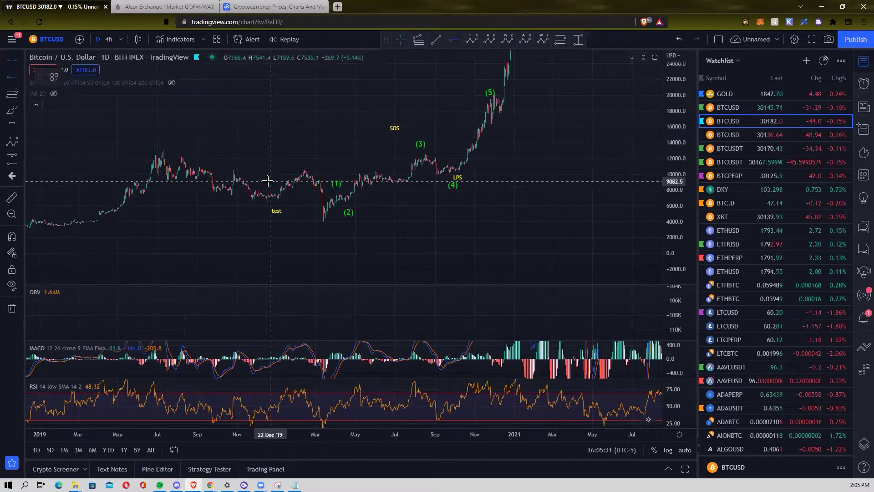
pyautogui.click(298, 173)
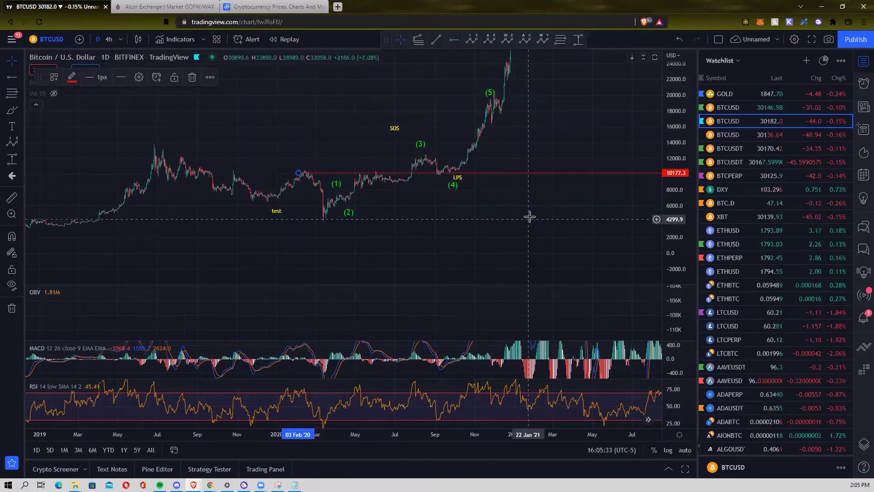
pyautogui.moveTo(678, 214); pyautogui.dragTo(671, 195)
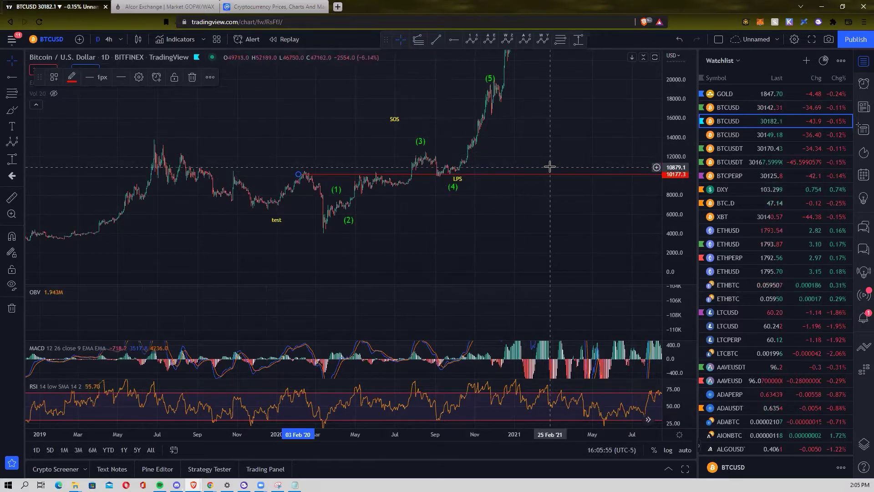
# Step: Move the "test" label beside the March 2020 low and the "SOS" label down closer to wave 3
pyautogui.scroll(2, 550, 167)
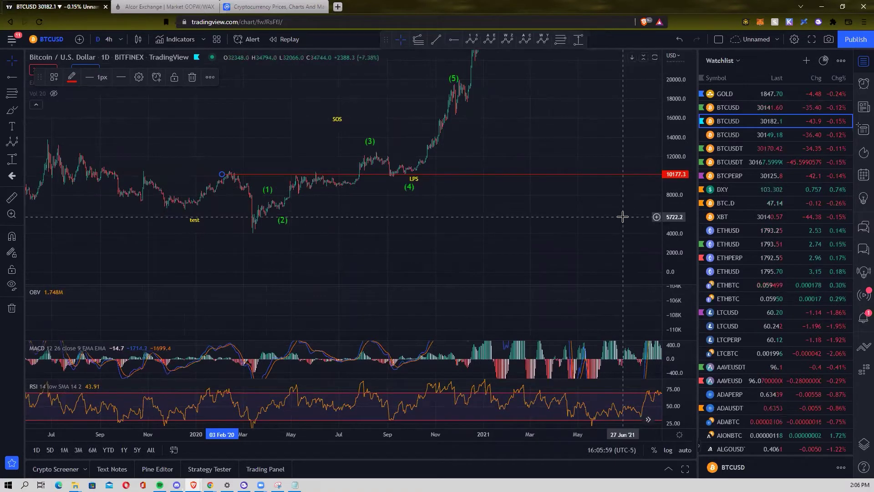
pyautogui.scroll(-1, 623, 216)
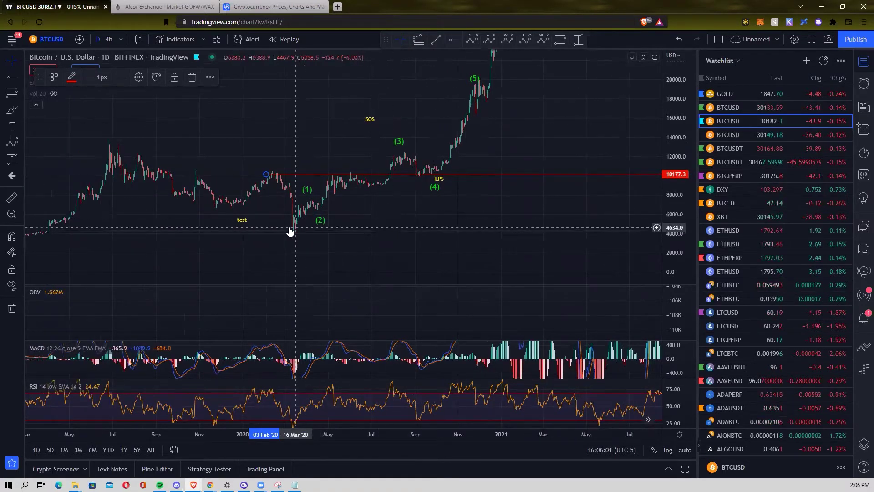
pyautogui.moveTo(240, 221); pyautogui.dragTo(272, 237)
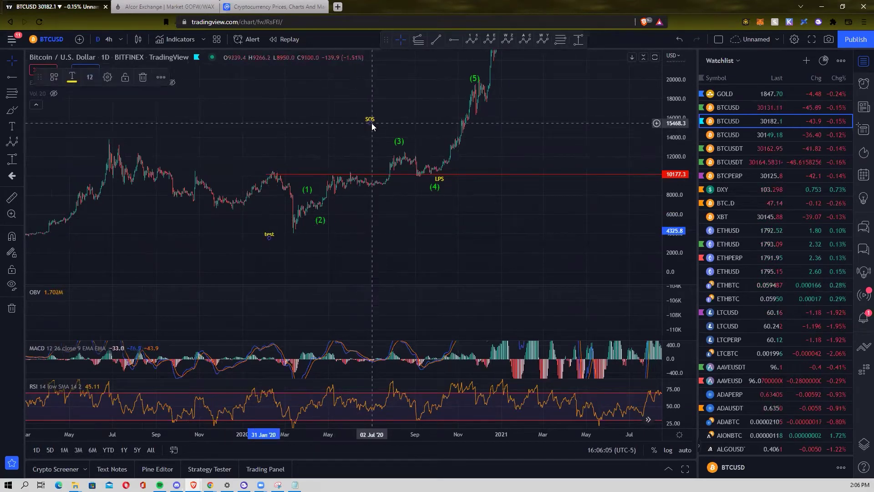
pyautogui.moveTo(372, 126); pyautogui.dragTo(383, 137)
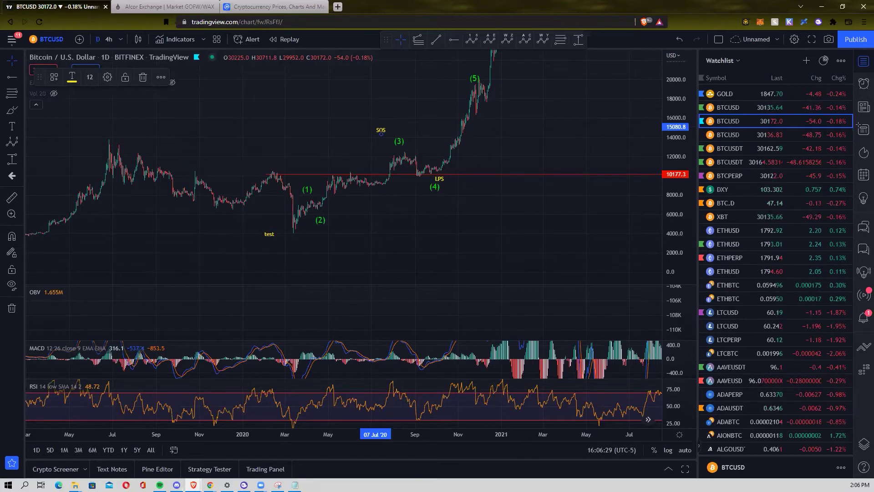
# Step: Examine the daily structure from the spring through the March 2020 test to the SOS, LPS and five-wave advance
pyautogui.scroll(-2, 260, 243)
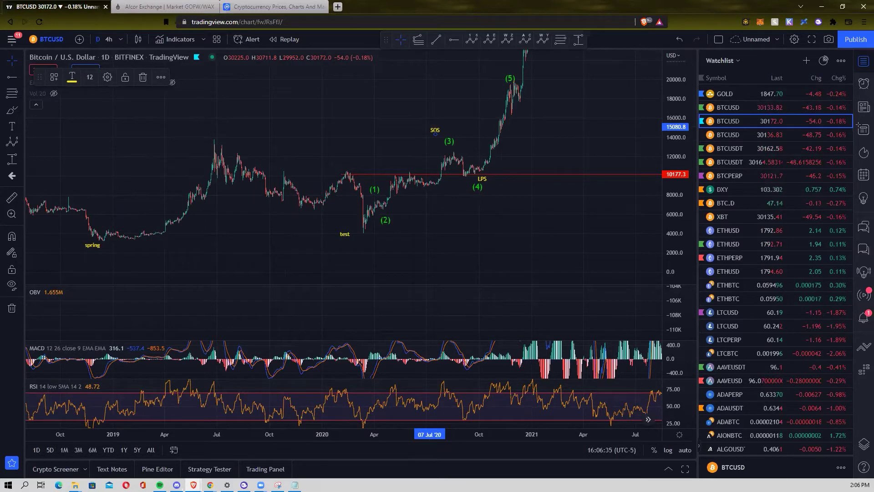
pyautogui.scroll(1, 452, 254)
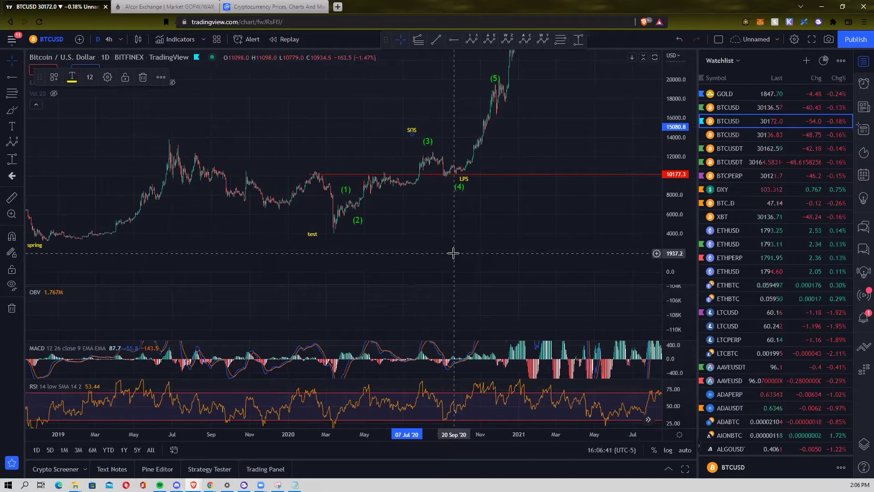
pyautogui.scroll(-1, 453, 254)
pyautogui.scroll(-2, 453, 253)
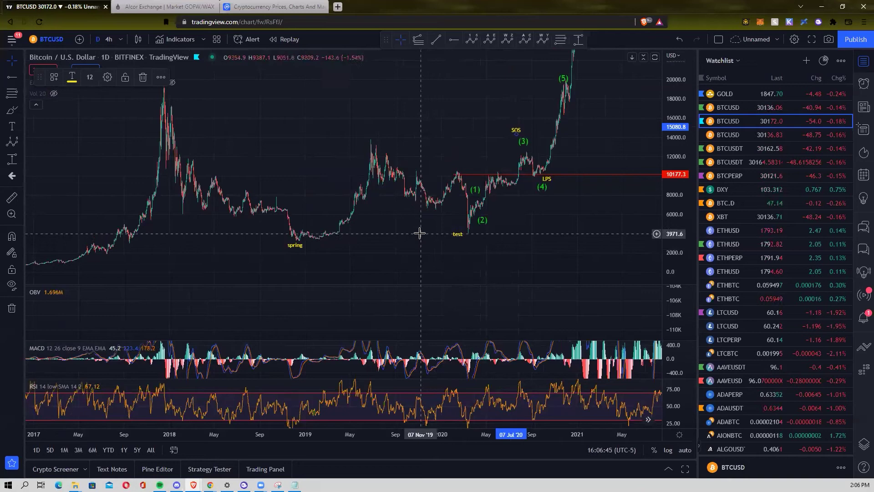
pyautogui.scroll(1, 419, 233)
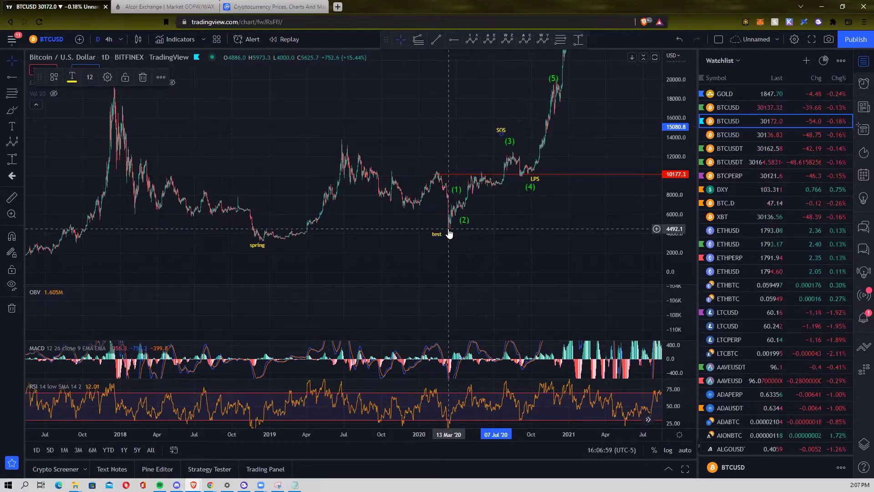
pyautogui.scroll(3, 450, 230)
pyautogui.scroll(3, 449, 229)
pyautogui.scroll(-3, 442, 229)
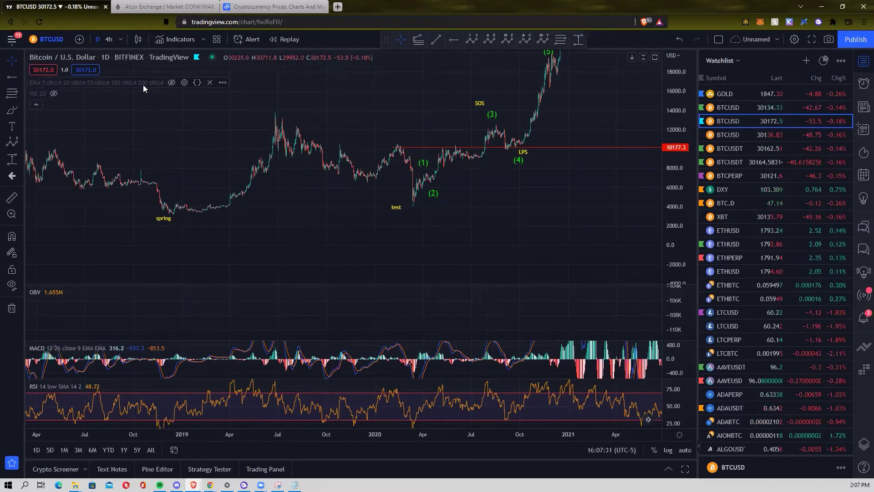
# Step: Switch the BTCUSD chart to the weekly timeframe and compress the price scale to include the current price around 30,000
pyautogui.click(120, 39)
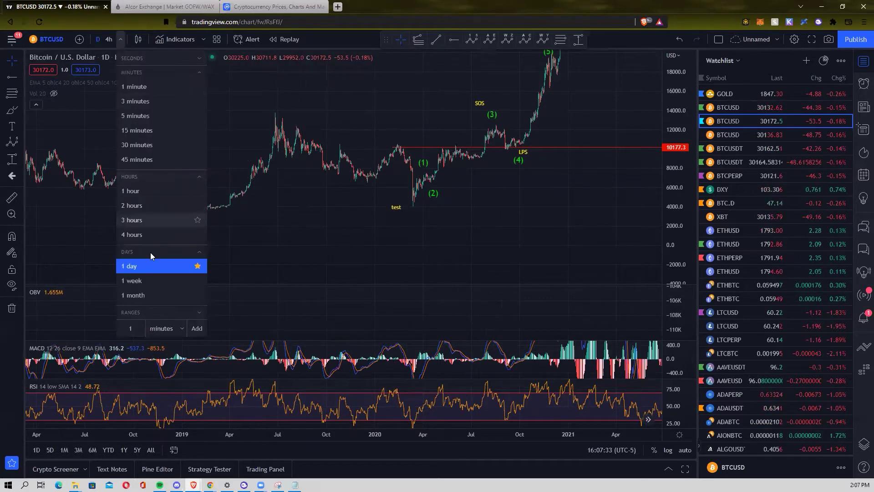
pyautogui.click(147, 279)
pyautogui.moveTo(500, 189); pyautogui.dragTo(254, 175)
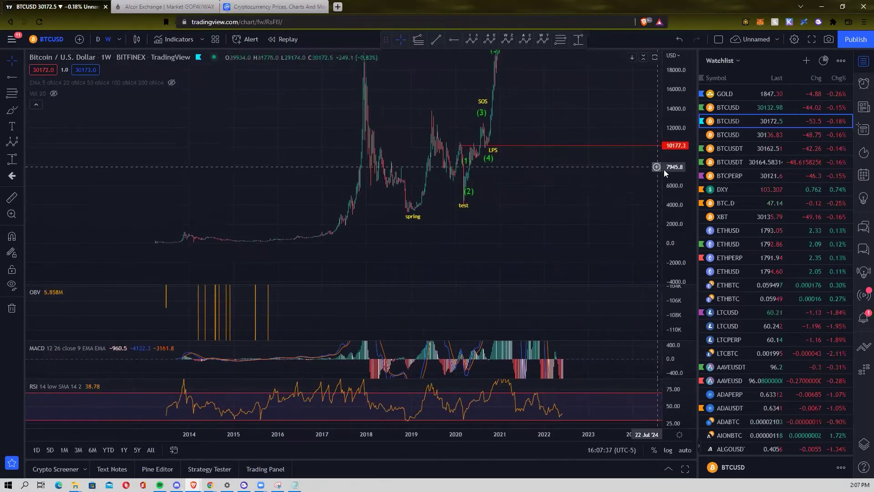
pyautogui.moveTo(665, 175); pyautogui.dragTo(667, 246)
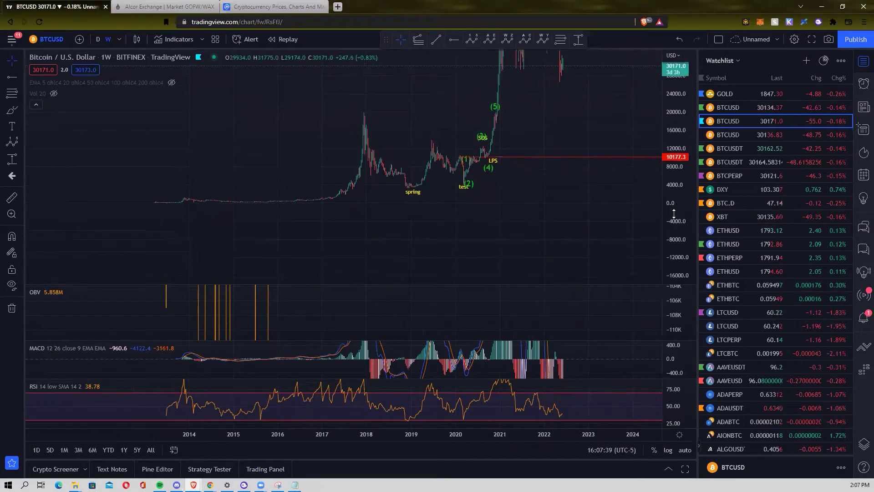
pyautogui.scroll(3, 559, 201)
pyautogui.scroll(2, 559, 209)
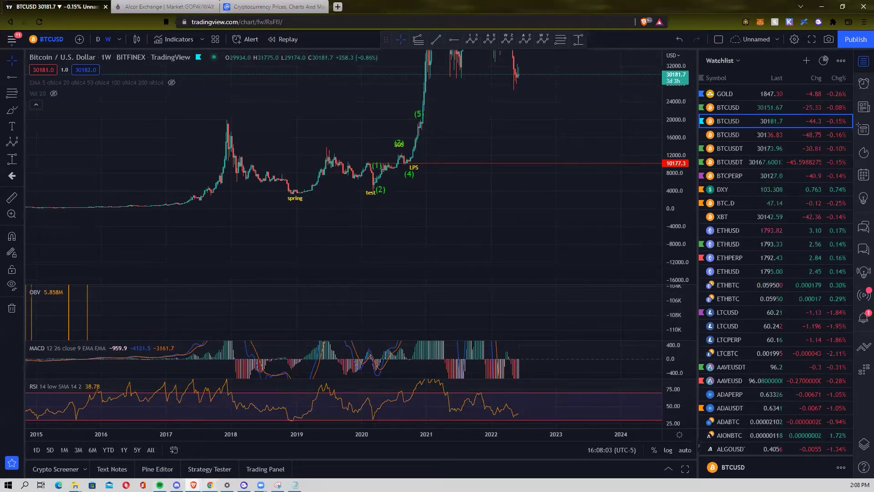
# Step: Switch to the Google Slides presentation, review the OBV divergence rules and the Bullish Divergence example, and return to the TradingView chart
pyautogui.click(210, 485)
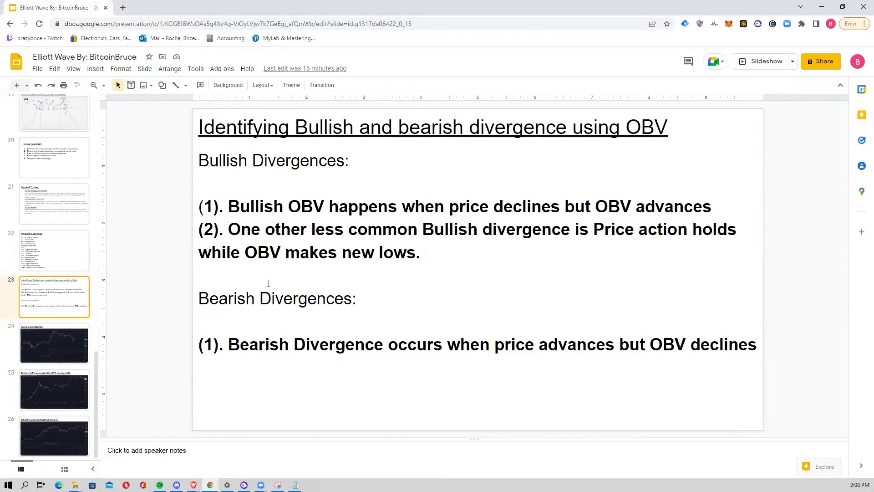
pyautogui.press('Down')
pyautogui.press('Up')
pyautogui.click(80, 332)
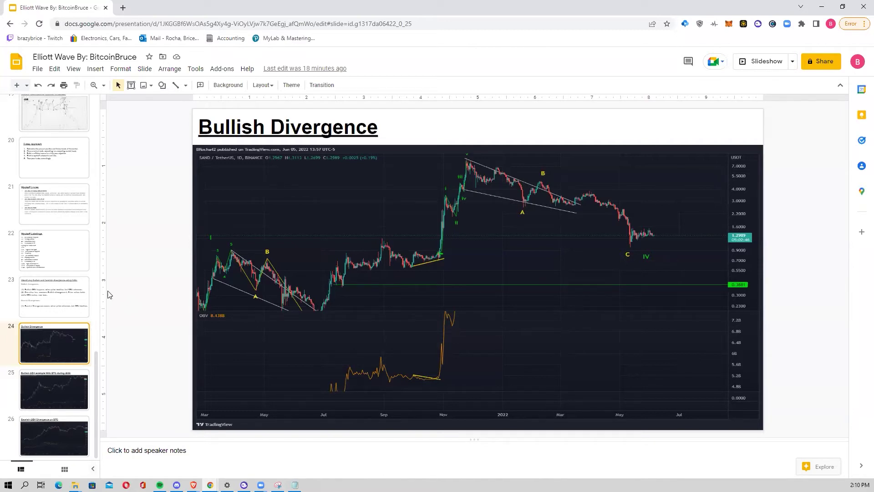
pyautogui.click(824, 7)
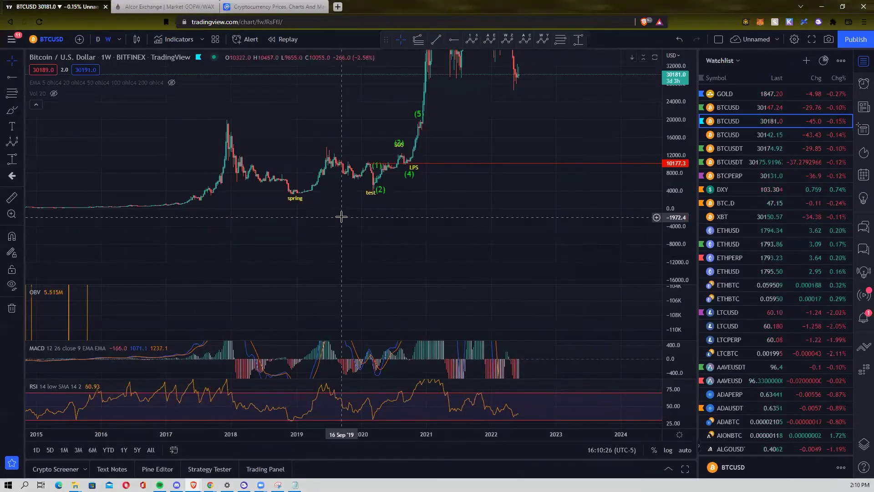
# Step: View the full weekly BTCUSD history up to the 2021 peaks and compare the Bitfinex chart with the Coinbase one
pyautogui.scroll(3, 341, 217)
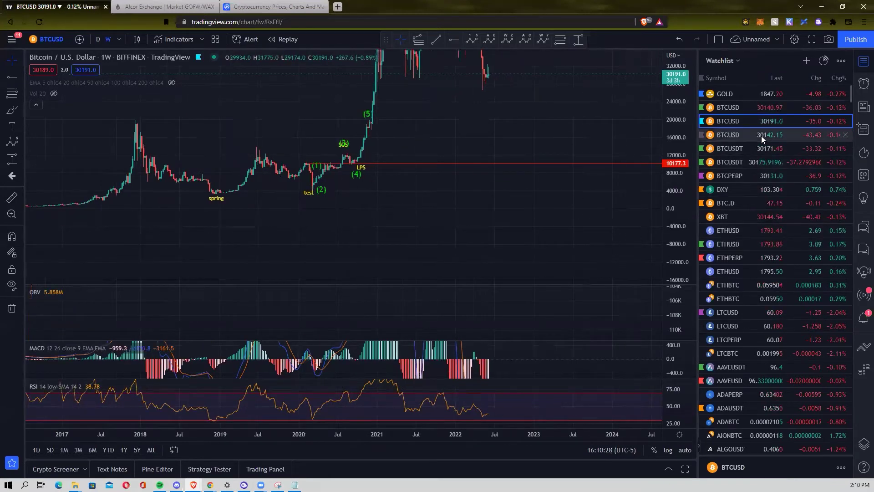
pyautogui.scroll(1, 540, 189)
pyautogui.moveTo(338, 238); pyautogui.dragTo(486, 170)
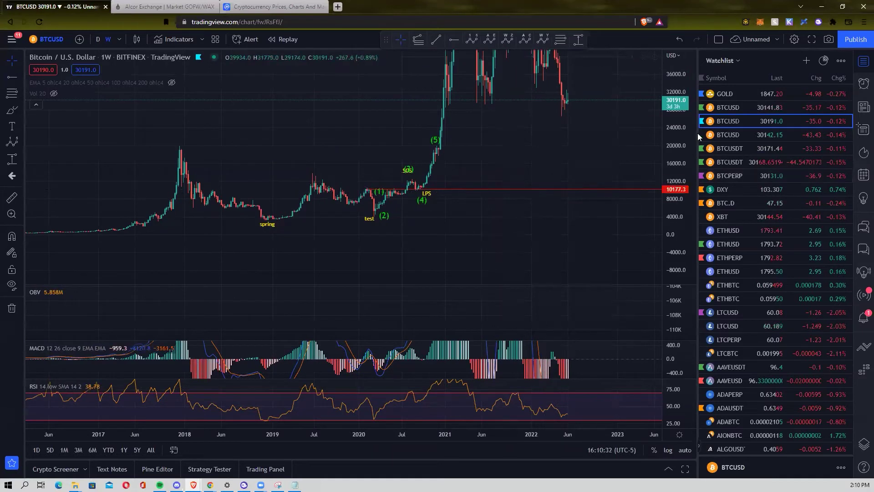
pyautogui.moveTo(666, 146); pyautogui.dragTo(659, 187)
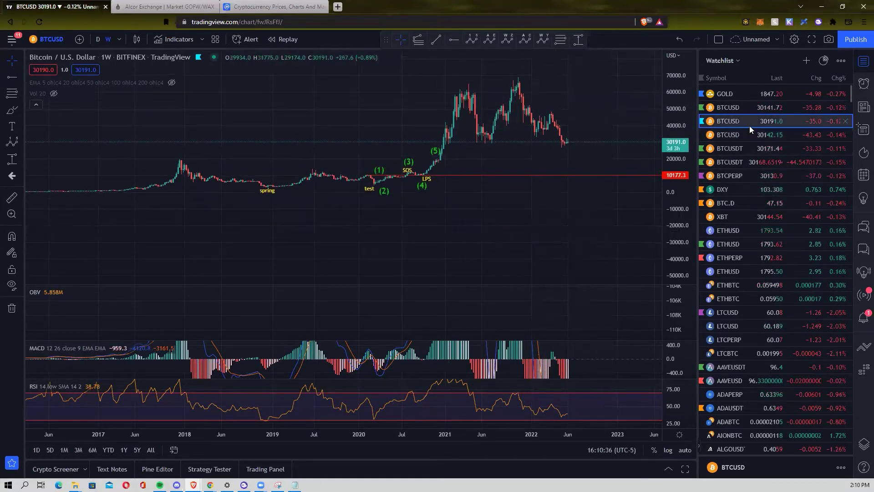
pyautogui.click(753, 110)
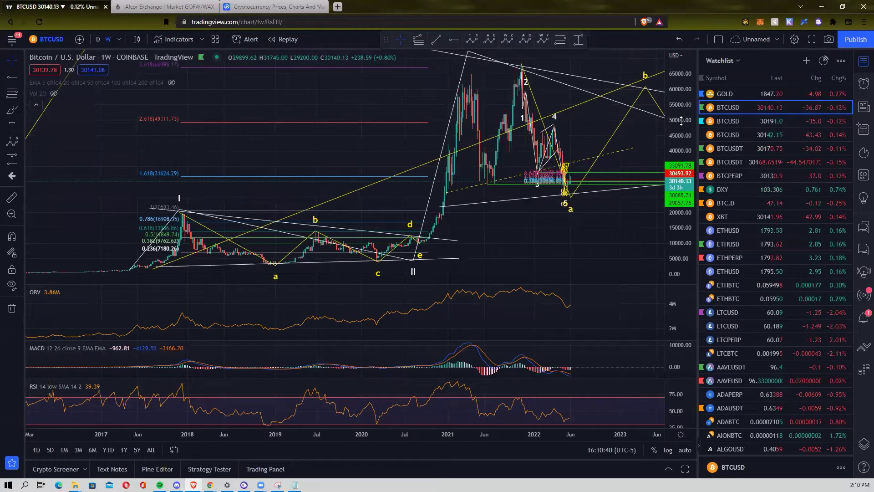
pyautogui.click(751, 121)
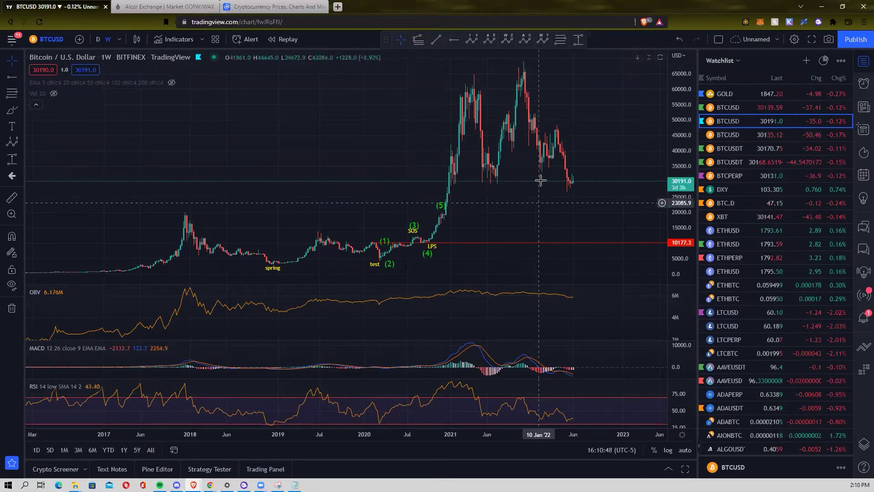
# Step: Examine the weekly Bitfinex structure from the spring through the test, SOS and LPS to wave 5
pyautogui.scroll(3, 540, 181)
pyautogui.moveTo(652, 241); pyautogui.dragTo(583, 156)
pyautogui.scroll(2, 584, 156)
pyautogui.moveTo(660, 140); pyautogui.dragTo(597, 172)
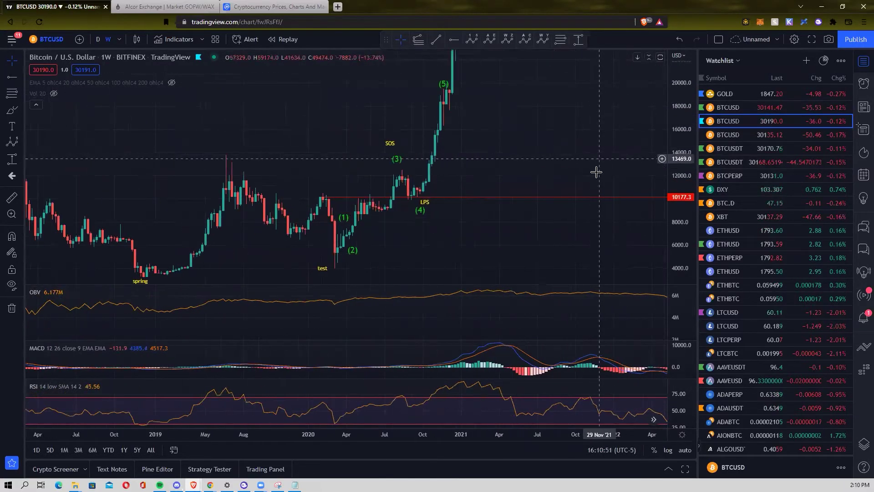
pyautogui.scroll(2, 597, 173)
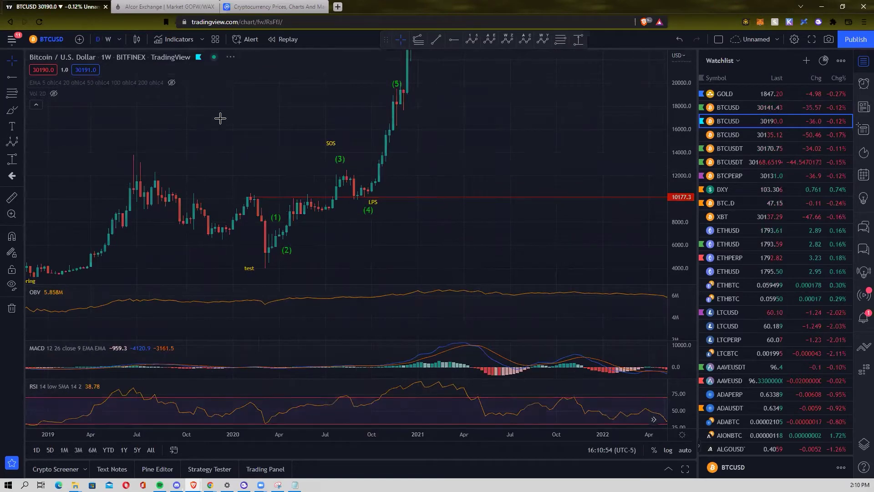
# Step: Switch the BTCUSD chart to the daily timeframe and frame the range from the late-2017 peak to the 2021 advance
pyautogui.moveTo(668, 173); pyautogui.dragTo(669, 184)
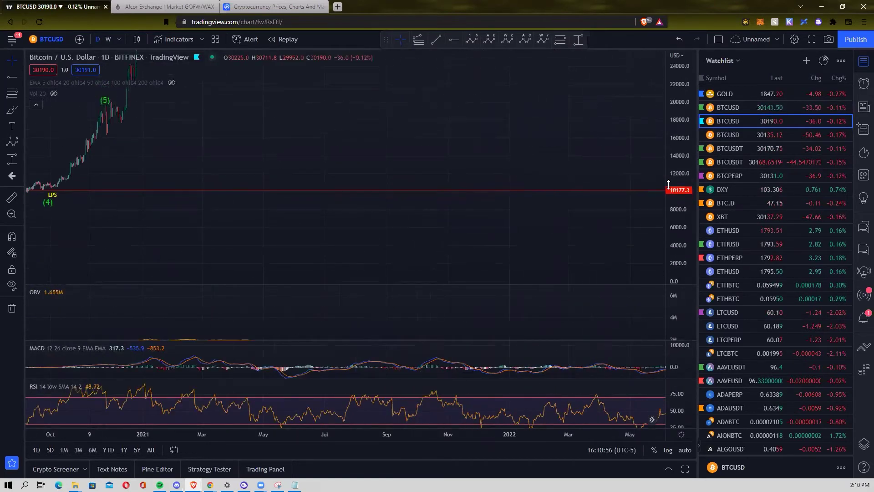
pyautogui.scroll(-3, 486, 177)
pyautogui.moveTo(387, 165); pyautogui.dragTo(669, 176)
pyautogui.moveTo(673, 124); pyautogui.dragTo(673, 179)
pyautogui.scroll(-3, 624, 220)
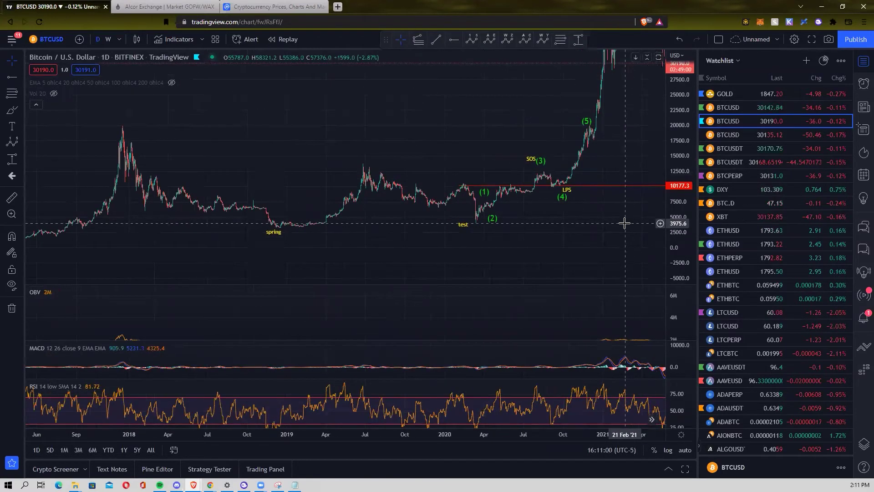
pyautogui.scroll(2, 624, 222)
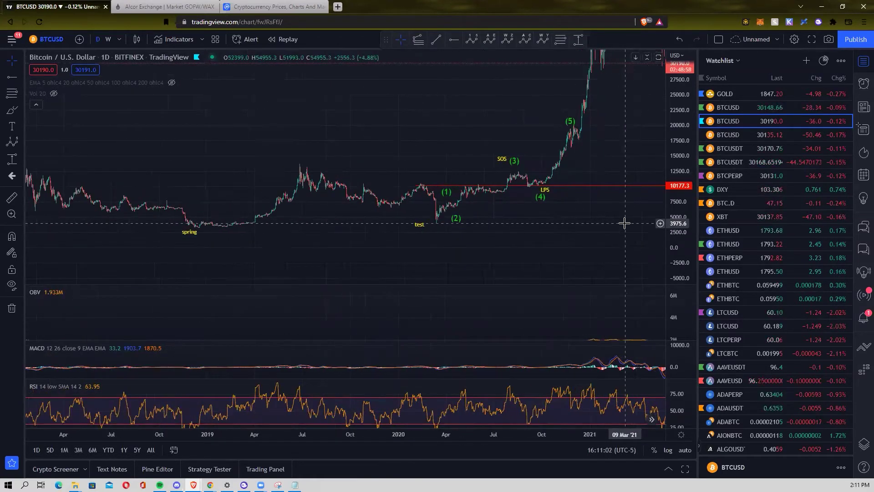
pyautogui.scroll(-2, 625, 223)
pyautogui.moveTo(633, 189); pyautogui.dragTo(583, 207)
pyautogui.scroll(-2, 585, 207)
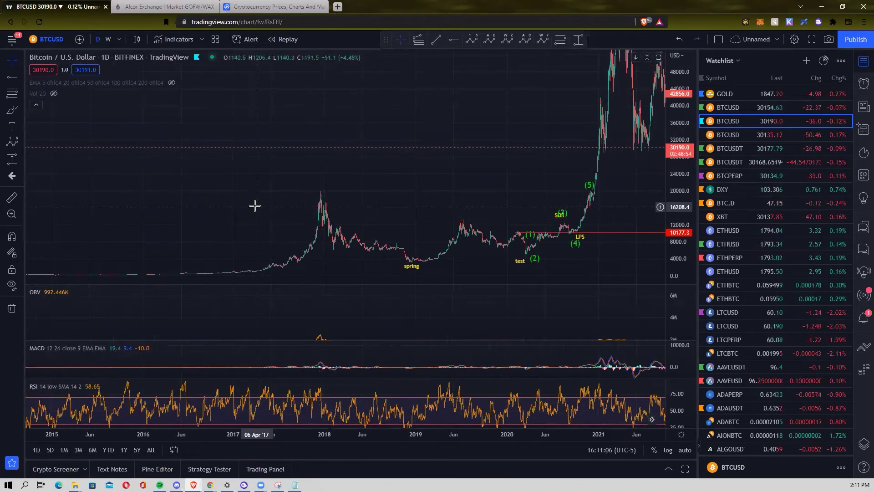
# Step: Draw a yellow trend line across the December 2017 peak at about 19,500 and place a copy along the test low at about 4,300
pyautogui.moveTo(33, 93)
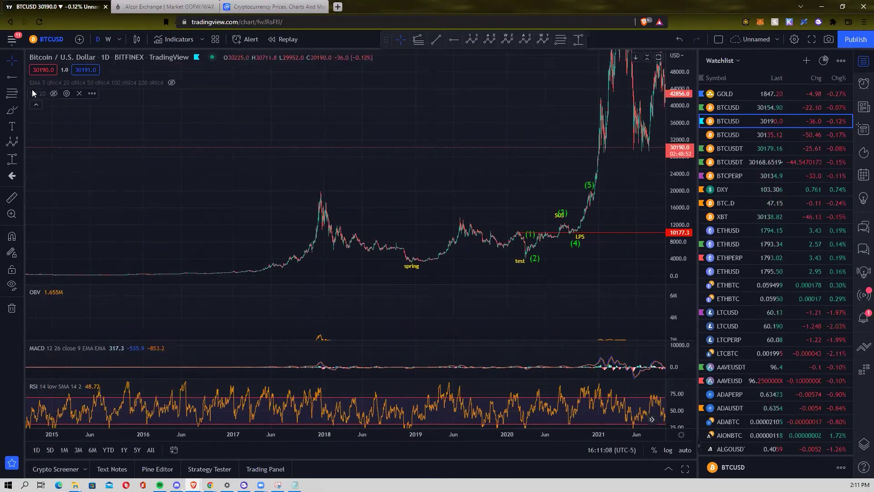
pyautogui.click(21, 77)
pyautogui.click(50, 73)
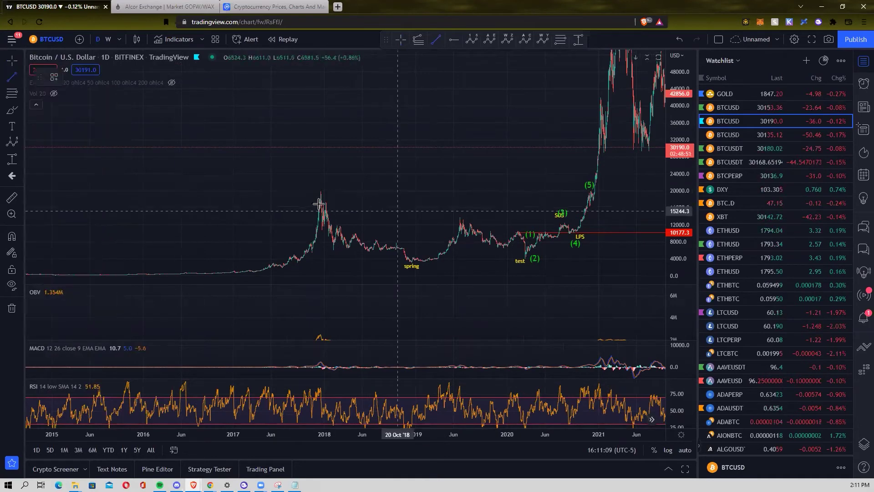
pyautogui.click(268, 193)
pyautogui.click(642, 192)
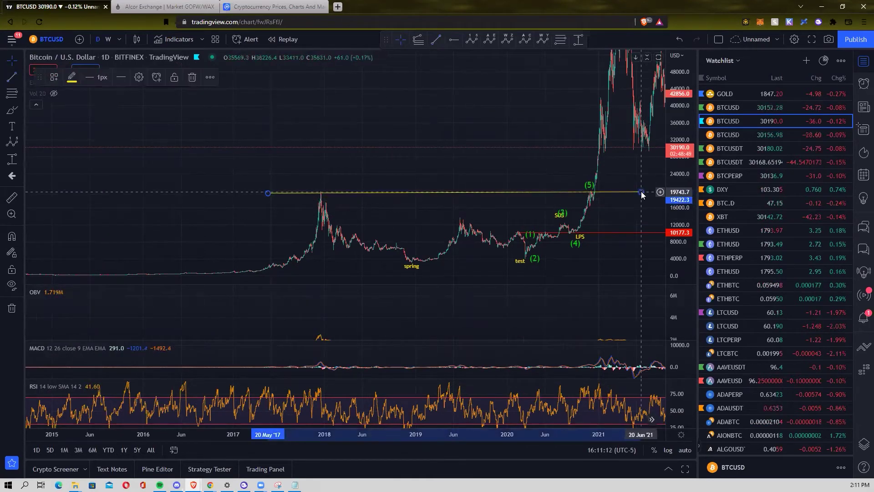
pyautogui.moveTo(452, 176); pyautogui.dragTo(433, 140)
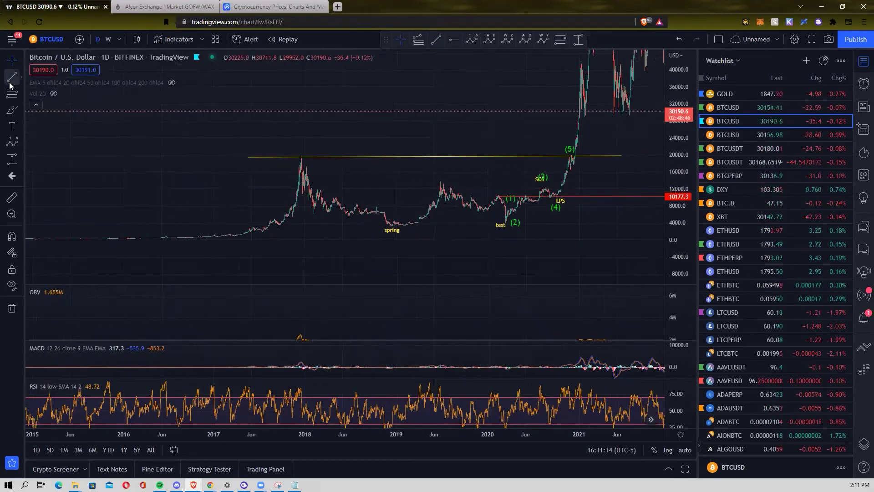
pyautogui.hotkey('ctrl', 'v')
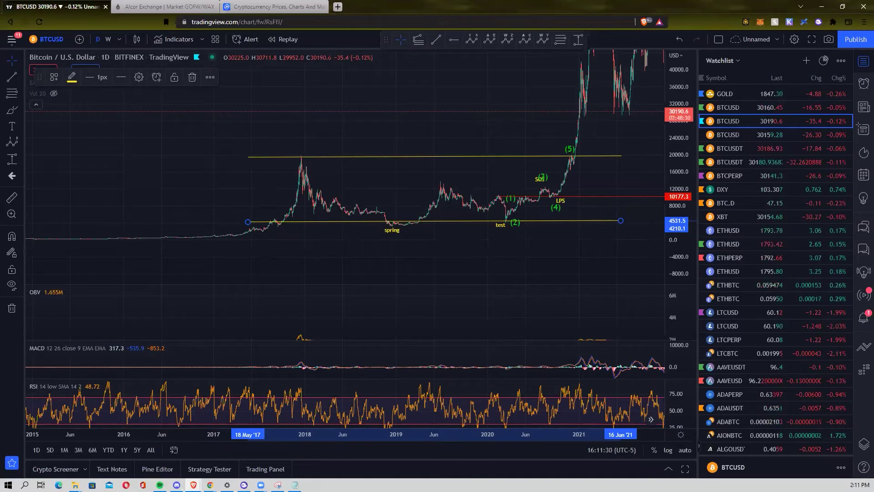
# Step: Draw a horizontal trend line at 17708.2 from October 2017 to January 2021, just below the upper range line
pyautogui.scroll(2, 441, 206)
pyautogui.click(12, 77)
pyautogui.click(208, 164)
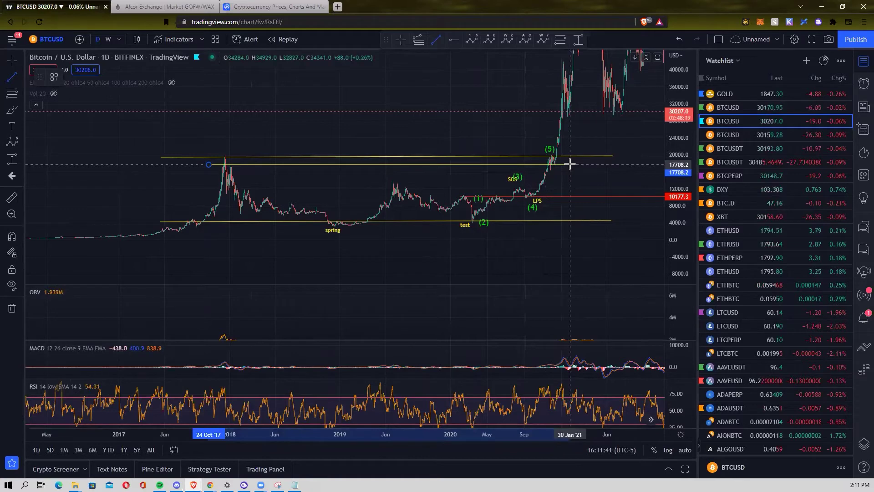
pyautogui.click(571, 164)
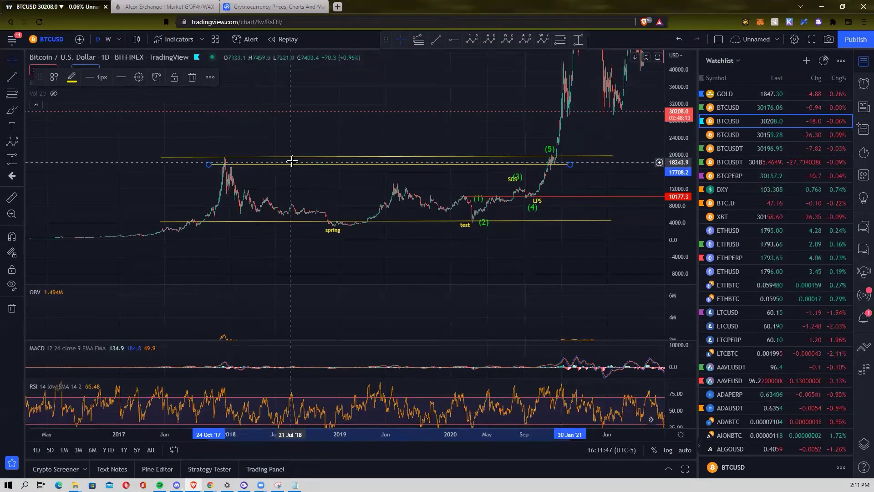
# Step: Draw two yellow trend lines bounding the early-2021 top range at about 61,000 and 47,000
pyautogui.moveTo(422, 129); pyautogui.dragTo(416, 128)
pyautogui.moveTo(679, 129); pyautogui.dragTo(678, 112)
pyautogui.moveTo(499, 111); pyautogui.dragTo(387, 174)
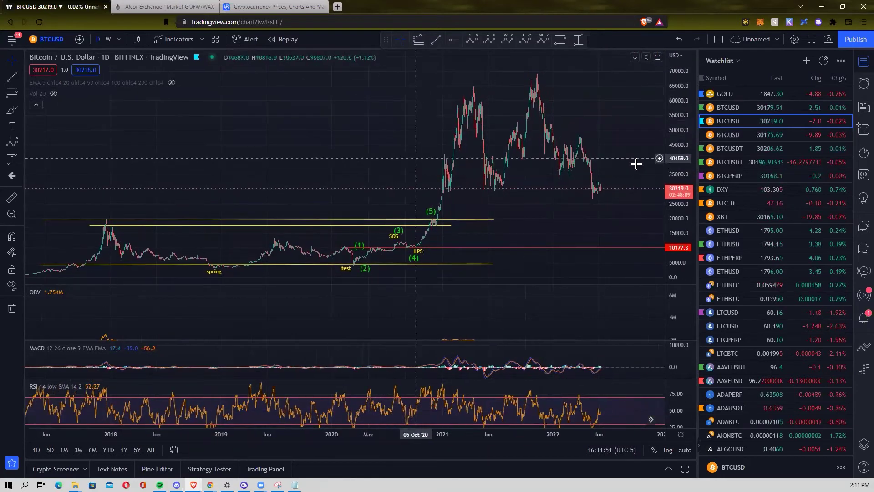
pyautogui.scroll(5, 476, 145)
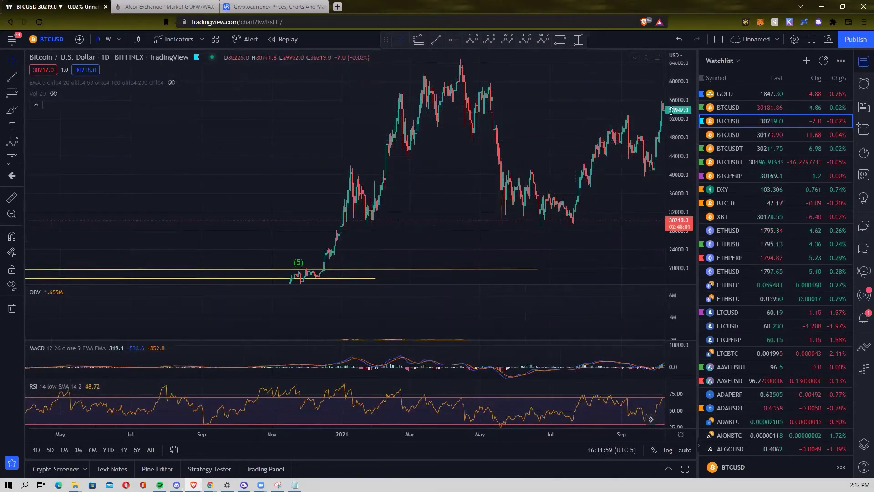
pyautogui.moveTo(671, 109); pyautogui.dragTo(673, 137)
pyautogui.scroll(2, 377, 165)
pyautogui.hotkey('alt', 't')
pyautogui.moveTo(677, 171); pyautogui.dragTo(677, 182)
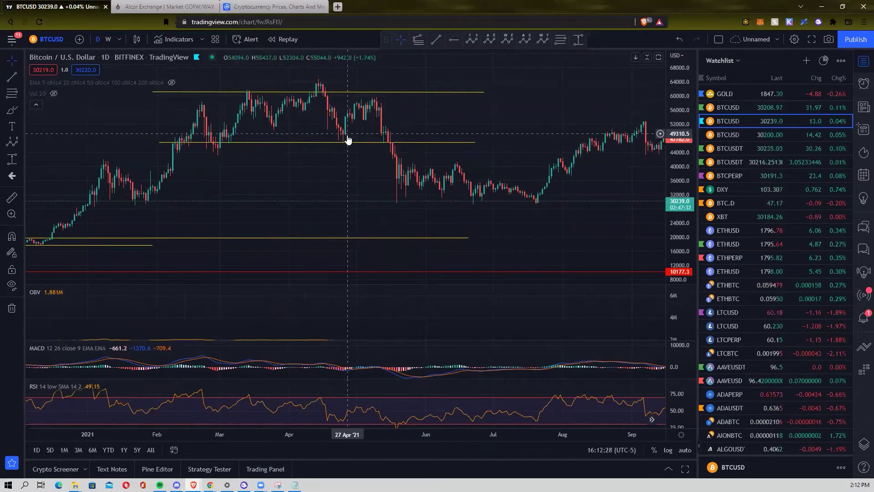
# Step: Examine the 2021 top range and decline, and compare them with the 2020 accumulation labels and waves (1) to (5)
pyautogui.scroll(-3, 347, 139)
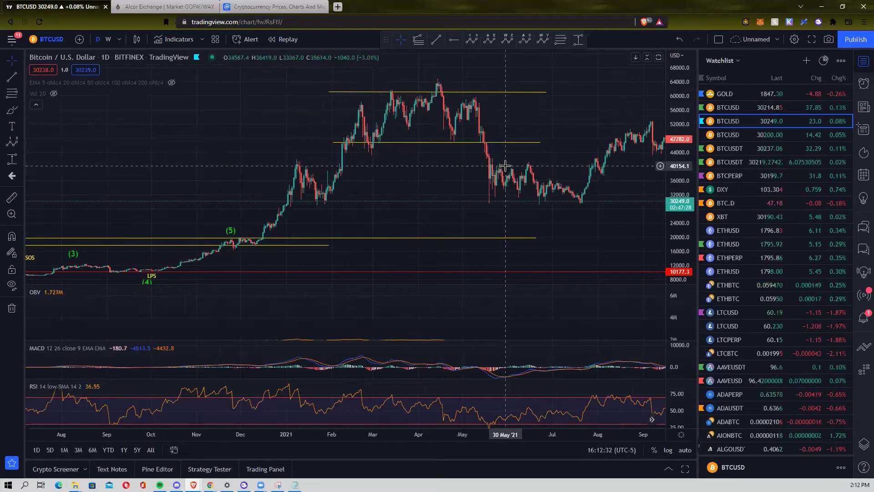
pyautogui.scroll(-2, 592, 200)
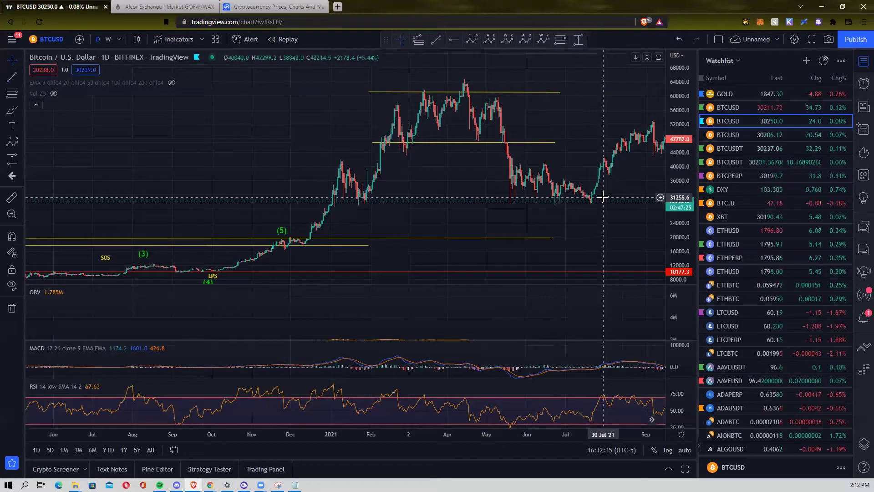
pyautogui.scroll(-3, 592, 198)
pyautogui.moveTo(455, 202); pyautogui.dragTo(408, 128)
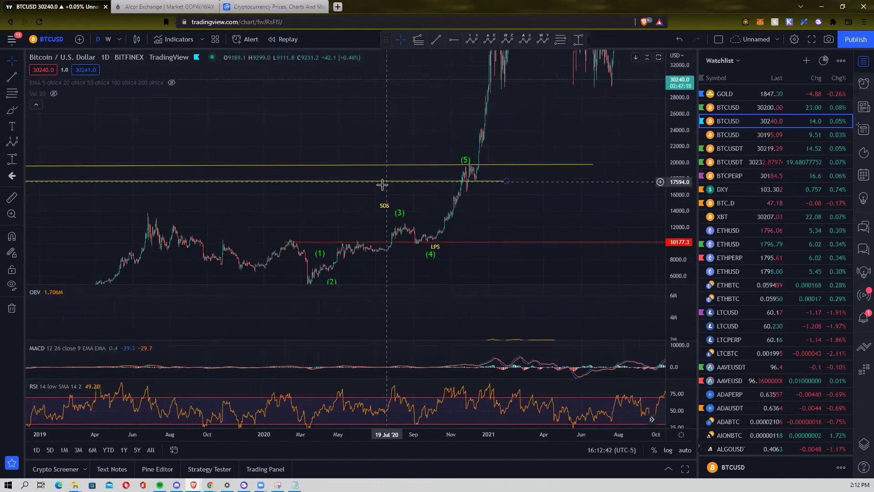
pyautogui.moveTo(289, 195); pyautogui.dragTo(336, 133)
pyautogui.scroll(2, 335, 142)
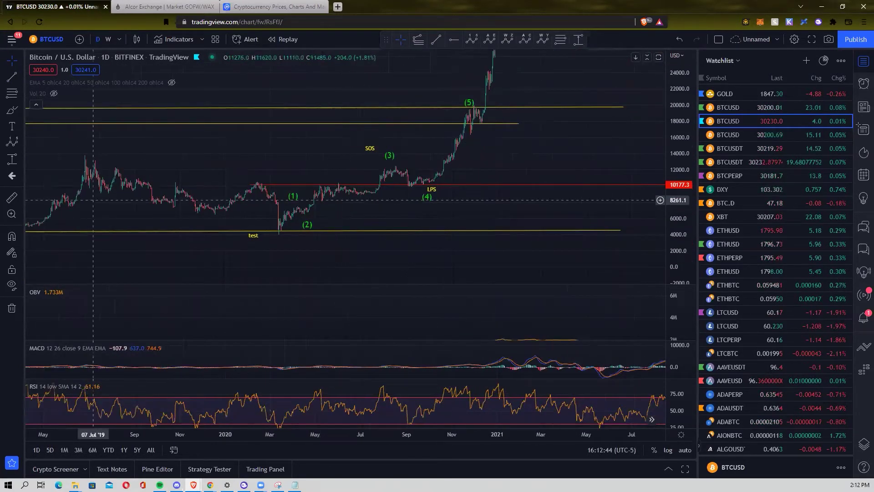
pyautogui.scroll(1, 208, 221)
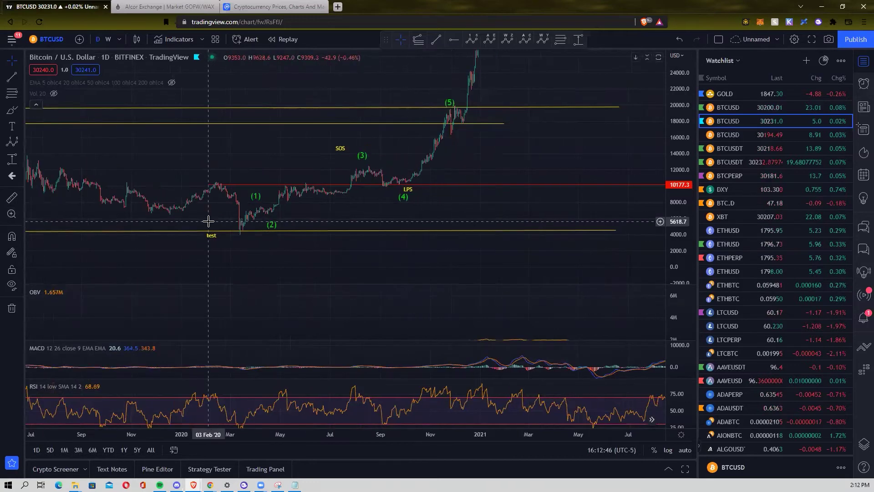
pyautogui.scroll(-1, 156, 182)
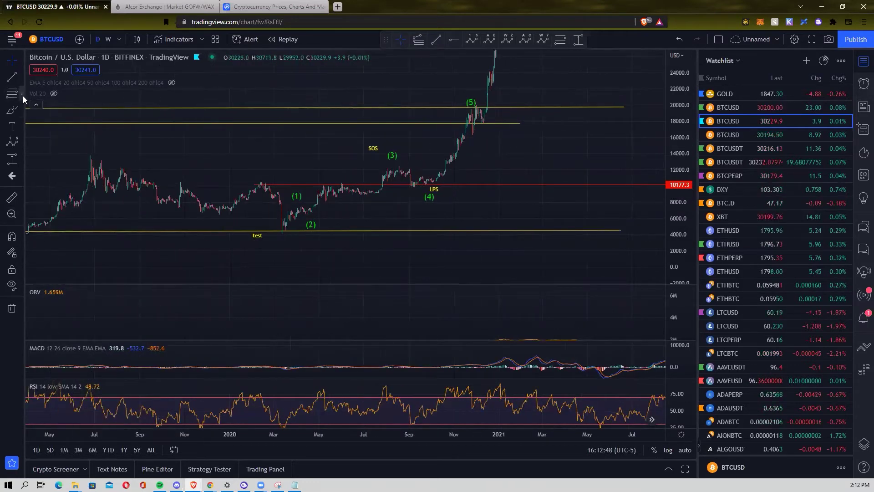
# Step: Place a trend-based Fib extension from the March 2020 low at 4213.1 to wave (1) at 8261.1 and wave (2) at 6518.2
pyautogui.click(23, 96)
pyautogui.click(69, 113)
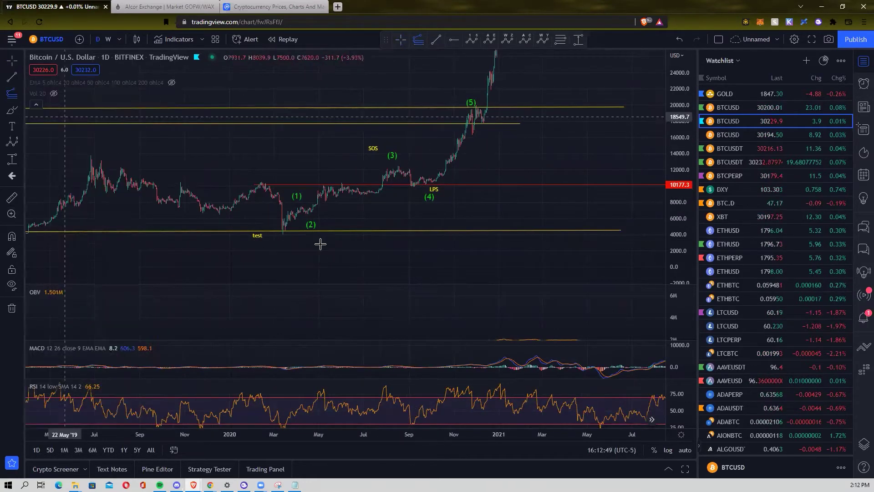
pyautogui.click(300, 199)
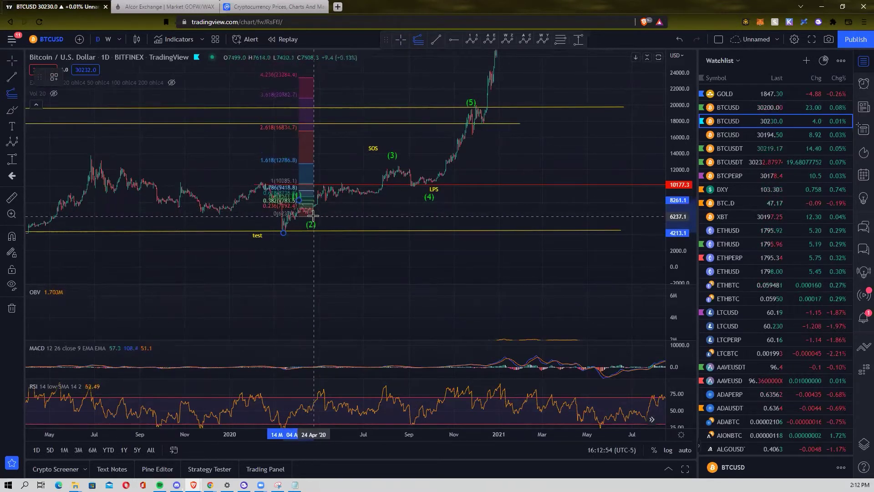
pyautogui.click(314, 214)
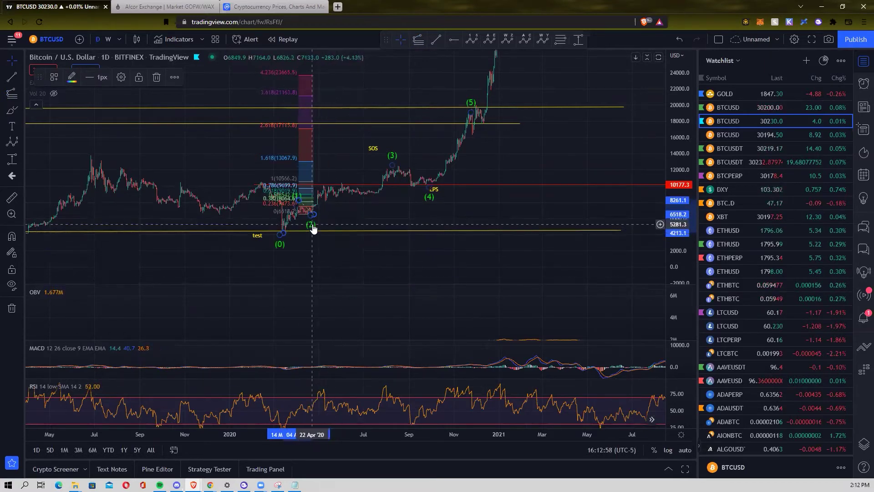
# Step: Show the connecting wave line on the green Elliott impulse wave marking (0) to (5)
pyautogui.click(312, 226)
pyautogui.click(120, 80)
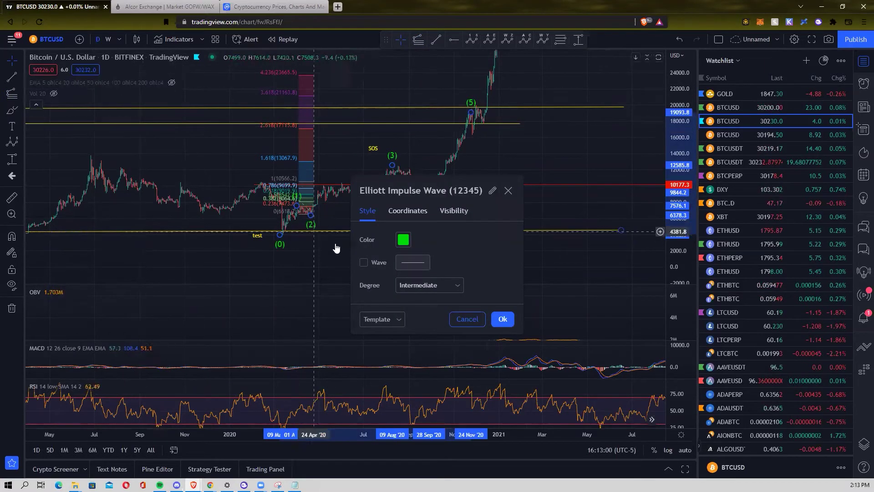
pyautogui.click(363, 262)
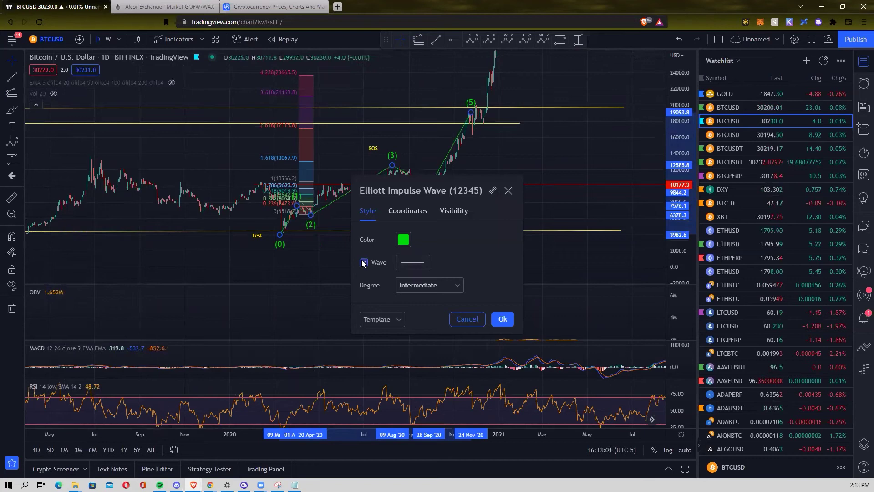
pyautogui.click(505, 322)
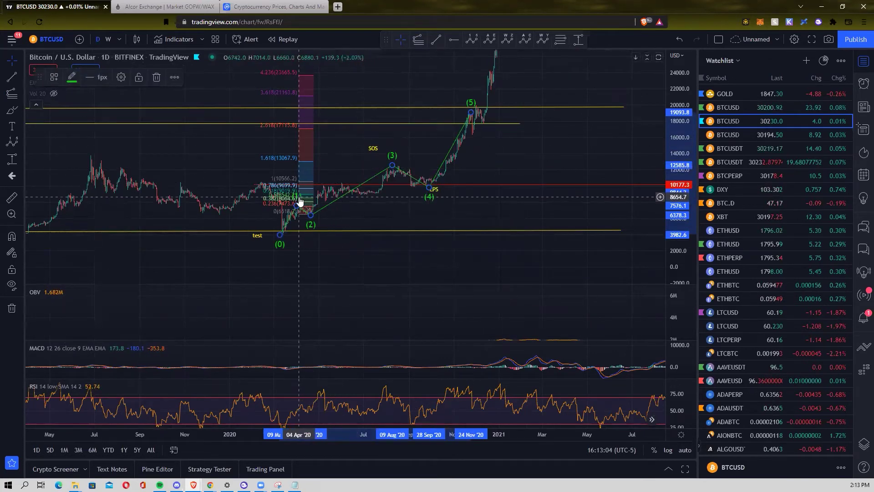
# Step: Re-anchor the trend-based Fib extension to 4514.9 at the March 2020 low, 7677.2 at the April high and 6461.0 near wave (2)
pyautogui.click(328, 216)
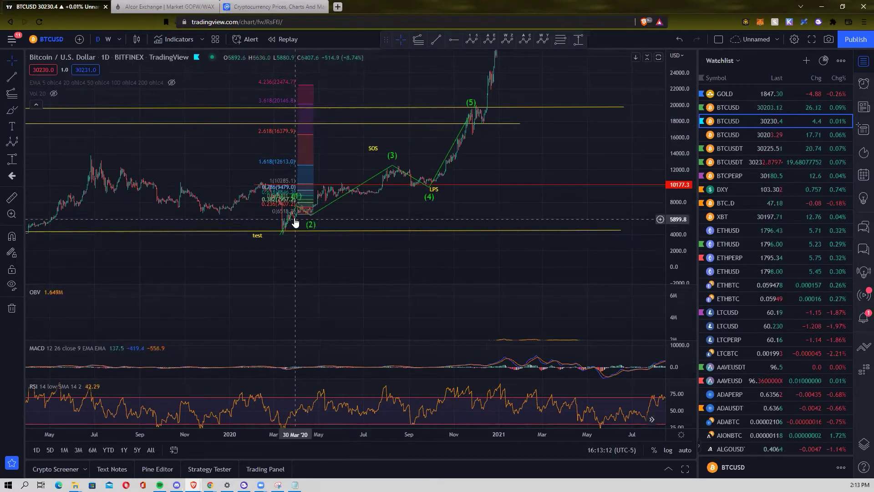
pyautogui.scroll(3, 420, 240)
pyautogui.moveTo(696, 255); pyautogui.dragTo(627, 138)
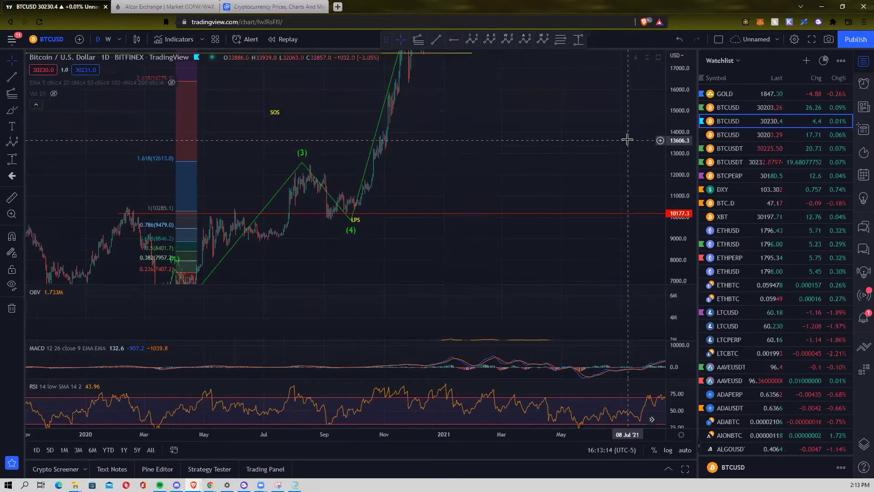
pyautogui.scroll(2, 453, 248)
pyautogui.scroll(2, 343, 208)
pyautogui.moveTo(343, 207); pyautogui.dragTo(419, 200)
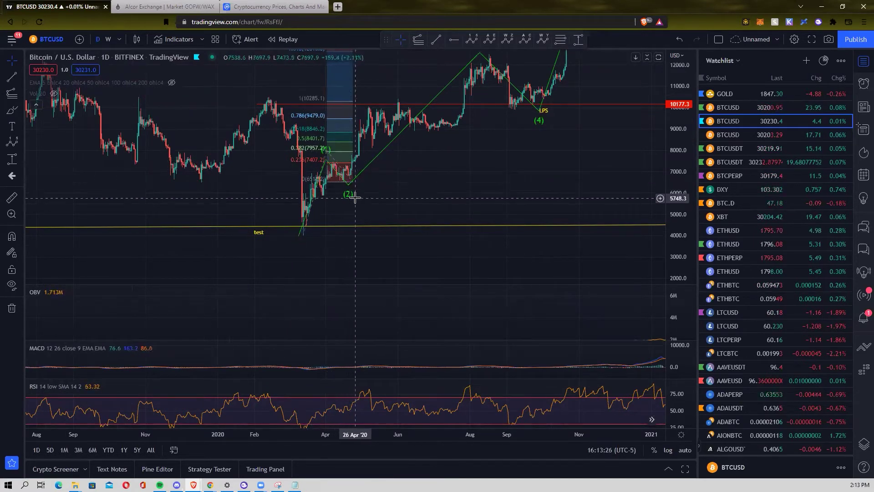
pyautogui.scroll(2, 353, 188)
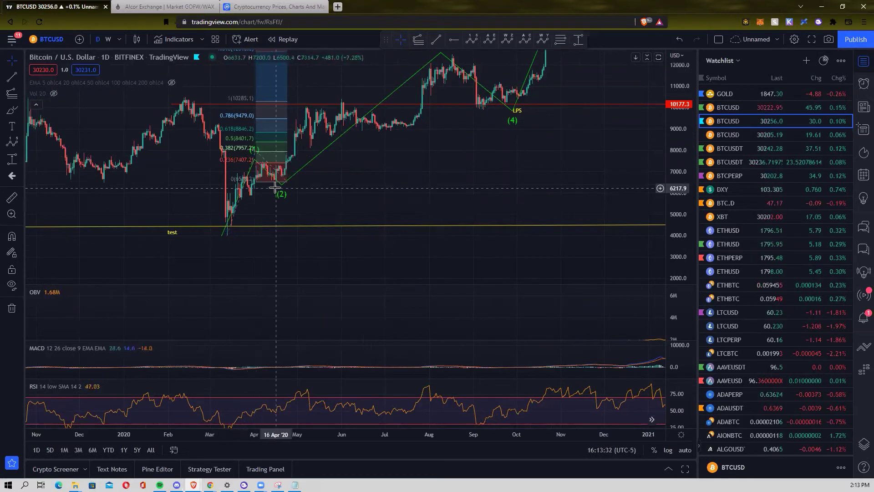
pyautogui.moveTo(459, 182); pyautogui.dragTo(460, 202)
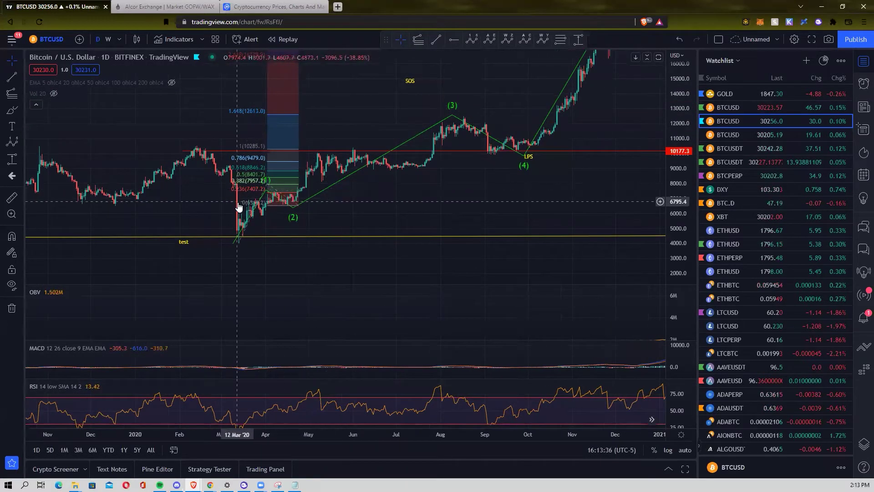
pyautogui.moveTo(240, 241); pyautogui.dragTo(237, 235)
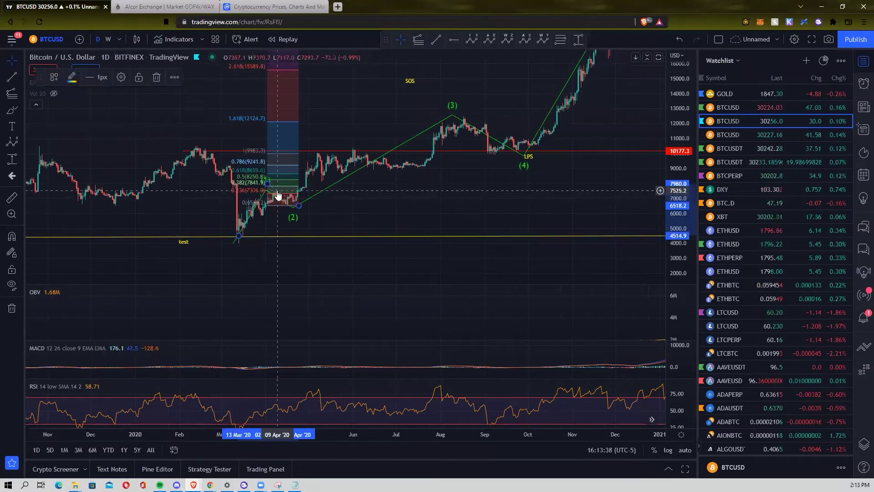
pyautogui.moveTo(268, 186); pyautogui.dragTo(296, 206)
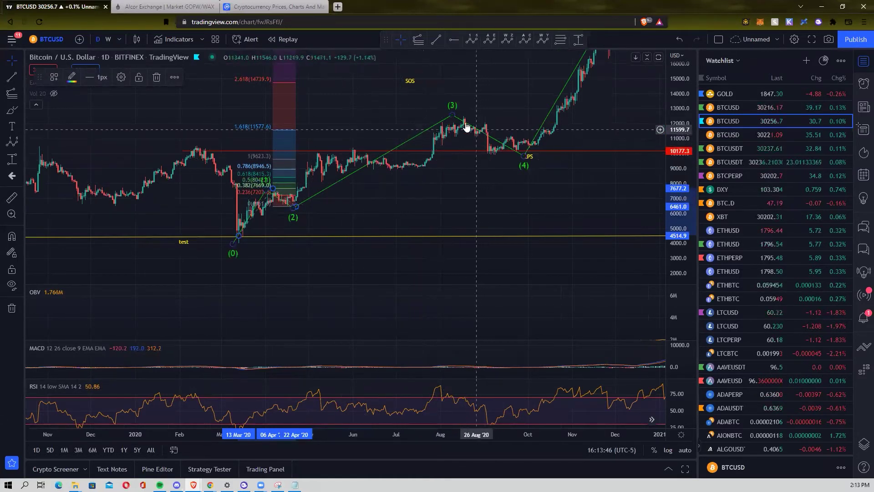
# Step: Move the Elliott wave (3) point to the 5 August 2020 high at 11995.0
pyautogui.click(452, 115)
pyautogui.moveTo(452, 116)
pyautogui.mouseDown()
pyautogui.moveTo(445, 129)
pyautogui.moveTo(463, 152)
pyautogui.moveTo(447, 129)
pyautogui.moveTo(454, 120)
pyautogui.moveTo(449, 136)
pyautogui.moveTo(448, 126)
pyautogui.mouseUp()
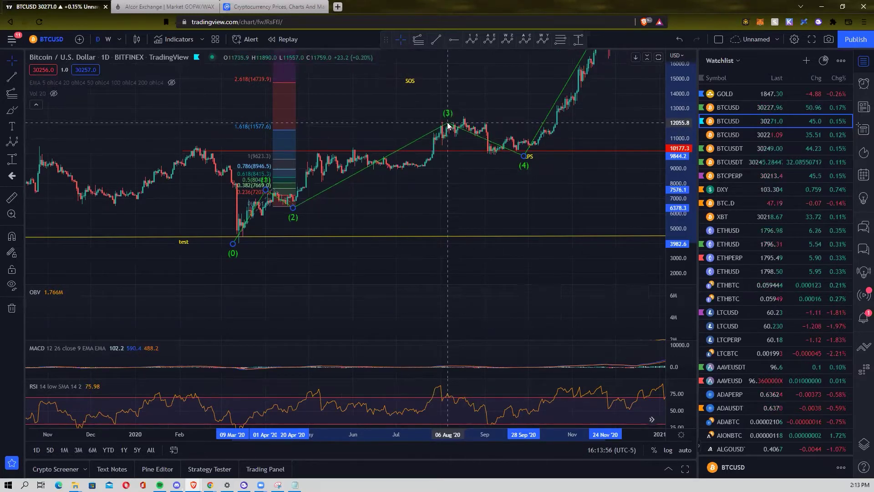
pyautogui.moveTo(447, 126); pyautogui.dragTo(447, 126)
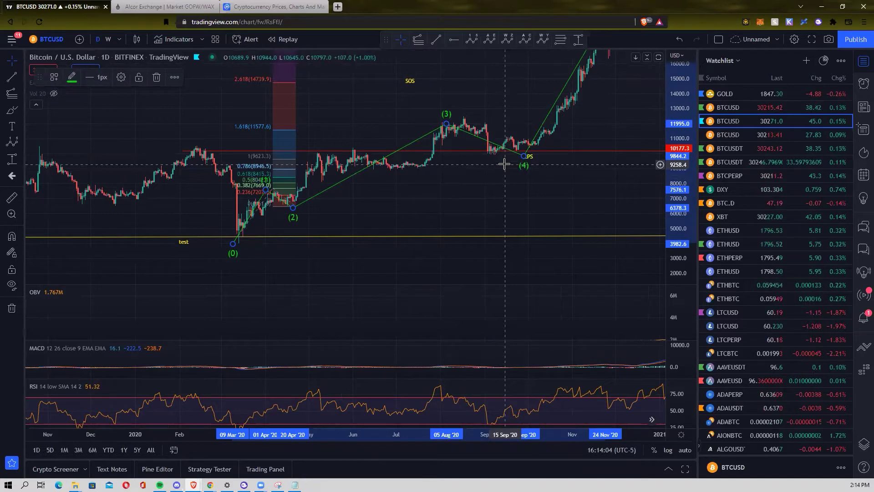
# Step: Compare waves (2) to (5) with the Fib extension levels, and try the 1-hour interval
pyautogui.scroll(-2, 505, 164)
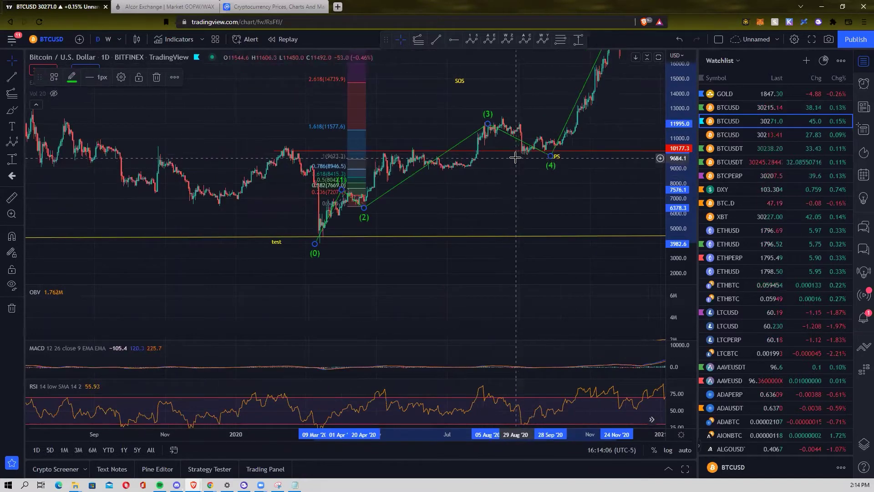
pyautogui.scroll(-2, 515, 154)
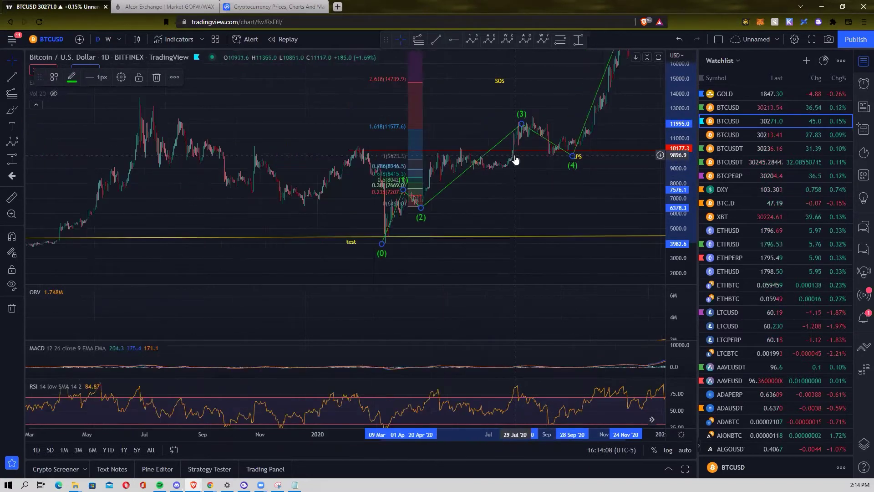
pyautogui.scroll(-4, 648, 193)
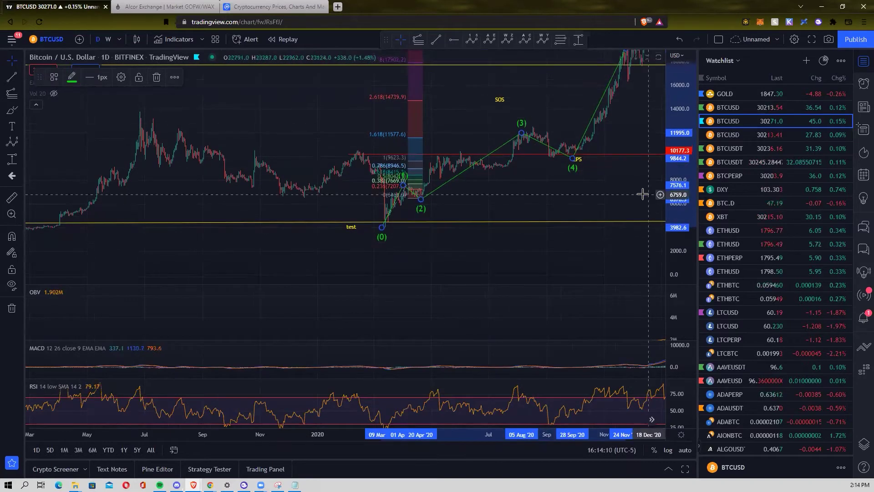
pyautogui.hscroll(3, 585, 191)
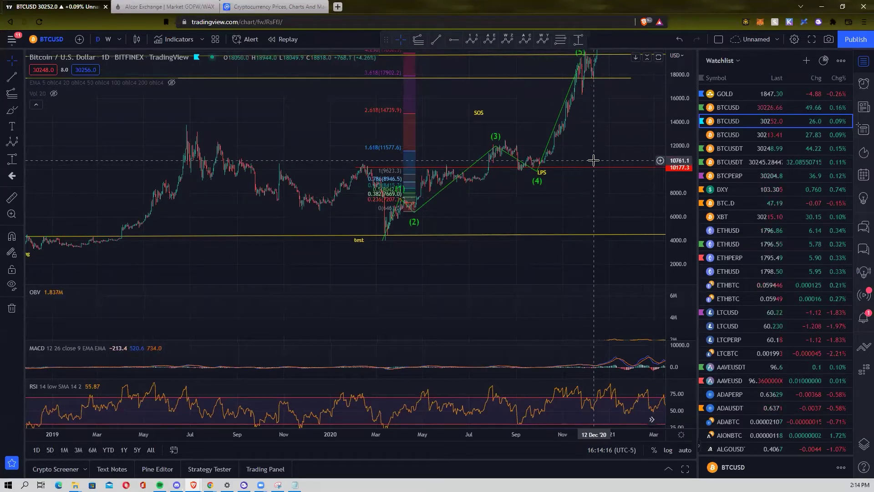
pyautogui.hscroll(3, 586, 184)
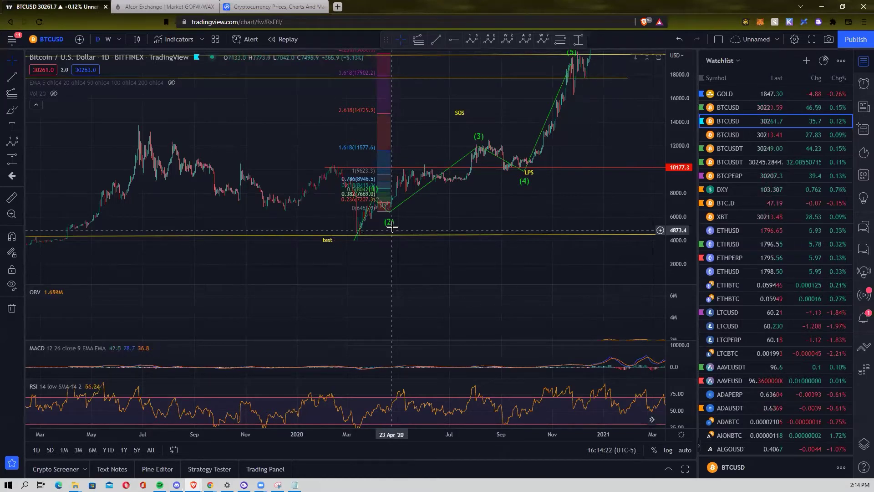
pyautogui.hscroll(3, 385, 221)
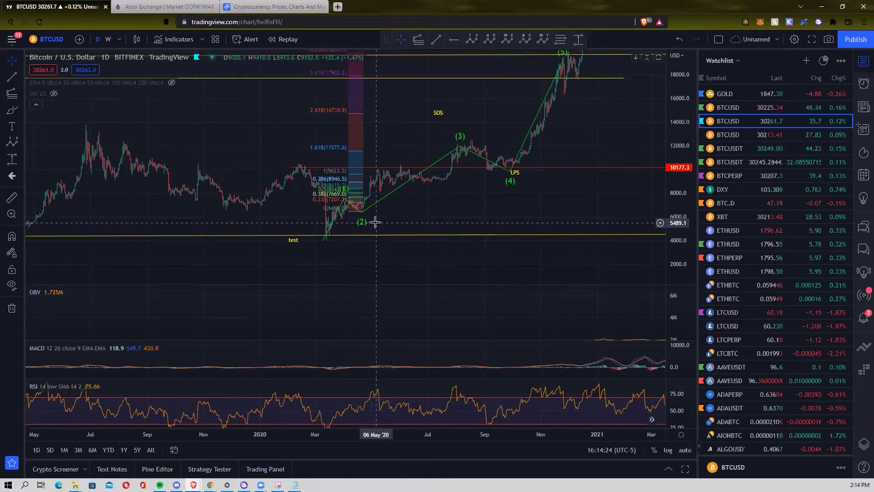
pyautogui.hscroll(5, 374, 221)
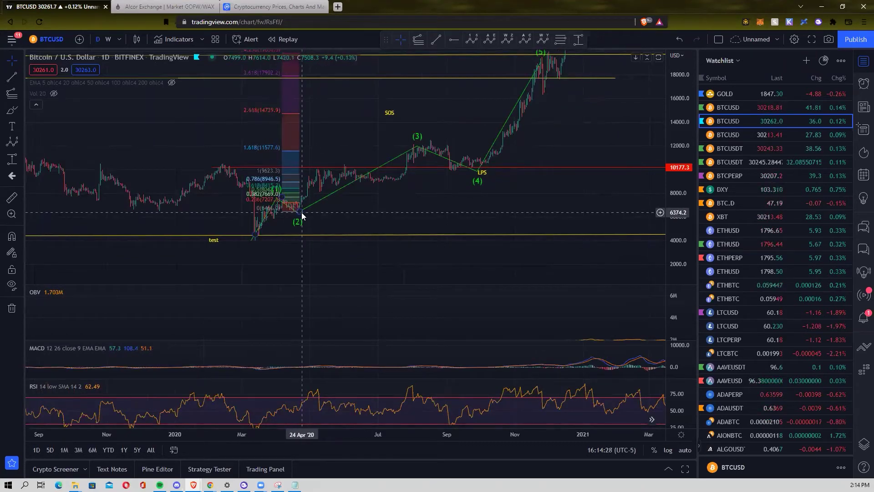
pyautogui.click(116, 41)
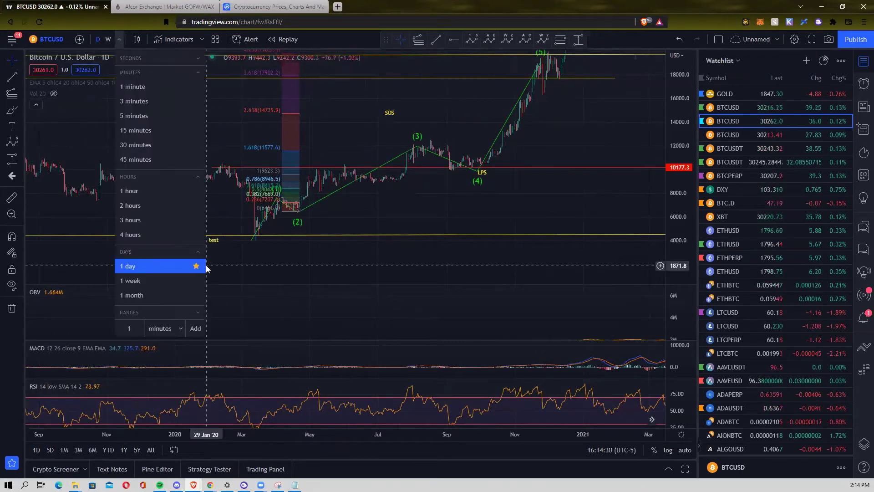
pyautogui.click(137, 189)
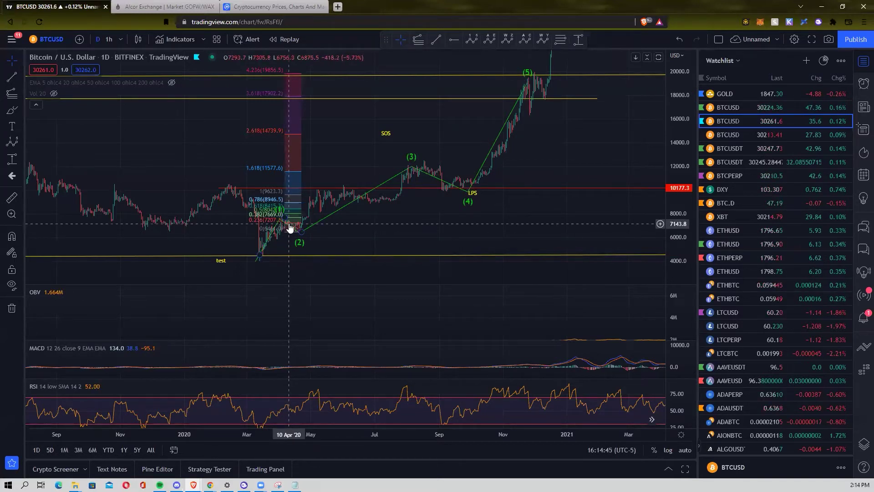
# Step: Open the Bitstamp BTCUSD chart and examine its a–e triangle and the wave count from 2018 to 2022
pyautogui.click(737, 109)
pyautogui.click(743, 132)
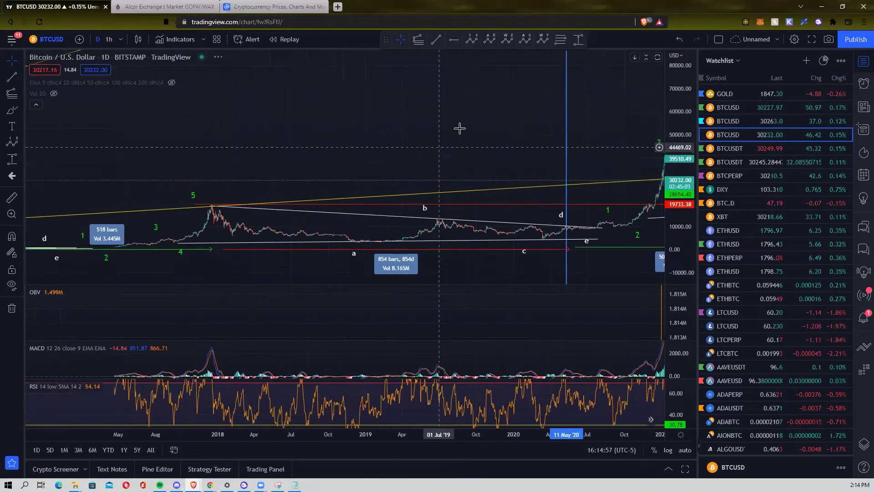
pyautogui.moveTo(685, 229); pyautogui.dragTo(685, 196)
pyautogui.scroll(-2, 505, 160)
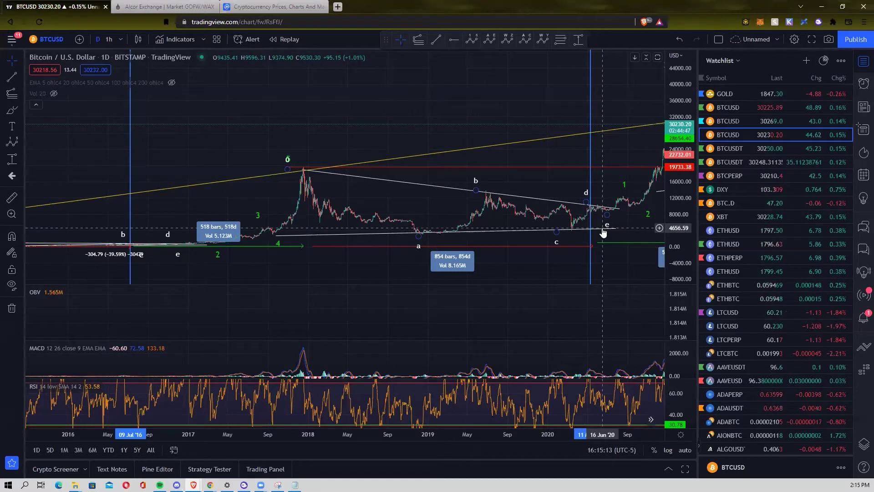
pyautogui.scroll(-2, 478, 208)
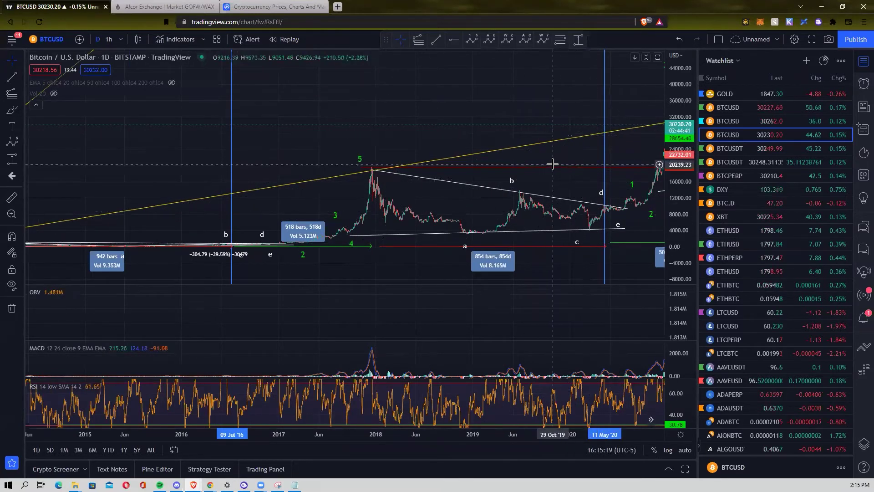
pyautogui.moveTo(553, 164); pyautogui.dragTo(339, 165)
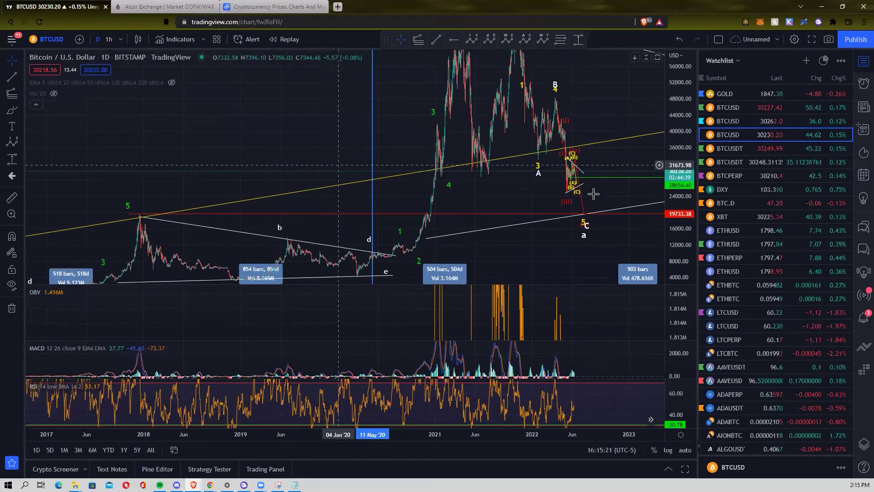
pyautogui.scroll(2, 505, 190)
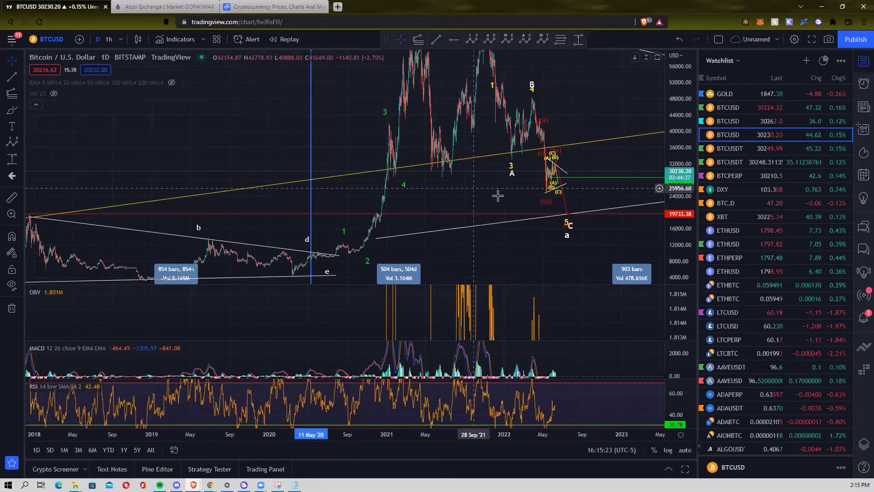
# Step: Return to the Bitfinex BTCUSD chart and examine the 2020 test, SOS and LPS labels against waves (1) to (5) and the Fib levels
pyautogui.click(755, 123)
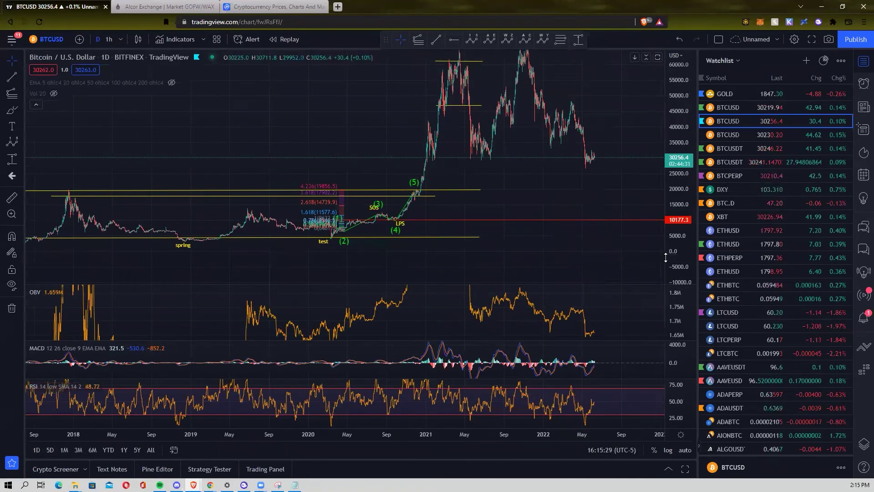
pyautogui.moveTo(664, 258); pyautogui.dragTo(659, 209)
pyautogui.scroll(2, 498, 256)
pyautogui.moveTo(498, 256); pyautogui.dragTo(585, 173)
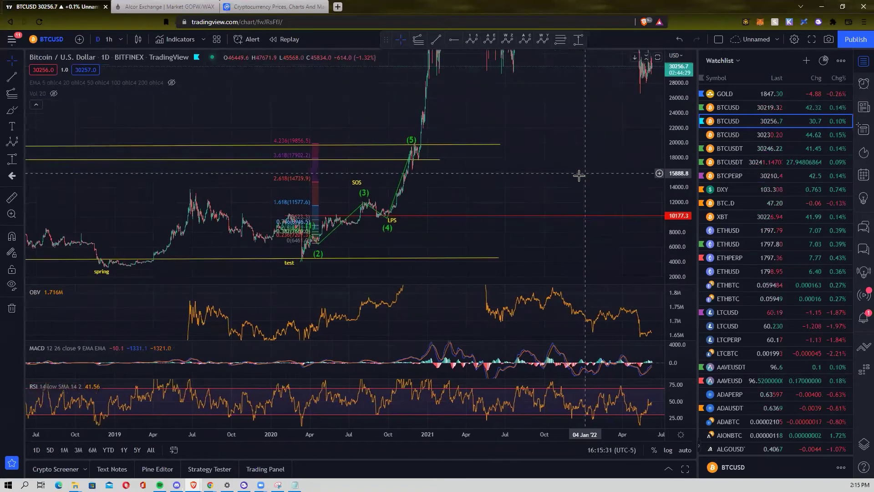
pyautogui.hscroll(-3, 455, 200)
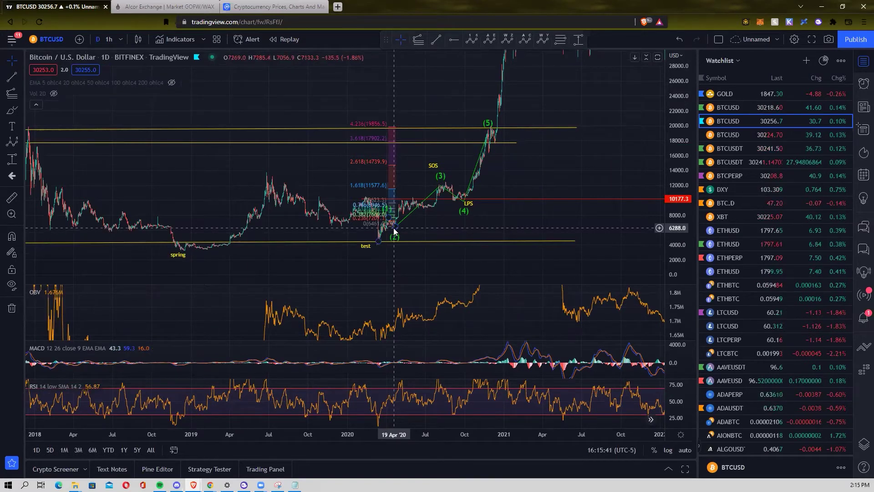
pyautogui.scroll(1, 394, 230)
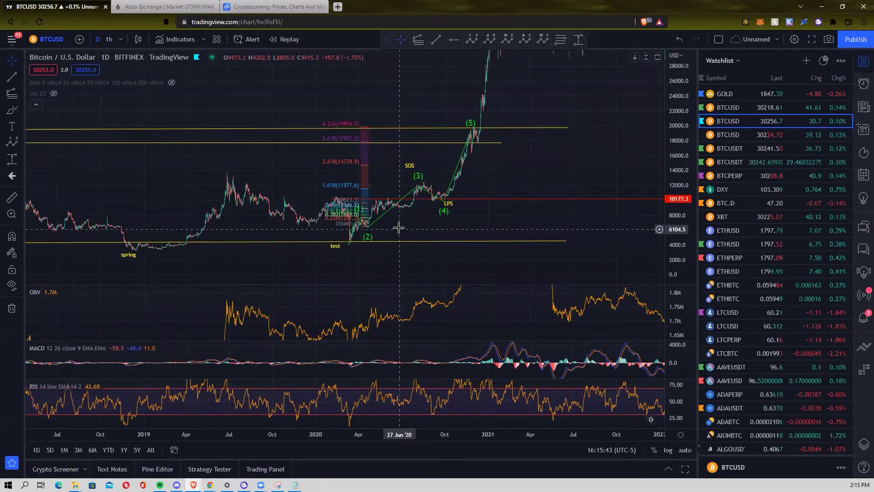
pyautogui.moveTo(681, 238); pyautogui.dragTo(682, 219)
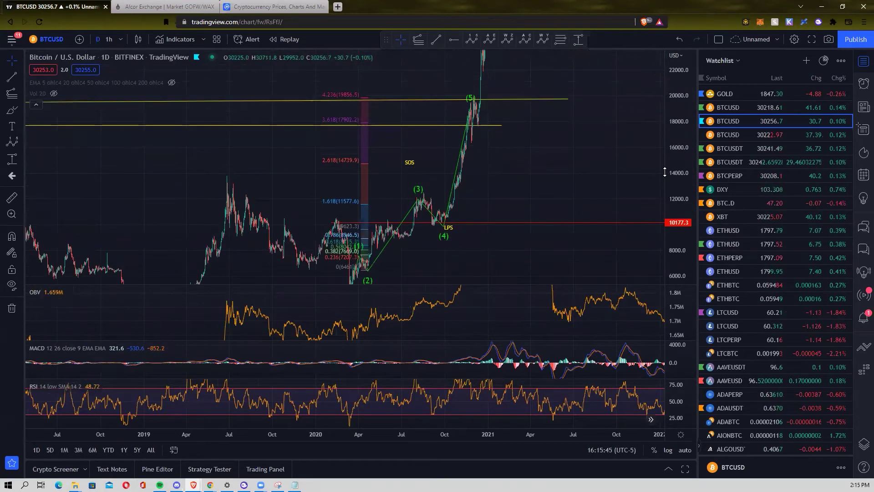
pyautogui.scroll(1, 602, 212)
pyautogui.scroll(1, 450, 191)
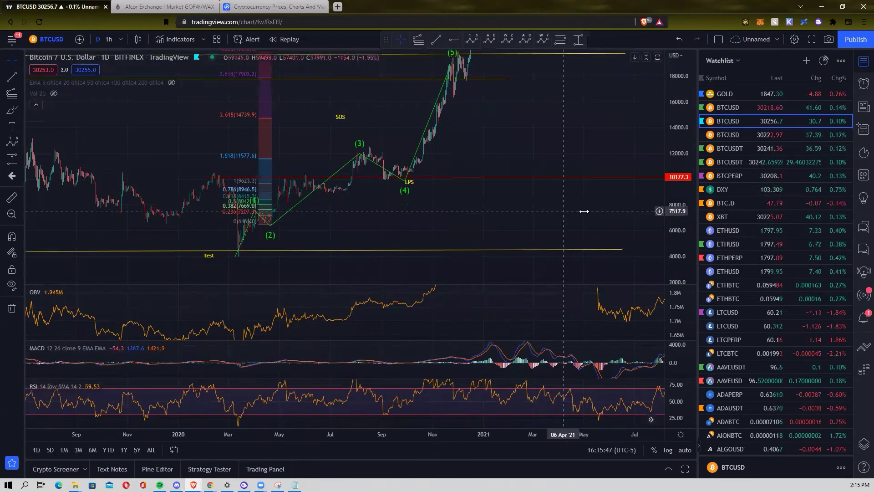
pyautogui.scroll(1, 363, 220)
pyautogui.scroll(1, 202, 234)
pyautogui.moveTo(202, 234); pyautogui.dragTo(346, 224)
# Step: Switch back to the Bitstamp BTCUSD chart and examine the 2018–2020 triangle between the 2017 wave 5 top and the following advance
pyautogui.click(774, 136)
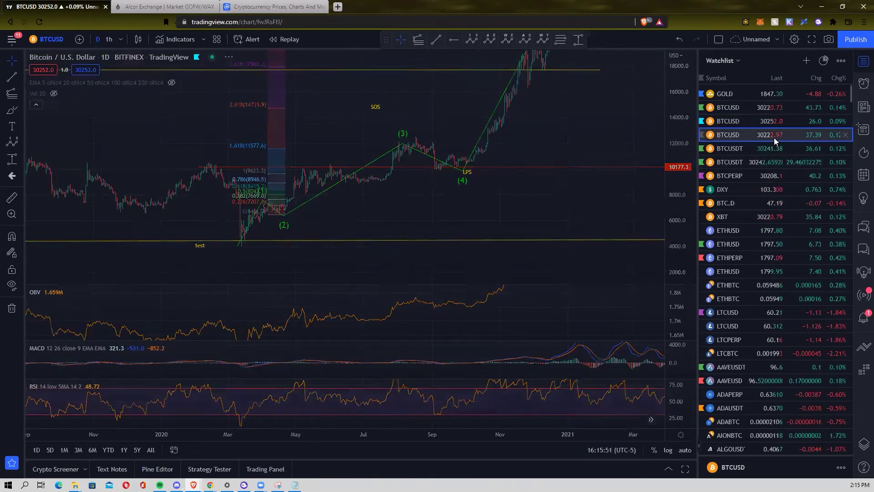
pyautogui.moveTo(686, 112); pyautogui.dragTo(658, 227)
pyautogui.scroll(-3, 363, 244)
pyautogui.scroll(-3, 426, 173)
pyautogui.moveTo(542, 141); pyautogui.dragTo(515, 157)
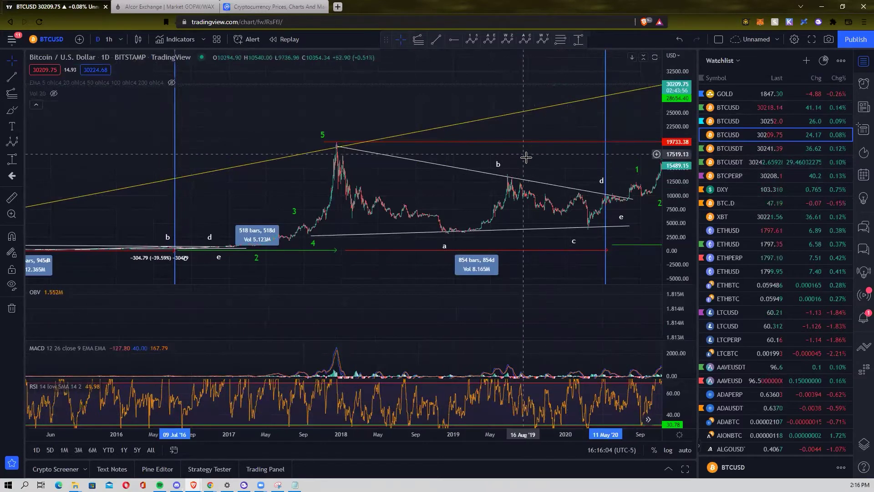
pyautogui.moveTo(527, 156); pyautogui.dragTo(485, 129)
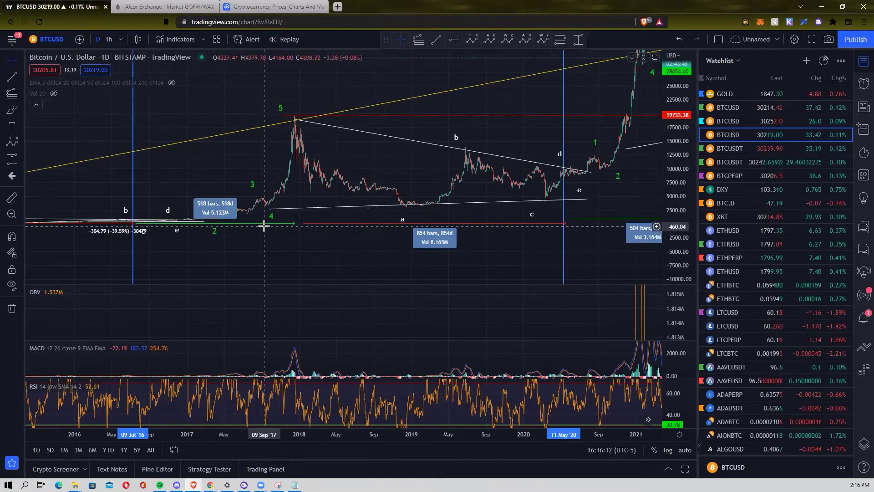
# Step: Show the connecting lines of the 2018–2020 a–e triangle and move points b, c, d and e onto the 2019–2020 price swings
pyautogui.click(408, 213)
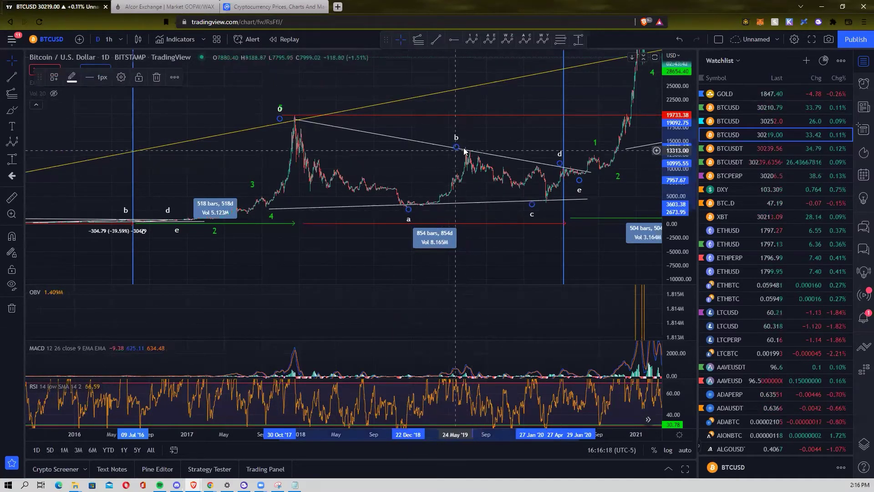
pyautogui.click(121, 77)
pyautogui.press('Escape')
pyautogui.moveTo(532, 205)
pyautogui.mouseDown()
pyautogui.moveTo(549, 213)
pyautogui.moveTo(547, 203)
pyautogui.mouseUp()
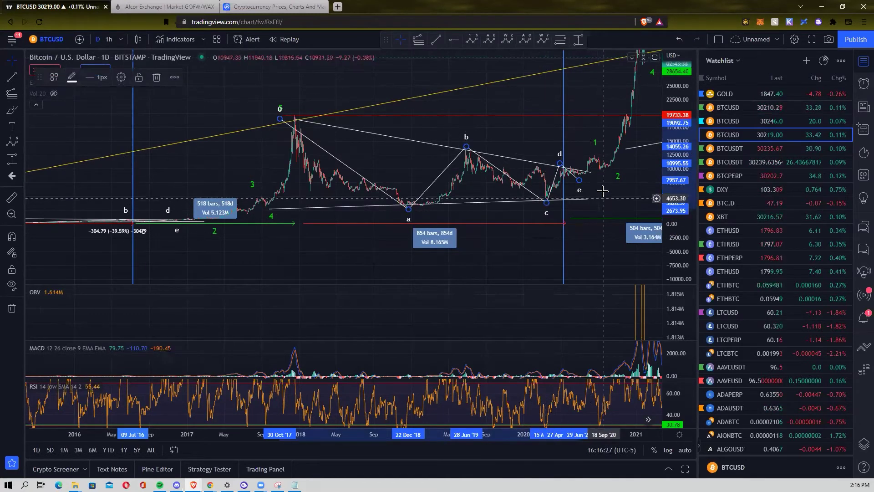
pyautogui.moveTo(560, 164); pyautogui.dragTo(584, 181)
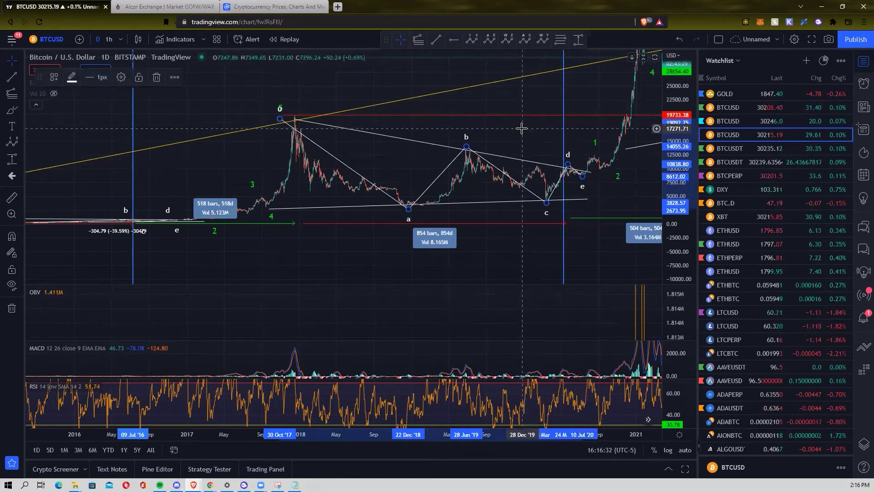
# Step: Examine the a–e triangle's legs against its converging trendlines and the wave 1 and 2 advance that follows it
pyautogui.moveTo(451, 196); pyautogui.dragTo(413, 196)
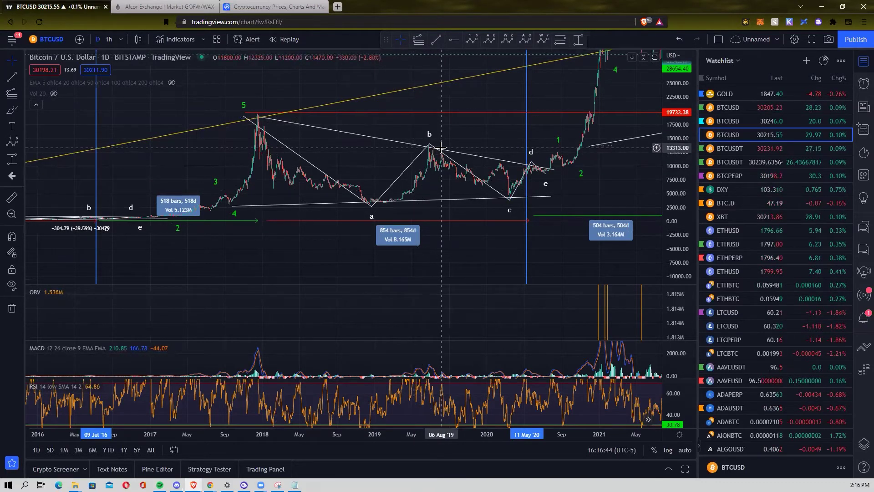
pyautogui.scroll(-1, 396, 228)
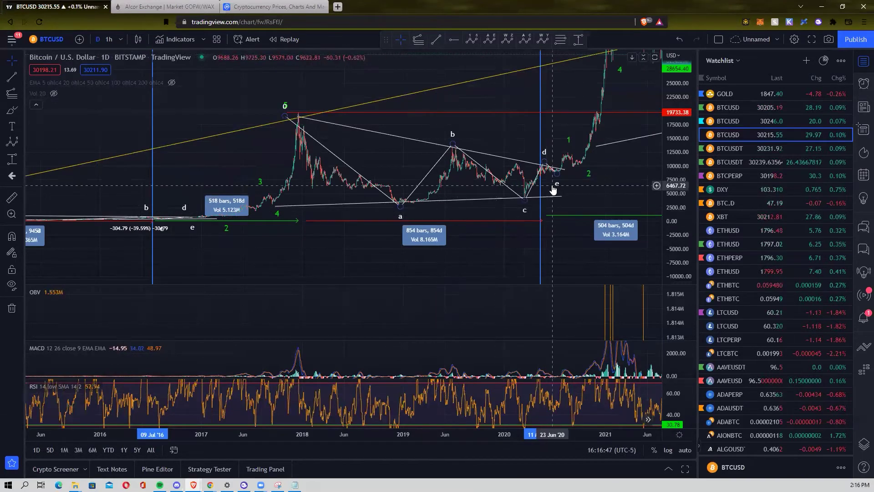
pyautogui.scroll(1, 452, 197)
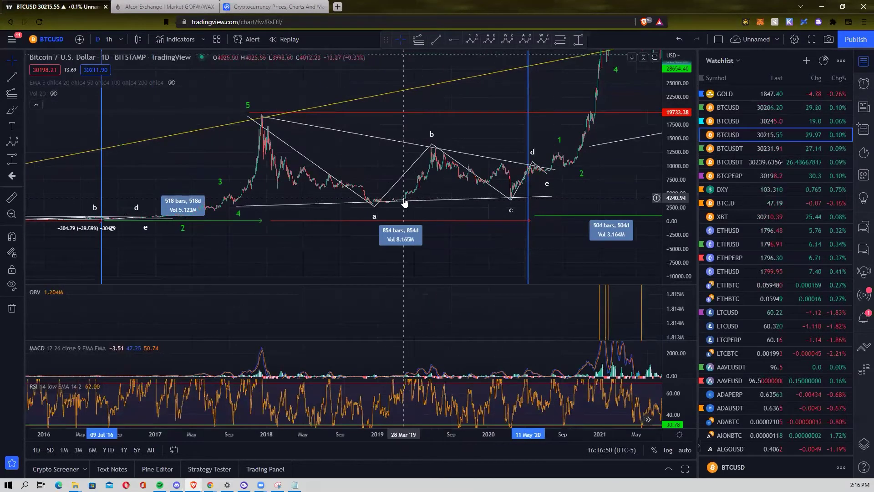
pyautogui.moveTo(669, 175); pyautogui.dragTo(661, 183)
pyautogui.scroll(2, 302, 230)
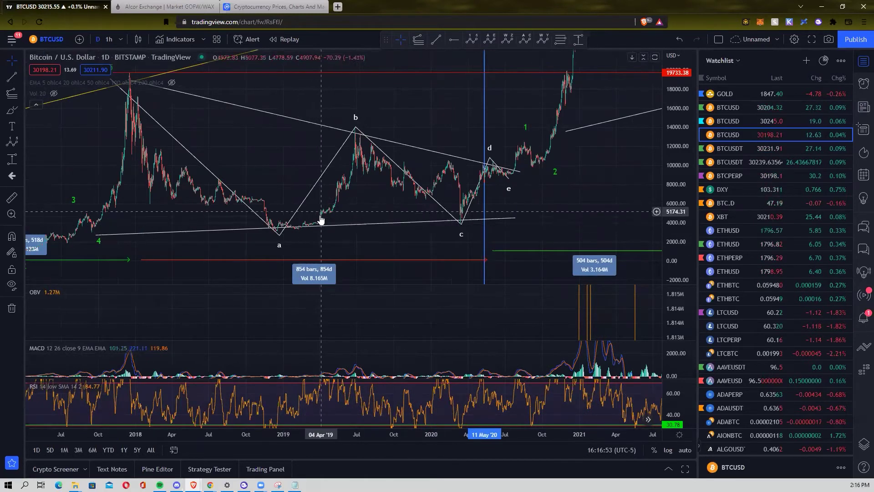
pyautogui.scroll(1, 384, 171)
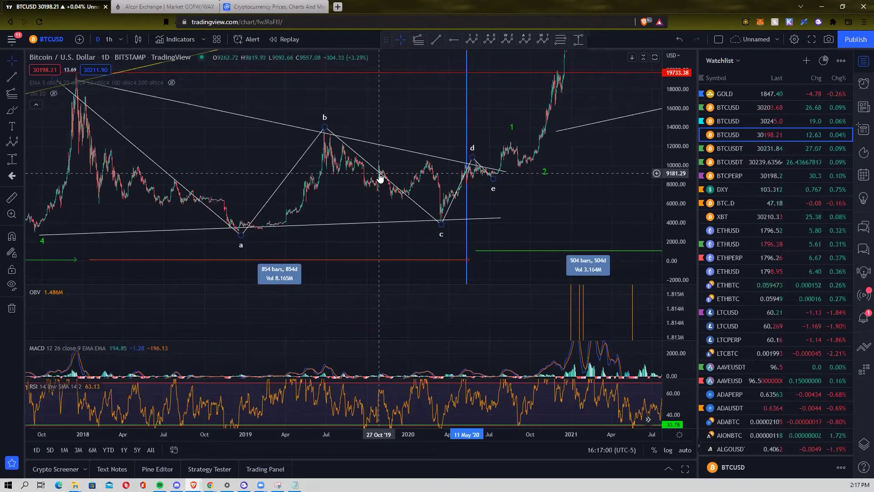
pyautogui.click(381, 175)
pyautogui.scroll(-2, 381, 175)
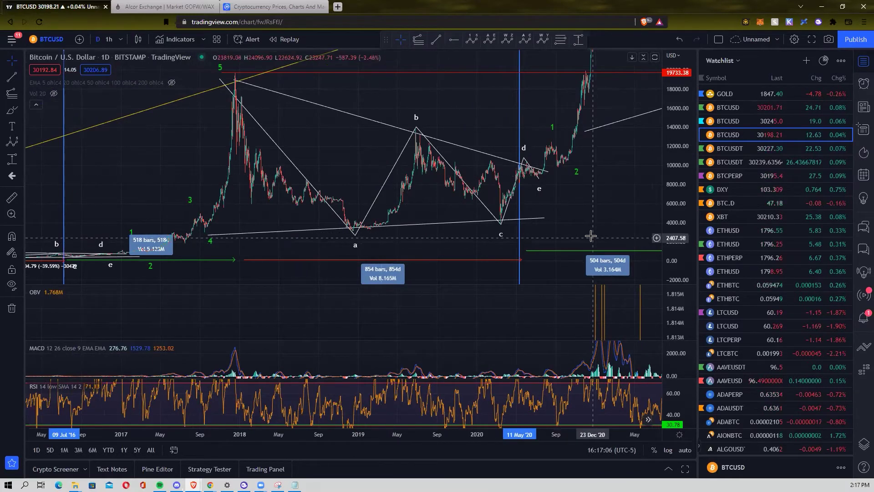
pyautogui.moveTo(672, 158); pyautogui.dragTo(661, 209)
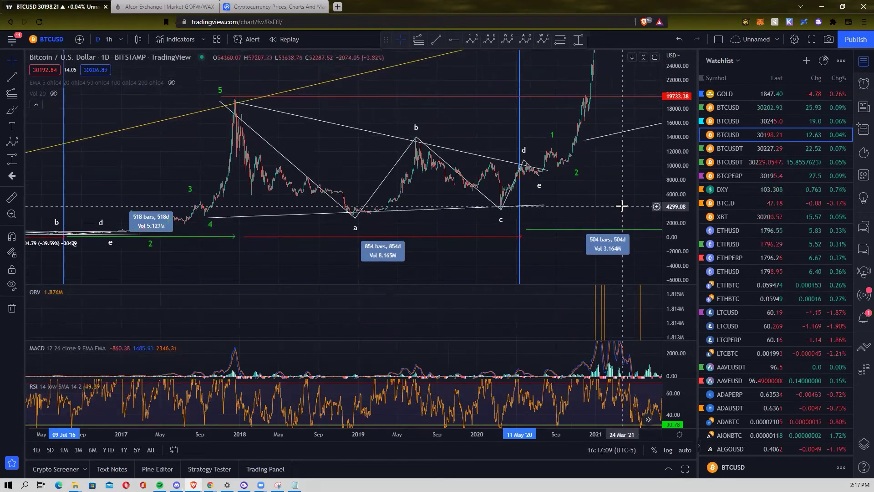
# Step: Align the triangle's starting point with the December 2017 top and point a with the December 2018 low
pyautogui.scroll(2, 621, 203)
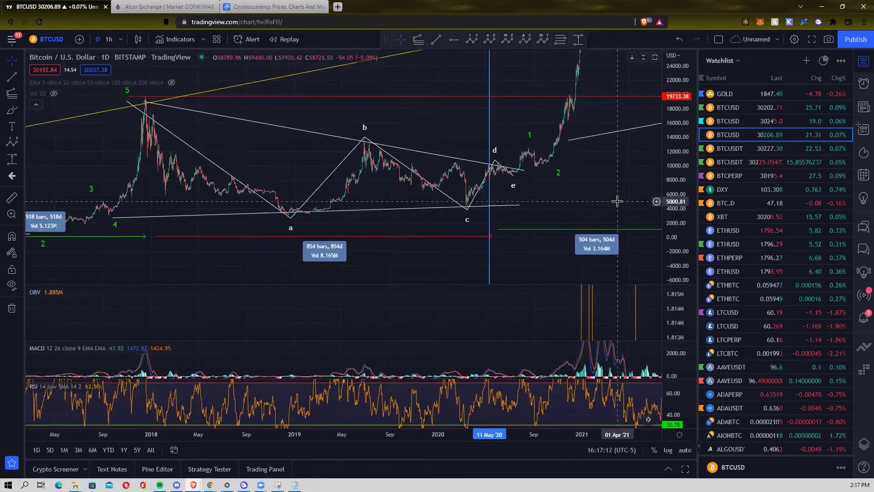
pyautogui.click(288, 215)
pyautogui.moveTo(291, 218); pyautogui.dragTo(290, 214)
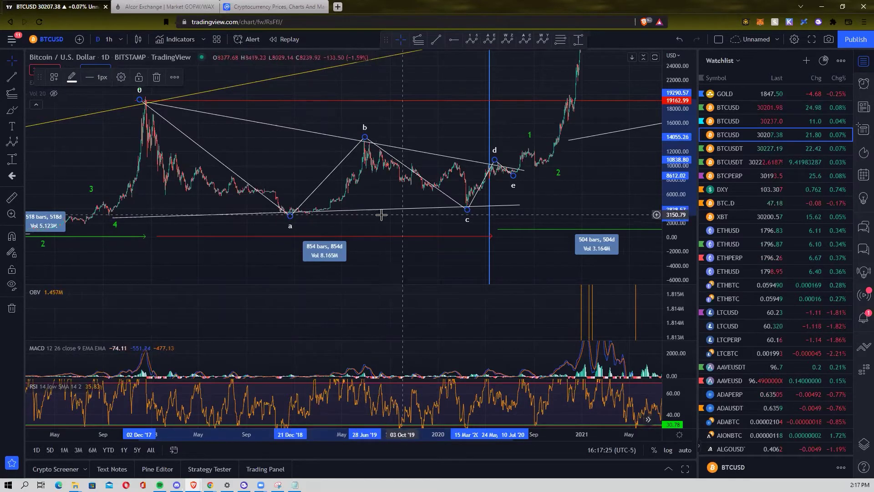
# Step: Examine the triangle's d and e points, the breakout above its upper trendline, and waves 1 and 2 in 2020
pyautogui.scroll(-1, 528, 214)
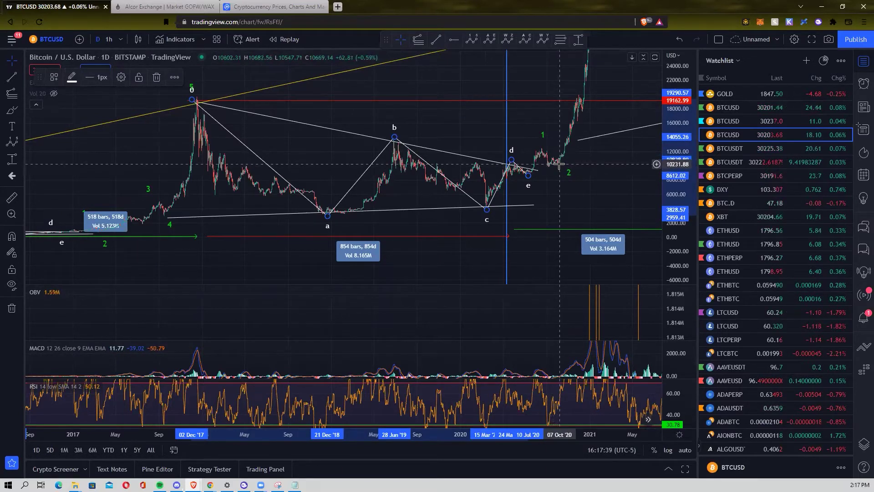
pyautogui.scroll(2, 559, 164)
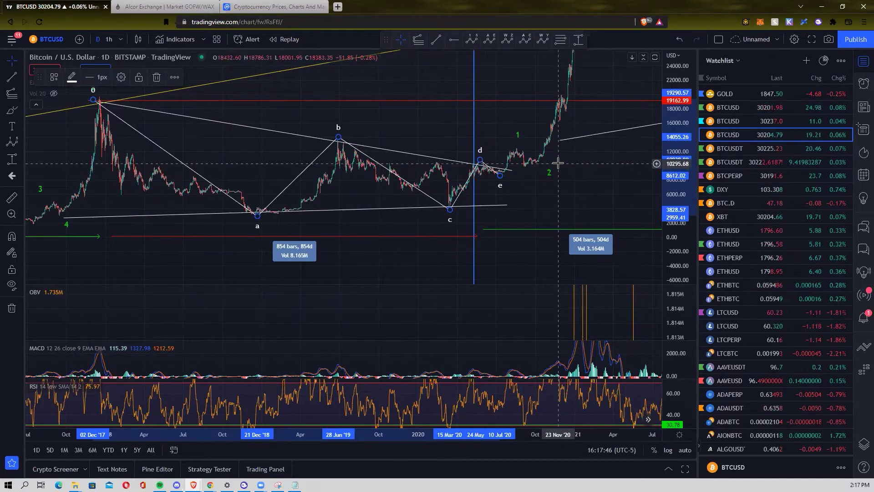
pyautogui.hscroll(5, 559, 163)
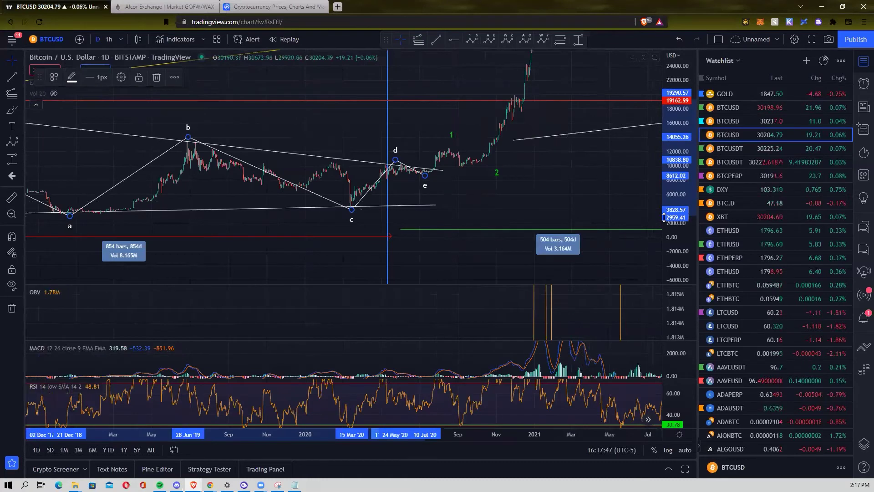
pyautogui.scroll(2, 610, 171)
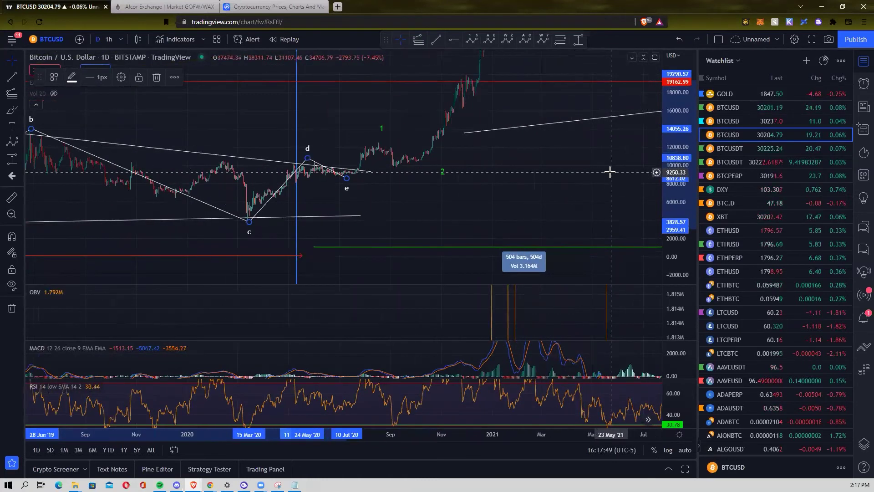
pyautogui.hscroll(-5, 427, 212)
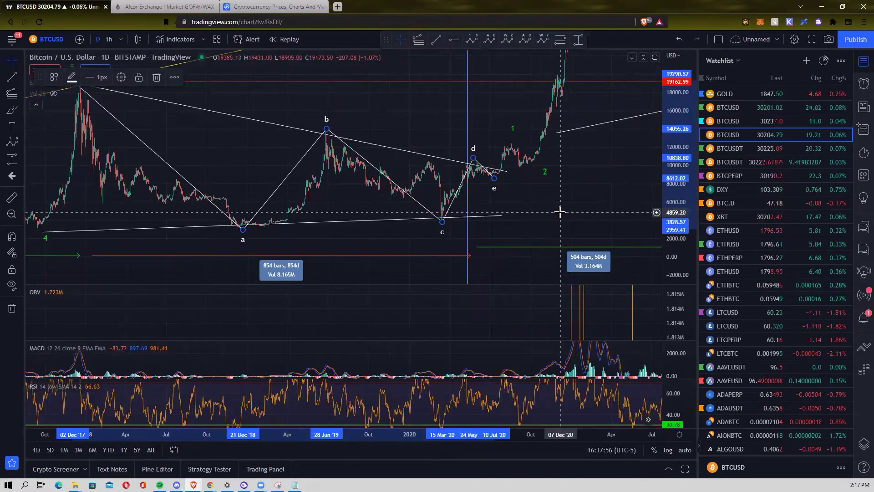
pyautogui.scroll(-1, 560, 212)
pyautogui.scroll(1, 560, 212)
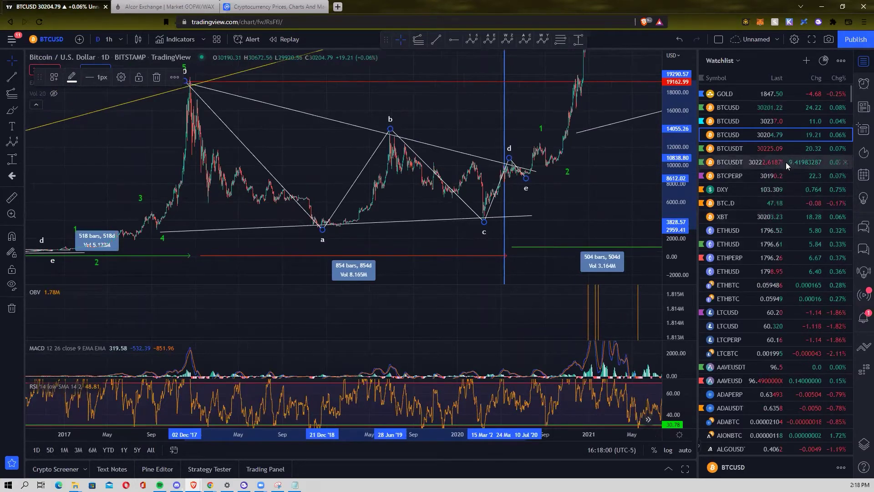
# Step: Switch to the Bitfinex BTCUSD chart, fit its price scale, and delete the Fib extension from the 2020 wave count
pyautogui.click(796, 126)
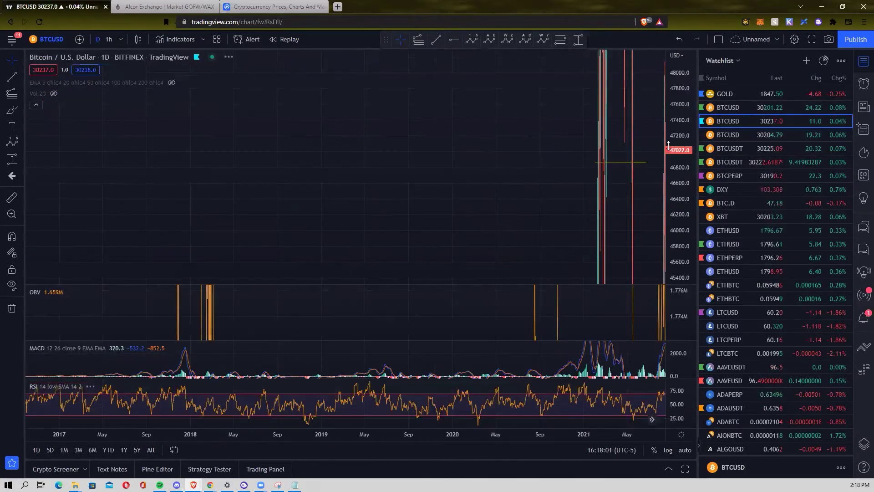
pyautogui.moveTo(669, 167); pyautogui.dragTo(678, 134)
pyautogui.doubleClick(678, 135)
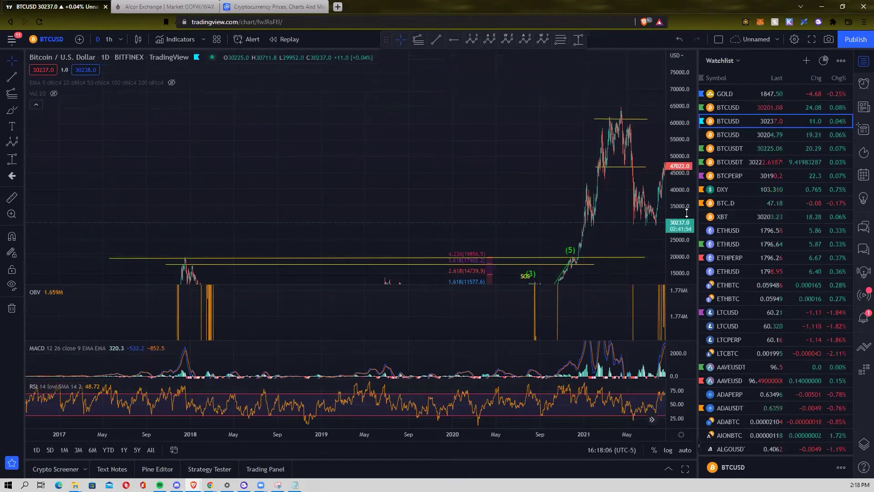
pyautogui.scroll(-2, 564, 181)
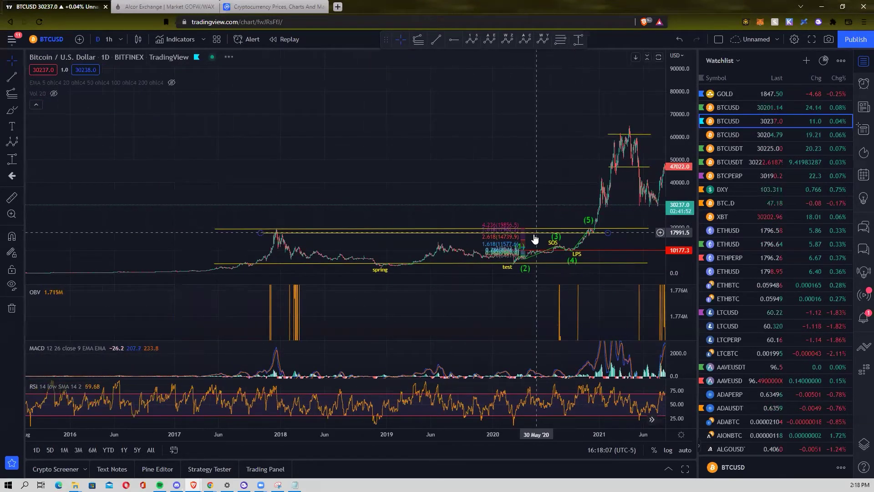
pyautogui.click(522, 230)
pyautogui.click(392, 148)
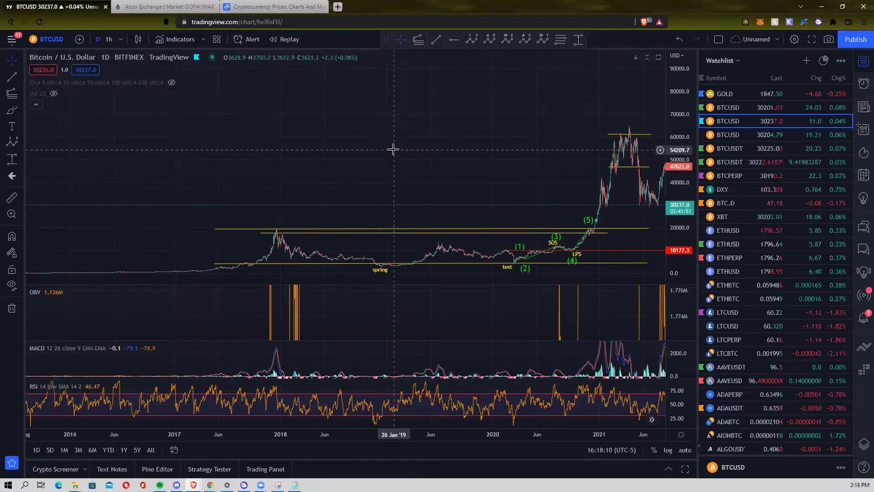
# Step: Examine the 2018–2020 accumulation range with its spring, test, SOS and LPS labels against waves (1) to (5)
pyautogui.moveTo(666, 178); pyautogui.dragTo(666, 196)
pyautogui.moveTo(566, 211); pyautogui.dragTo(560, 121)
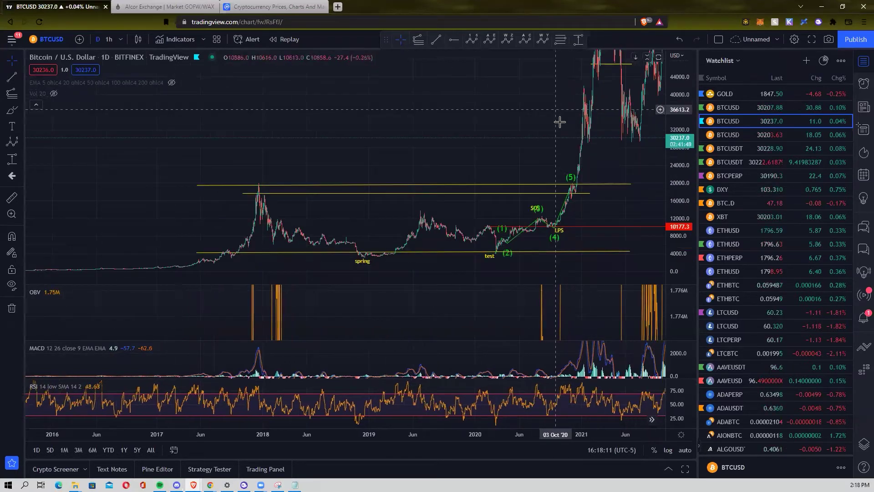
pyautogui.scroll(-1, 485, 148)
pyautogui.moveTo(466, 143); pyautogui.dragTo(420, 144)
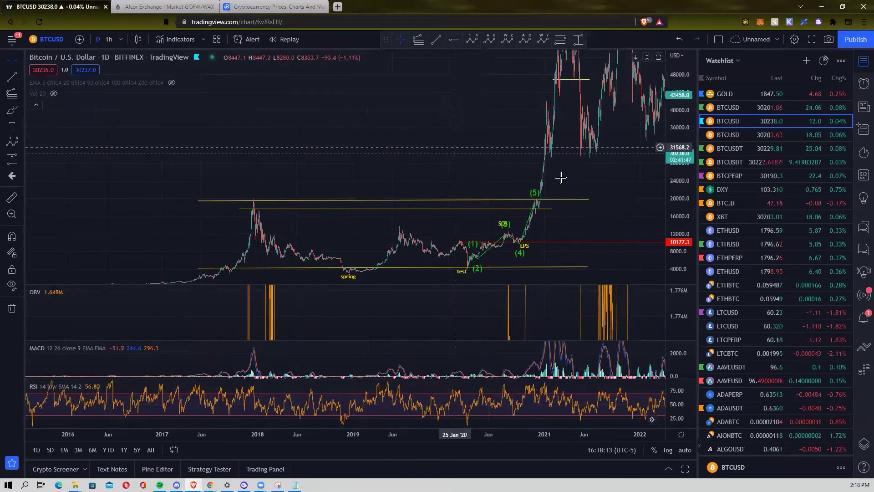
pyautogui.moveTo(676, 177); pyautogui.dragTo(675, 233)
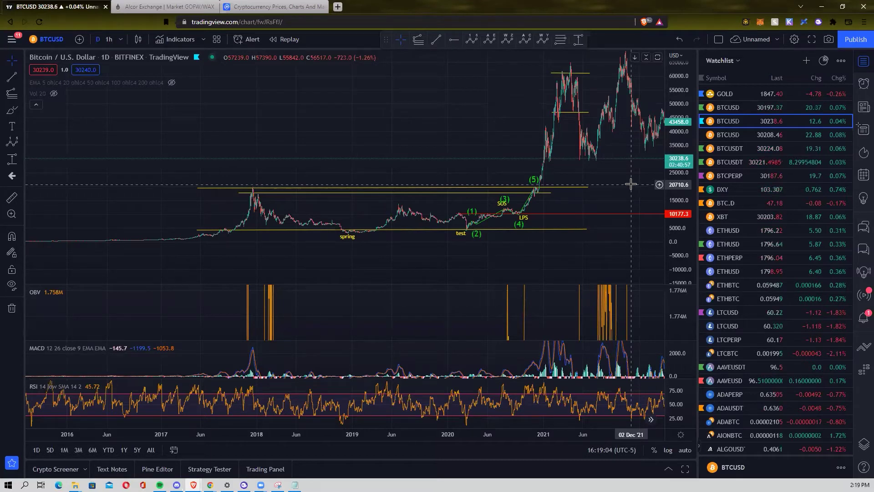
# Step: Return to the Bitstamp BTCUSD chart and set its price scale to logarithmic, bringing the wave count from 2016 to 2022 into view
pyautogui.press('Down')
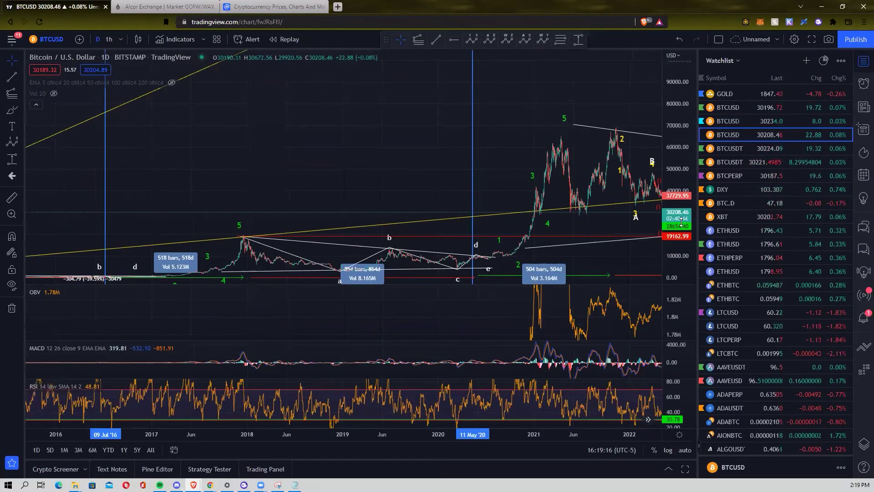
pyautogui.moveTo(504, 144); pyautogui.dragTo(512, 218)
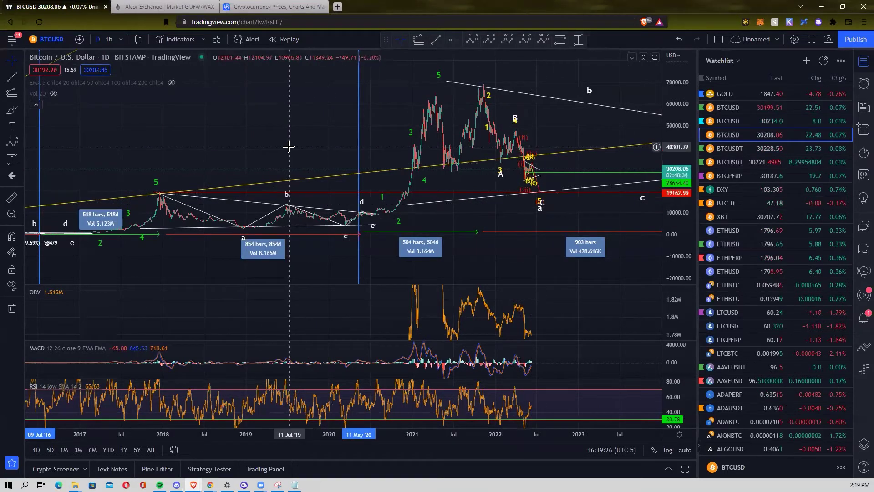
pyautogui.moveTo(254, 127); pyautogui.dragTo(173, 125)
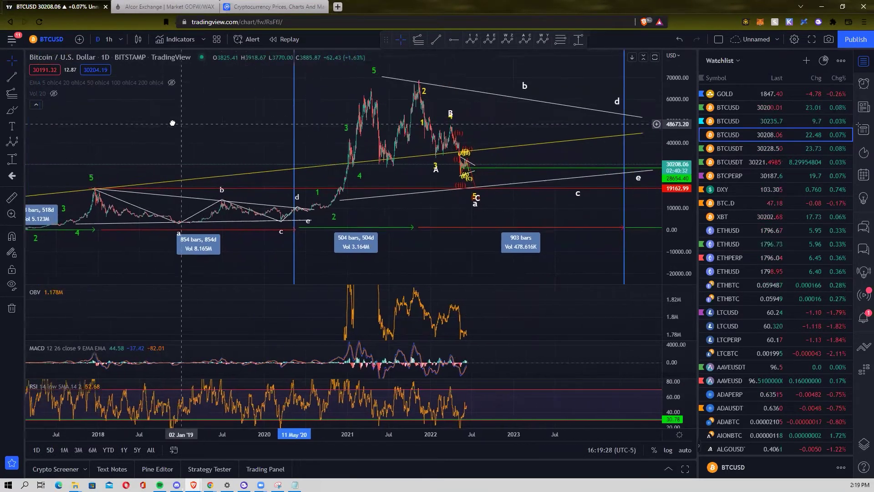
pyautogui.click(668, 450)
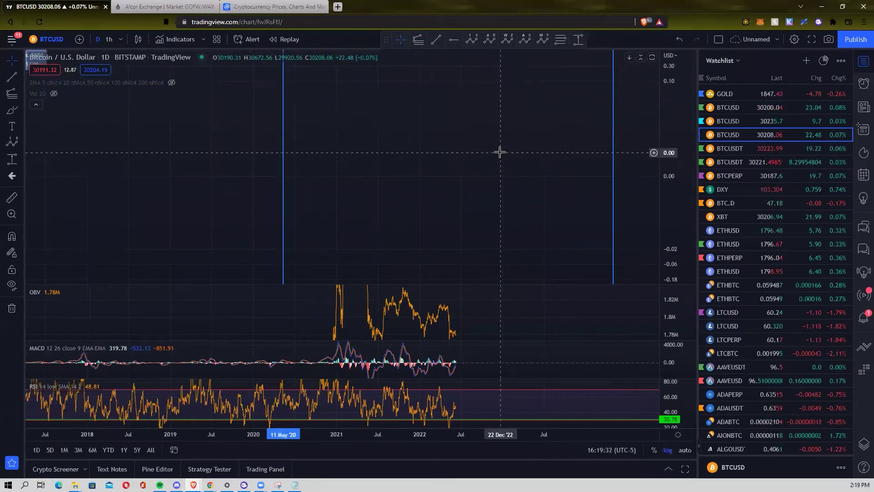
pyautogui.moveTo(499, 150); pyautogui.dragTo(569, 215)
pyautogui.moveTo(638, 173); pyautogui.dragTo(611, 229)
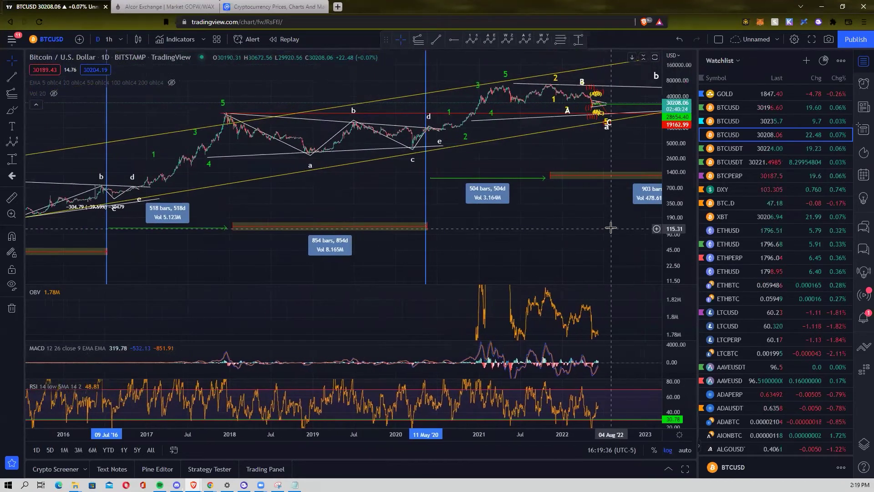
# Step: Compare the 2014–2016 a–e triangle and its preceding five waves with the 2018–2020 triangle inside the rising channel
pyautogui.moveTo(343, 223); pyautogui.dragTo(413, 203)
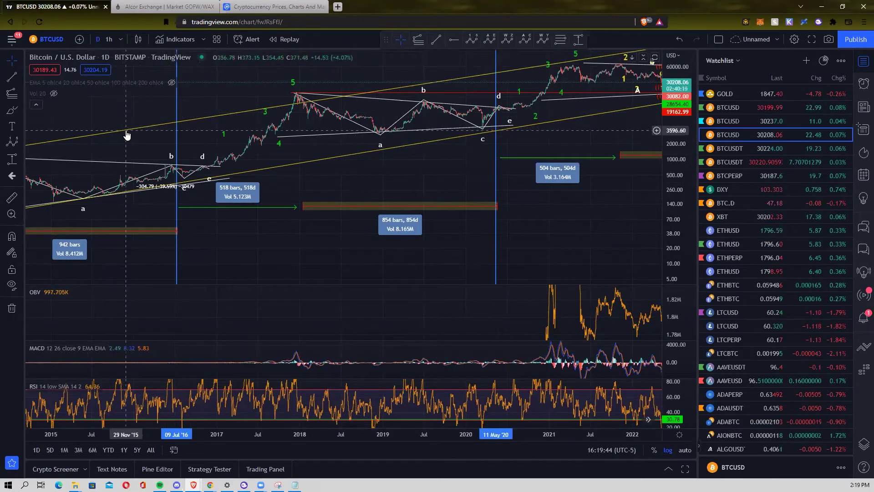
pyautogui.moveTo(152, 112); pyautogui.dragTo(455, 110)
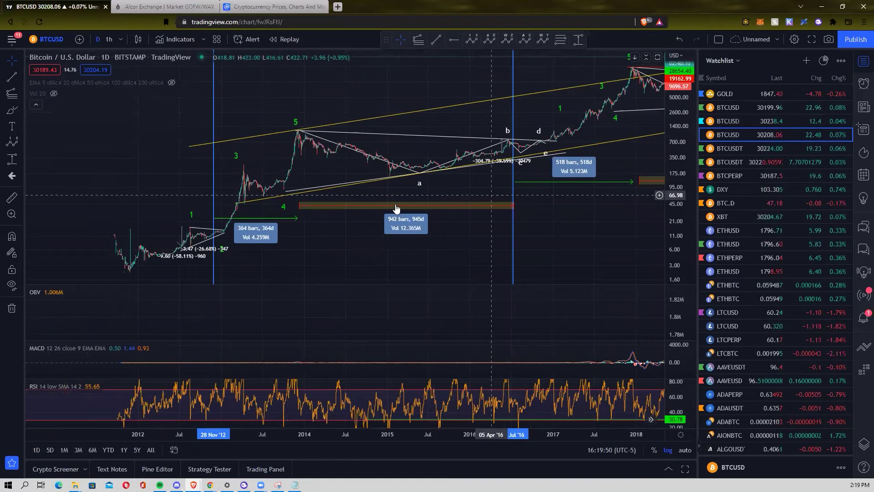
pyautogui.click(20, 140)
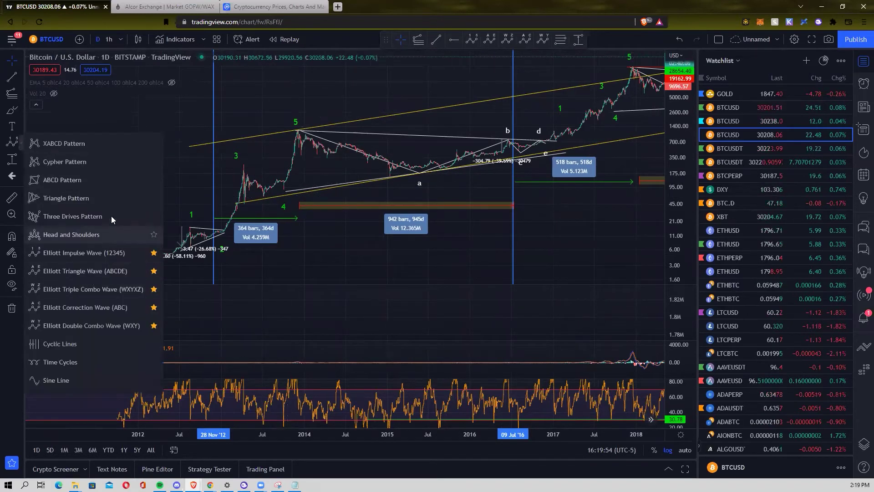
pyautogui.click(122, 121)
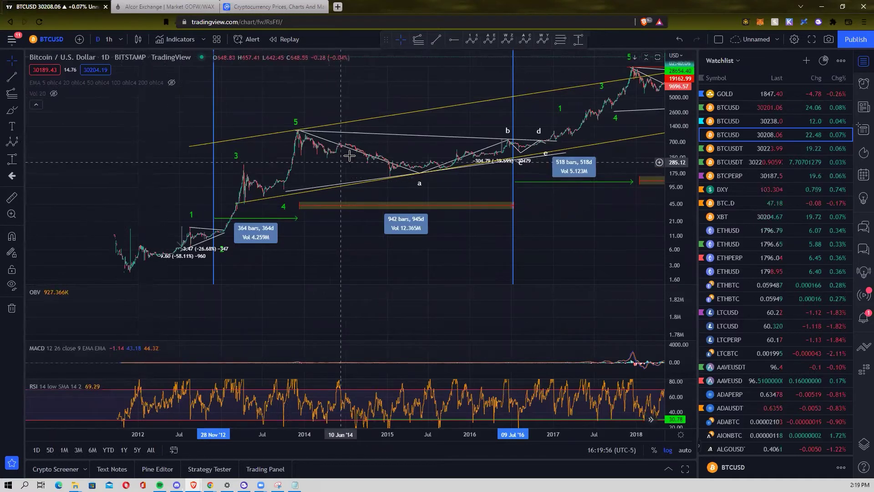
pyautogui.hscroll(5, 577, 189)
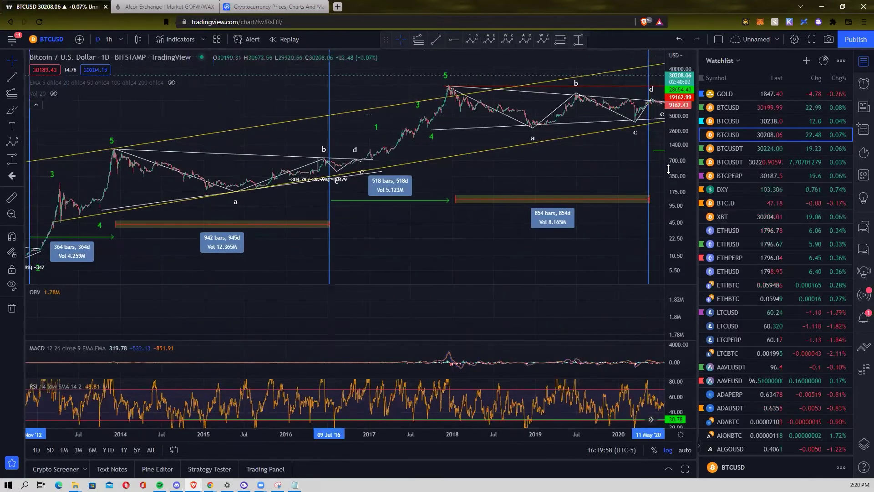
# Step: Compare the 2014–2016 and 2018–2020 a–e triangles with the green five-wave advances that follow them inside the rising channel
pyautogui.hscroll(5, 595, 182)
pyautogui.moveTo(596, 233); pyautogui.dragTo(529, 209)
pyautogui.hscroll(5, 524, 210)
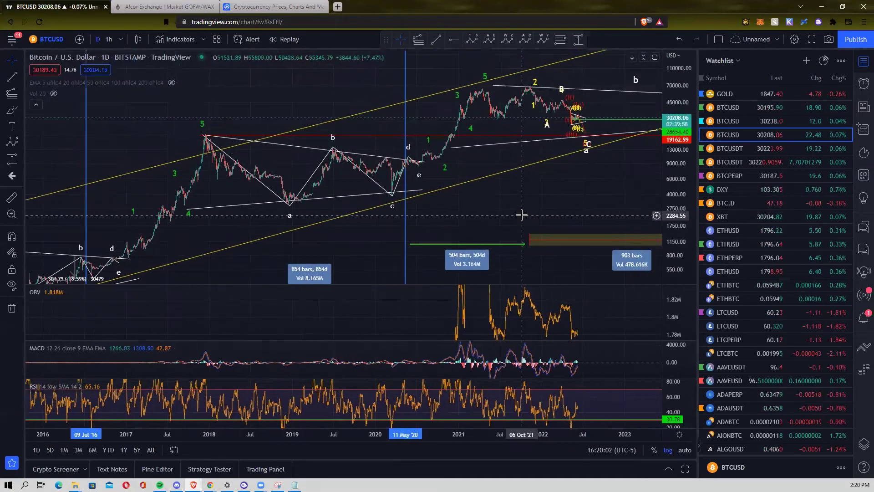
pyautogui.moveTo(286, 257); pyautogui.dragTo(408, 224)
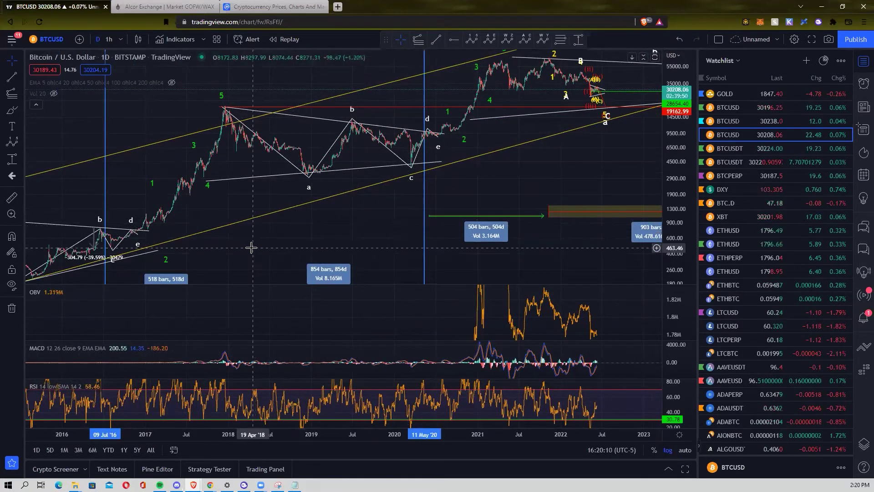
pyautogui.moveTo(212, 262); pyautogui.dragTo(408, 195)
pyautogui.hscroll(-3, 400, 207)
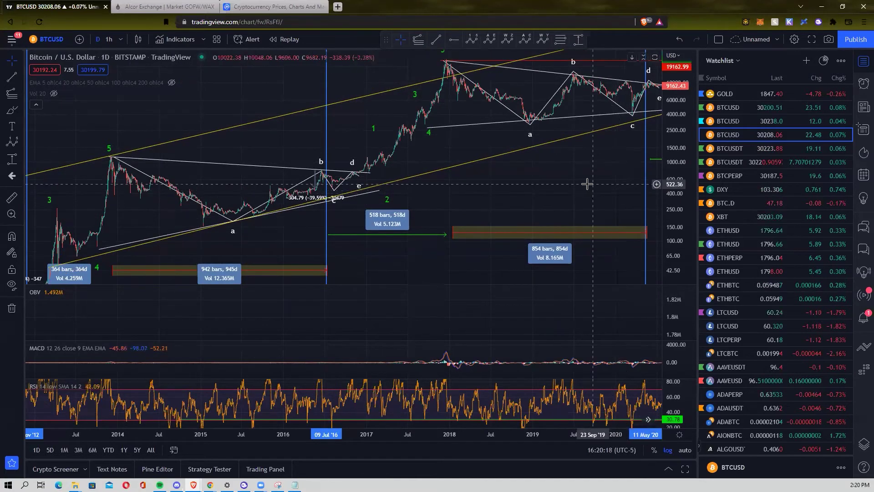
pyautogui.hscroll(-3, 587, 182)
pyautogui.moveTo(416, 199)
pyautogui.mouseDown()
pyautogui.moveTo(418, 174)
pyautogui.moveTo(405, 158)
pyautogui.mouseUp()
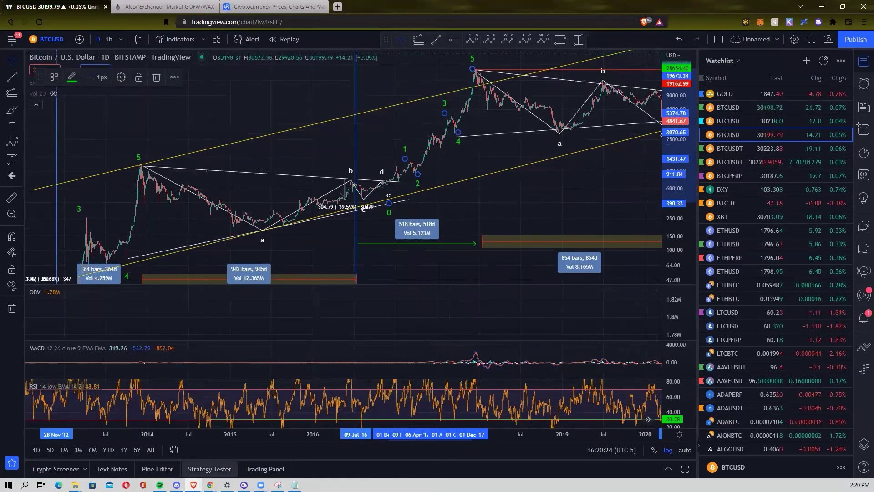
# Step: Switch to the Elliott Wave slide deck in Google Slides
pyautogui.moveTo(210, 485)
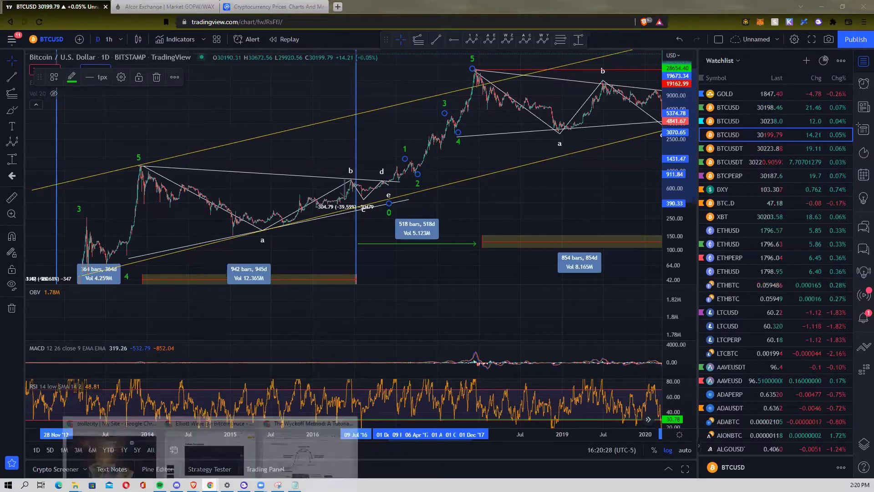
pyautogui.click(207, 450)
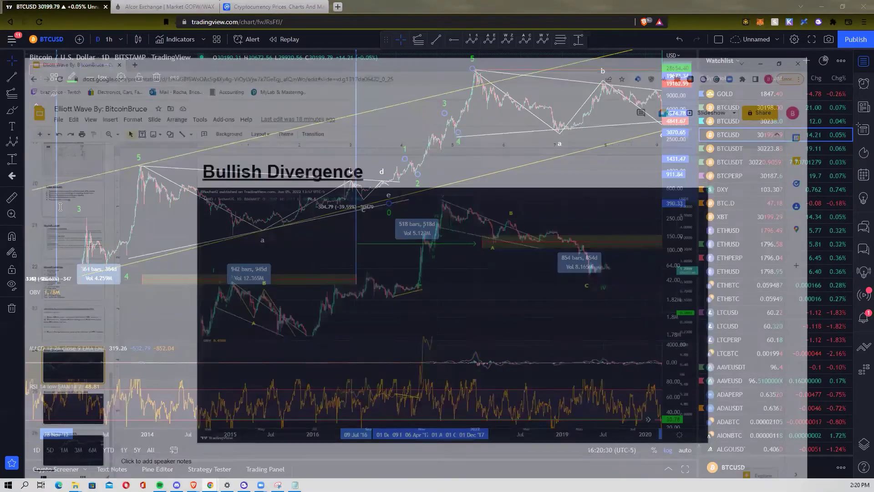
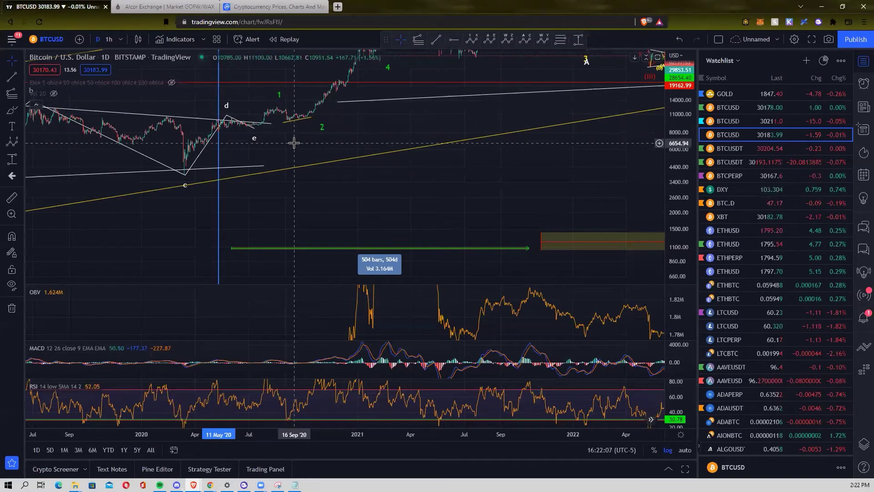
# Step: On the Bitstamp BTCUSD chart, place a red horizontal ray at about 10270 from the early May 2020 high near wave d
pyautogui.scroll(-1, 294, 143)
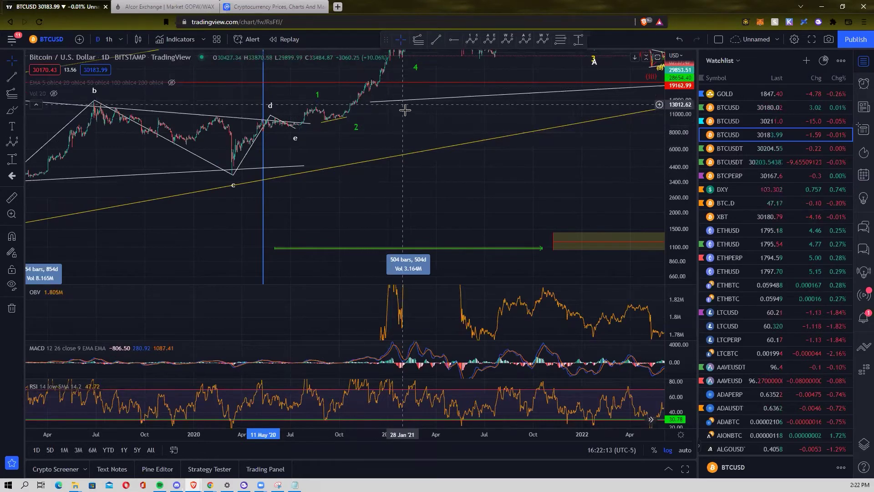
pyautogui.moveTo(404, 111); pyautogui.dragTo(401, 155)
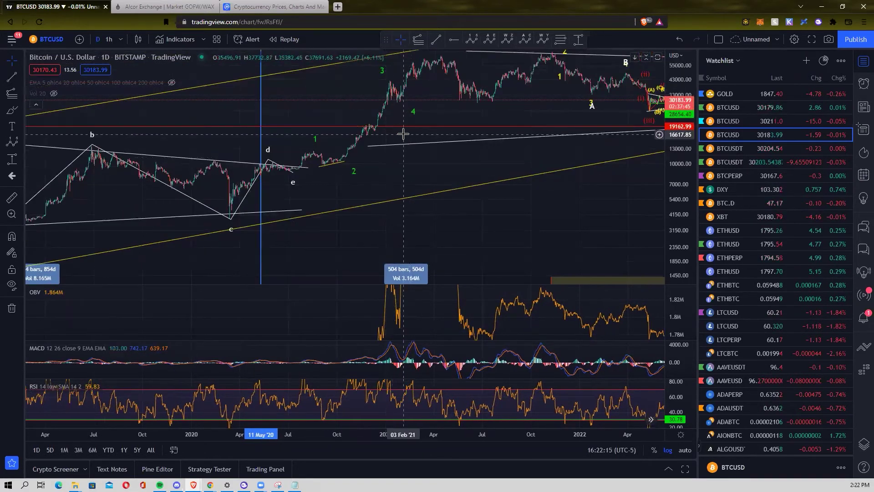
pyautogui.scroll(1, 403, 133)
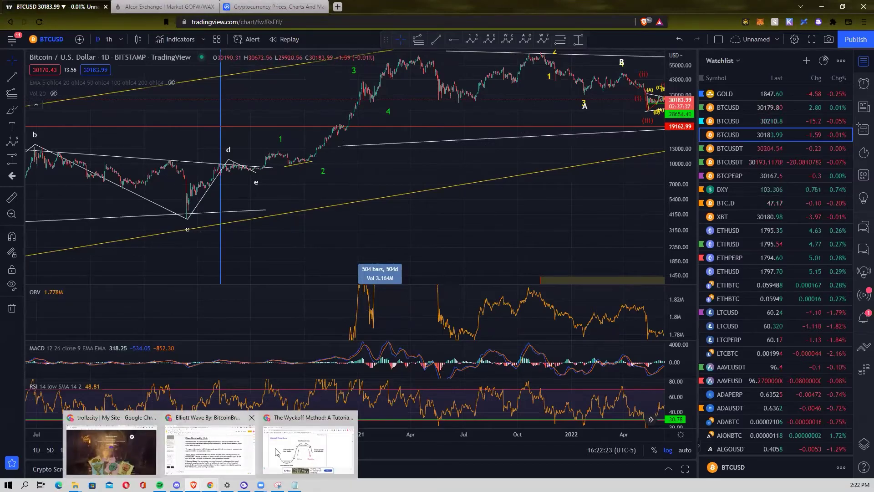
pyautogui.hotkey('alt', 'Tab')
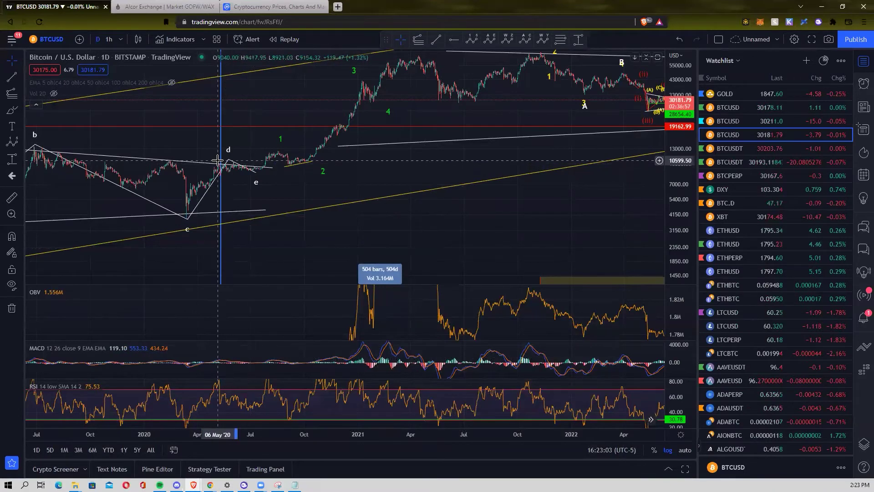
pyautogui.click(219, 166)
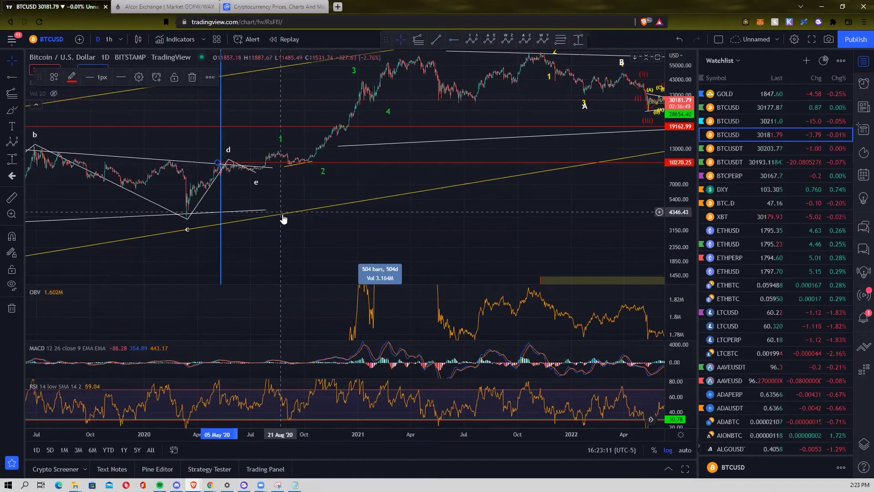
# Step: Shift the short yellow trendline under the September 2020 lows slightly so it sits closer to the wave 2 candles
pyautogui.moveTo(678, 196); pyautogui.dragTo(679, 132)
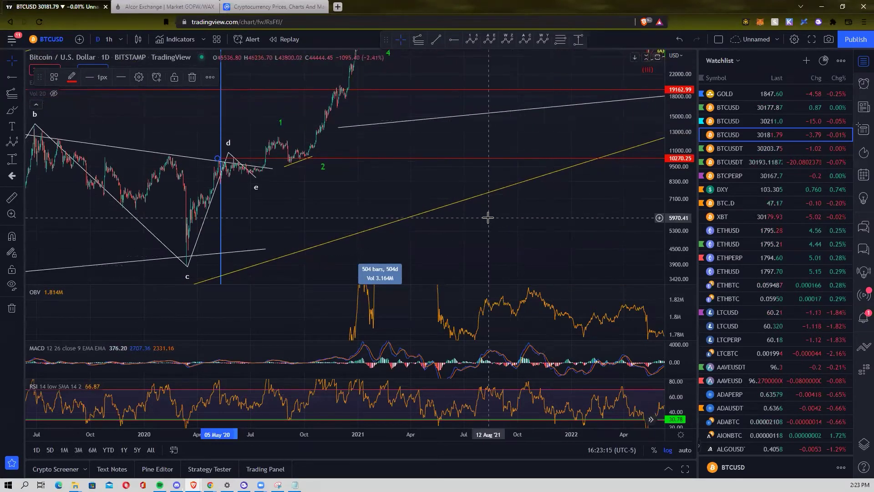
pyautogui.moveTo(355, 211); pyautogui.dragTo(363, 213)
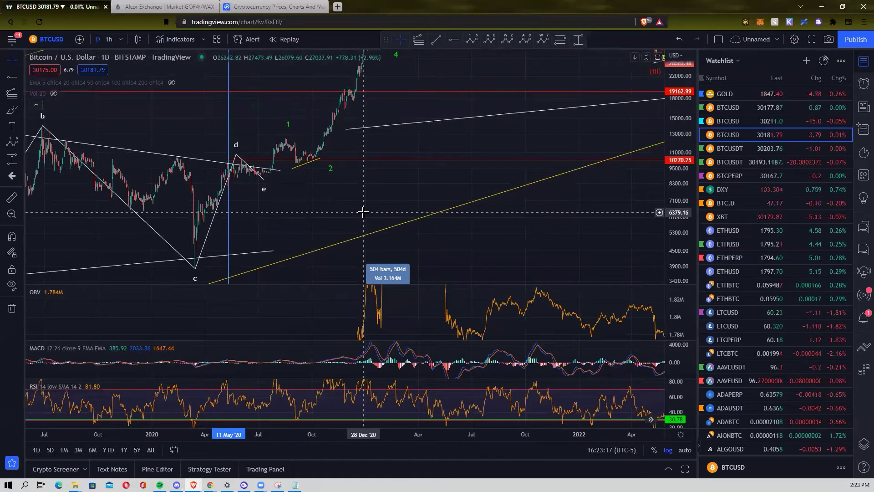
pyautogui.click(303, 163)
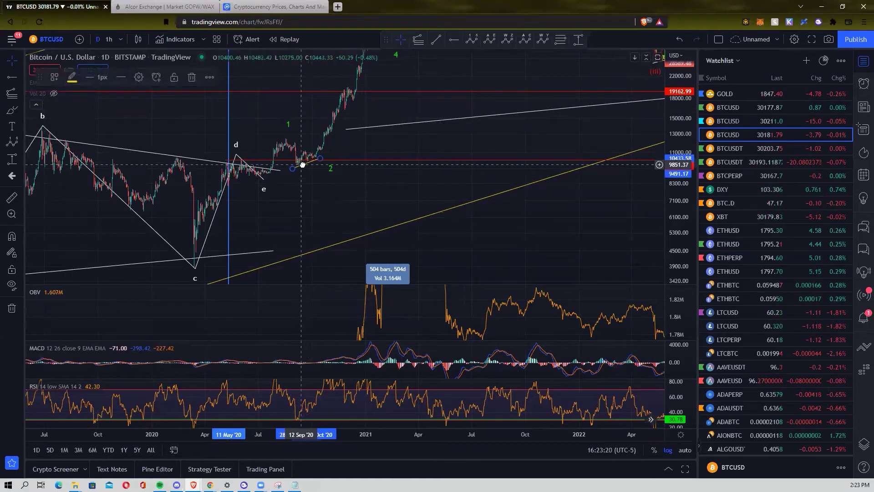
pyautogui.click(316, 183)
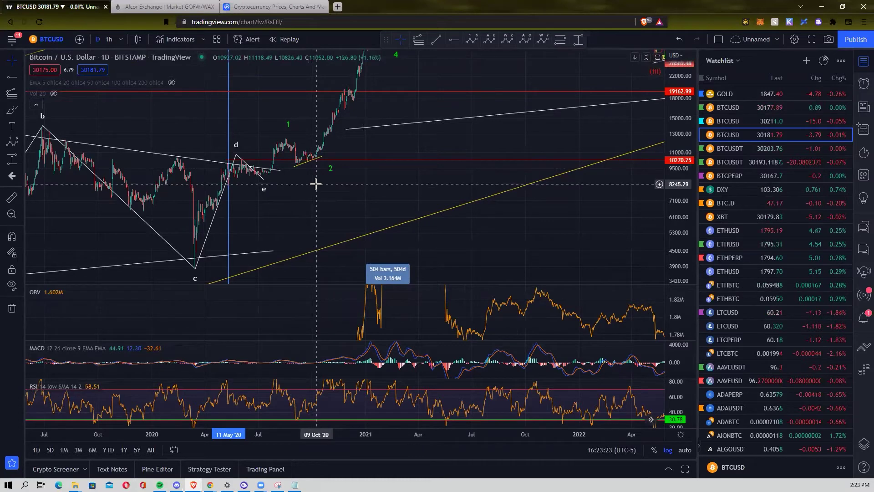
# Step: Examine the wave 1 breakout from the triangle and the wave 2 pullback against the 10270.25 ray and yellow support line
pyautogui.scroll(1, 316, 182)
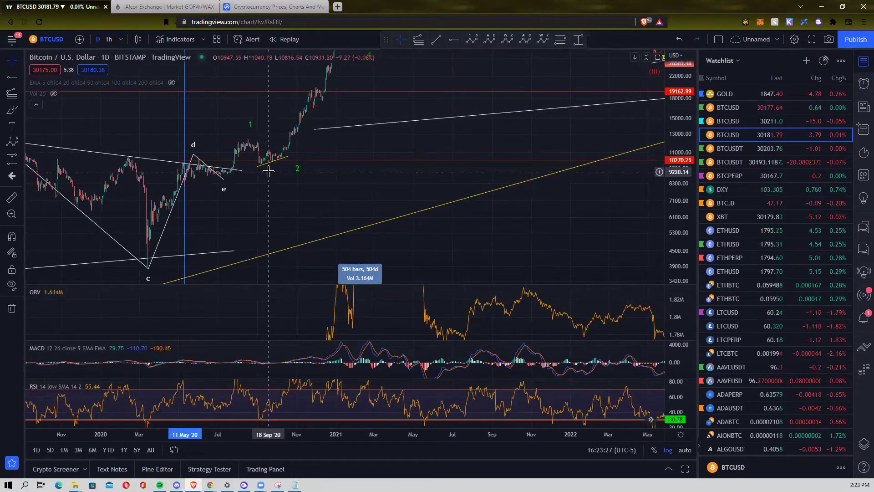
pyautogui.scroll(1, 269, 171)
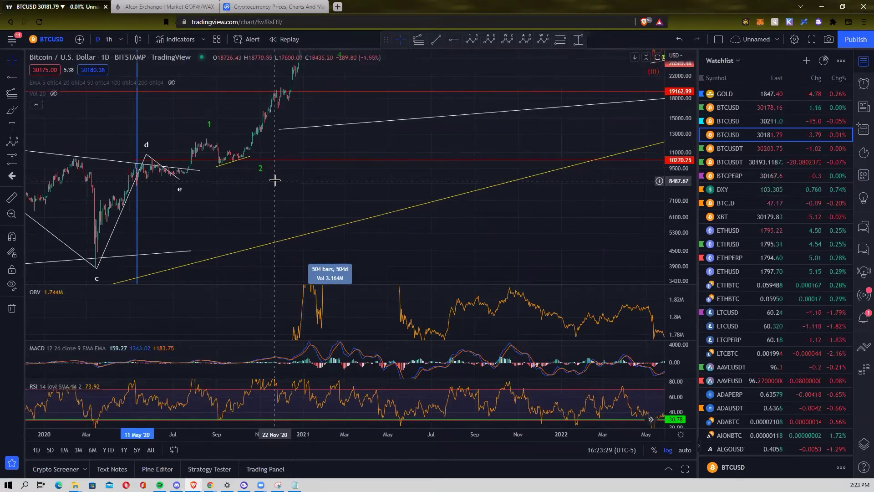
pyautogui.scroll(1, 262, 187)
pyautogui.scroll(-1, 283, 188)
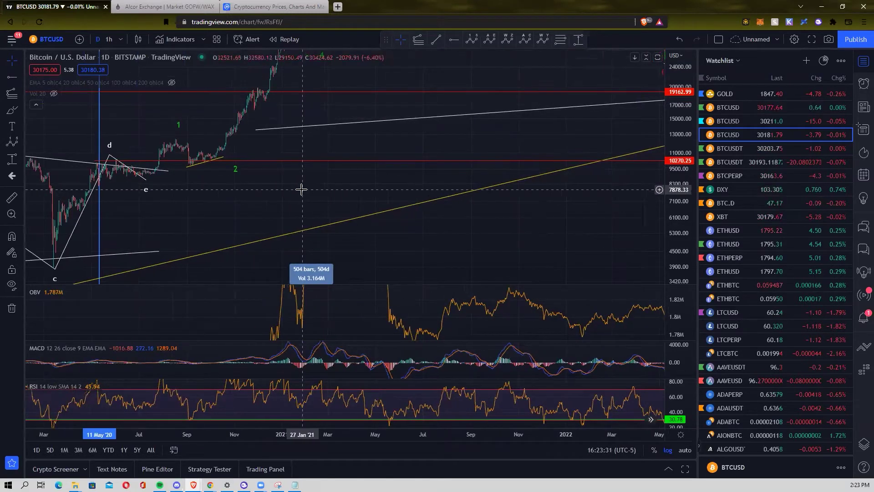
pyautogui.scroll(-1, 301, 189)
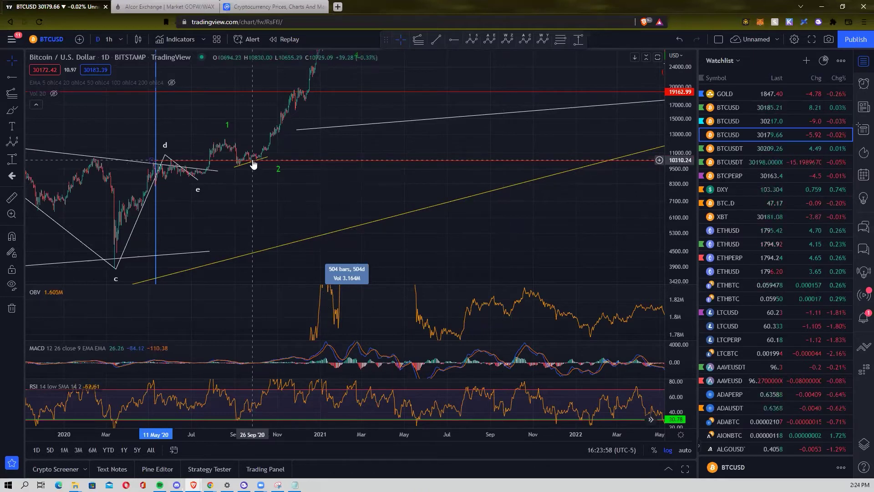
pyautogui.scroll(1, 251, 163)
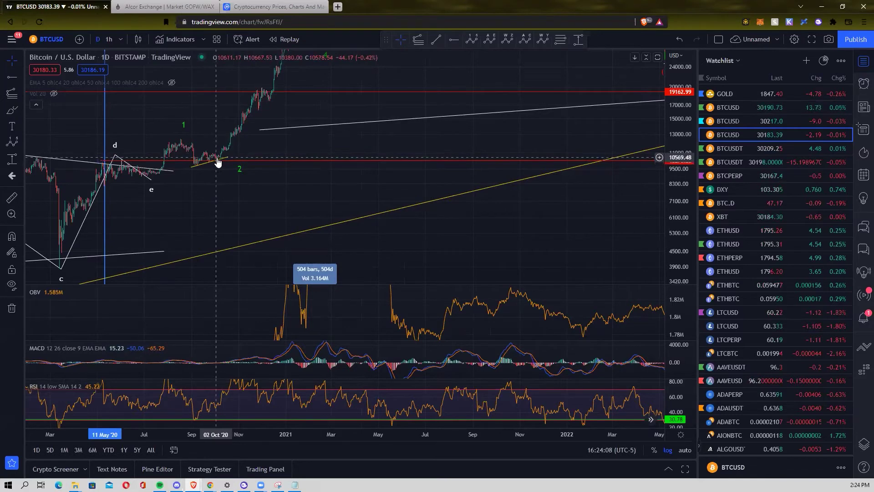
pyautogui.hscroll(3, 222, 182)
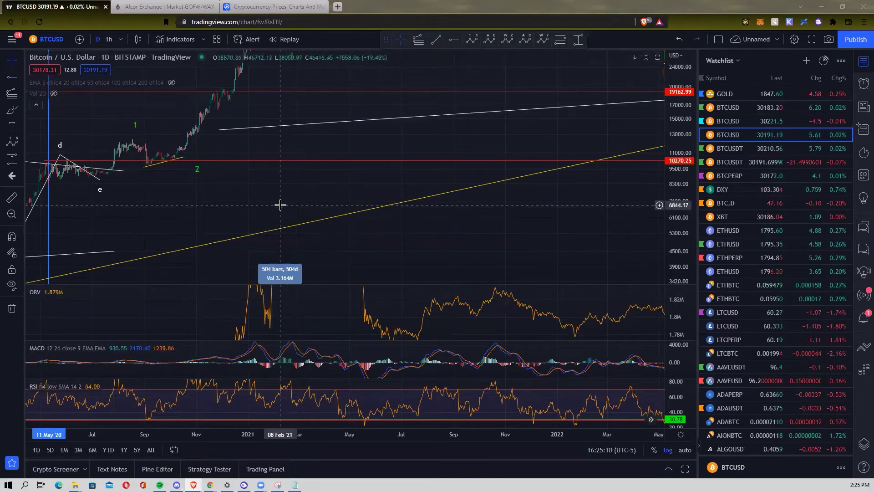
pyautogui.scroll(2, 269, 204)
pyautogui.scroll(-1, 261, 204)
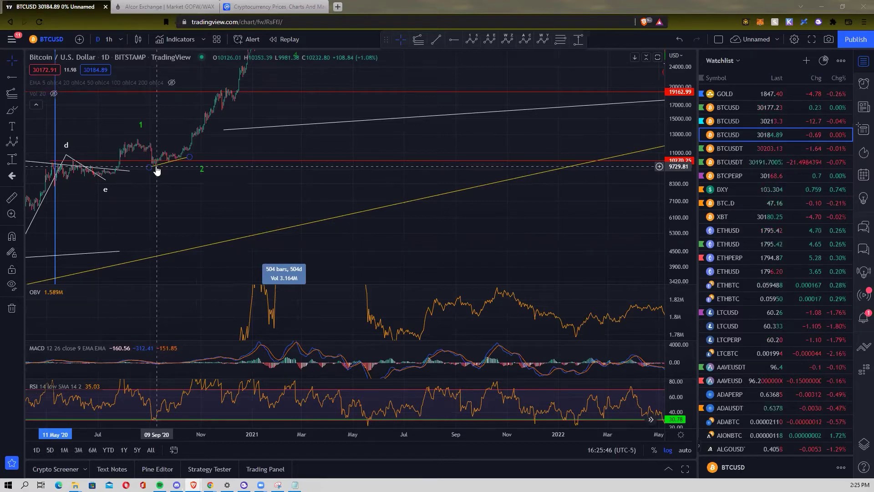
pyautogui.scroll(-1, 156, 177)
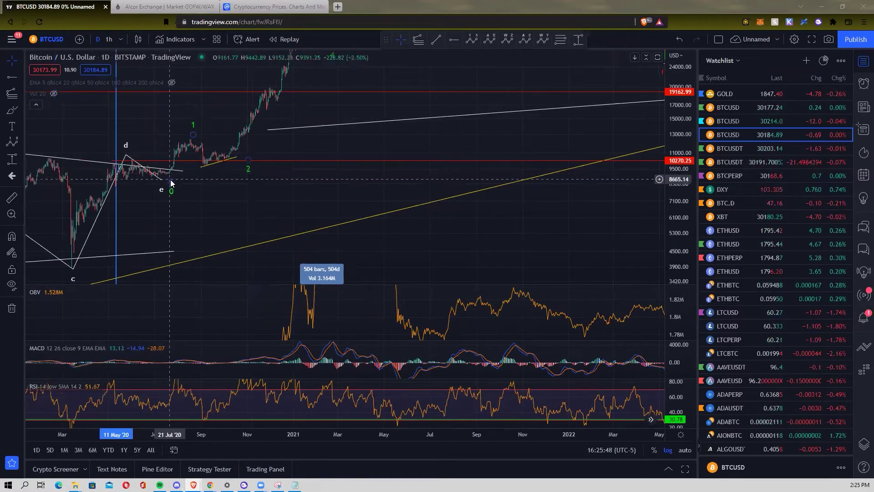
pyautogui.scroll(-1, 233, 191)
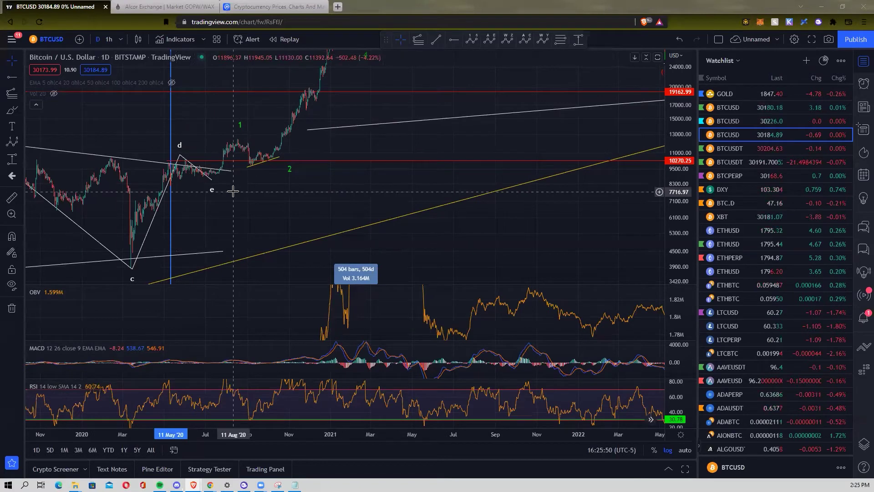
pyautogui.scroll(1, 233, 191)
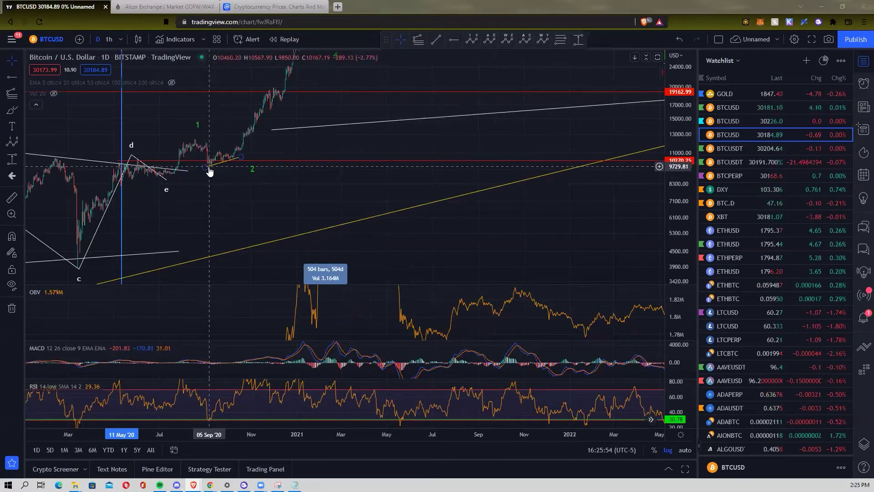
# Step: Draw a falling yellow trendline over wave 2 from about 12140 on 19 Aug 2020 to about 10813 in October 2020
pyautogui.scroll(2, 273, 202)
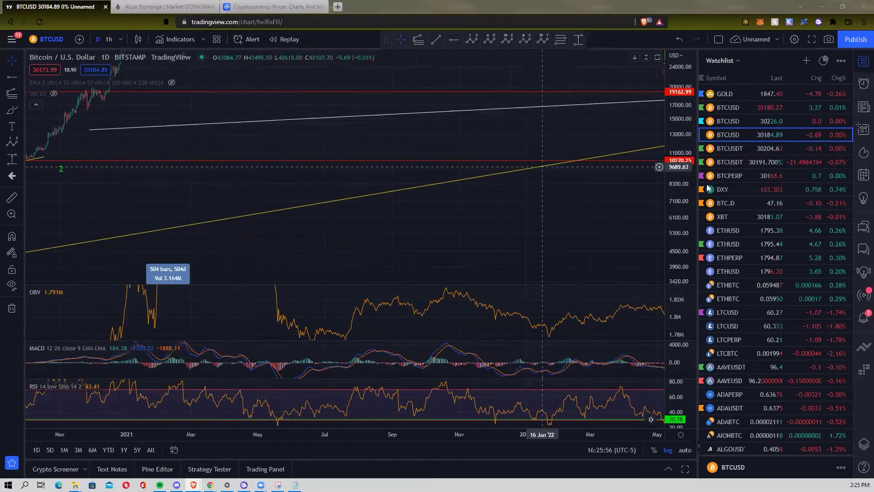
pyautogui.hscroll(-10, 274, 202)
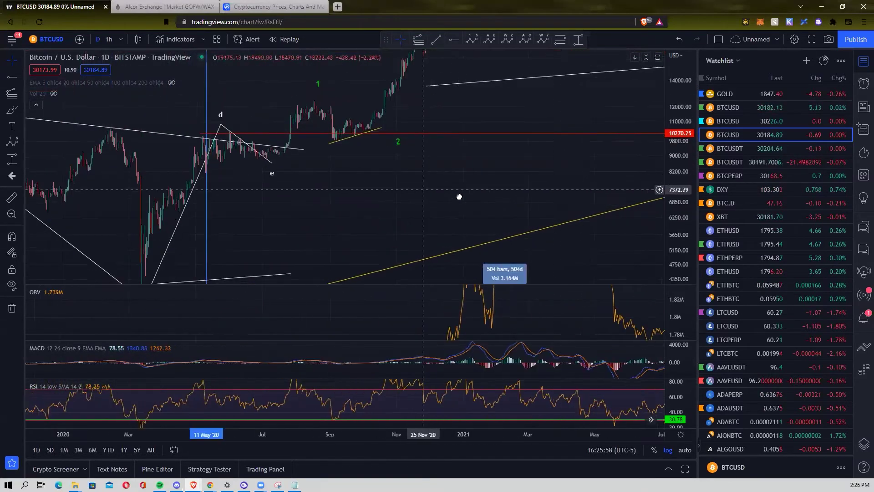
pyautogui.scroll(5, 546, 169)
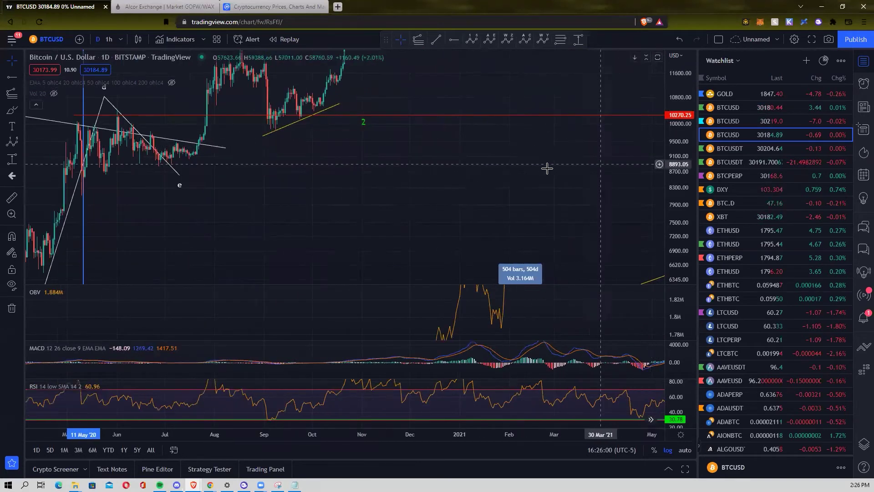
pyautogui.click(20, 78)
pyautogui.click(30, 78)
pyautogui.click(345, 111)
pyautogui.click(440, 149)
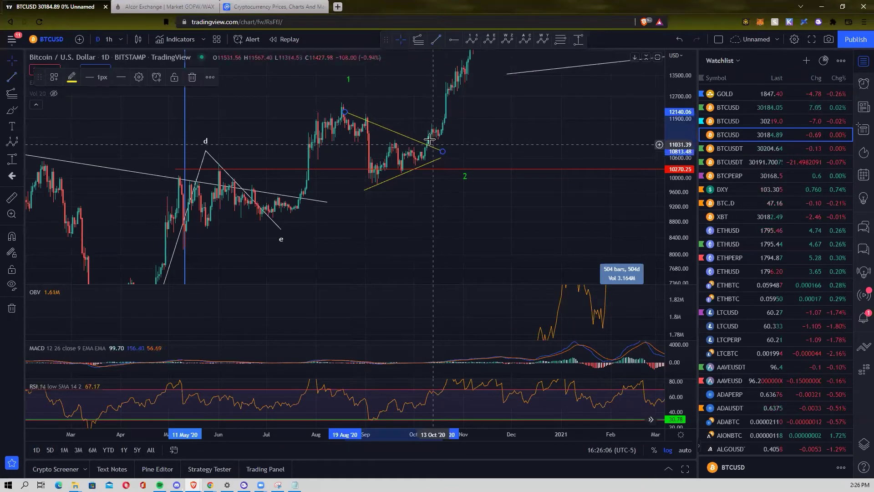
# Step: Examine the wave 2 pullback between its converging yellow trendlines in relation to the red ray and the d–e leg
pyautogui.scroll(2, 518, 165)
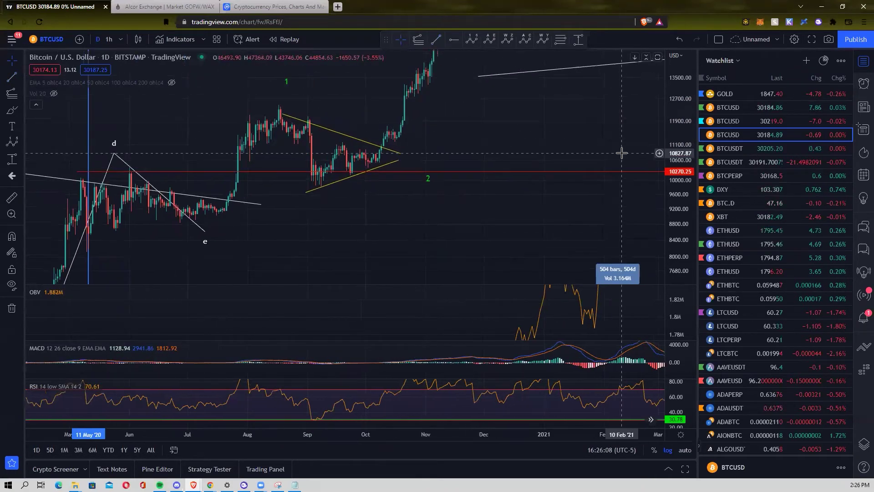
pyautogui.moveTo(692, 123); pyautogui.dragTo(691, 142)
pyautogui.moveTo(545, 142); pyautogui.dragTo(562, 149)
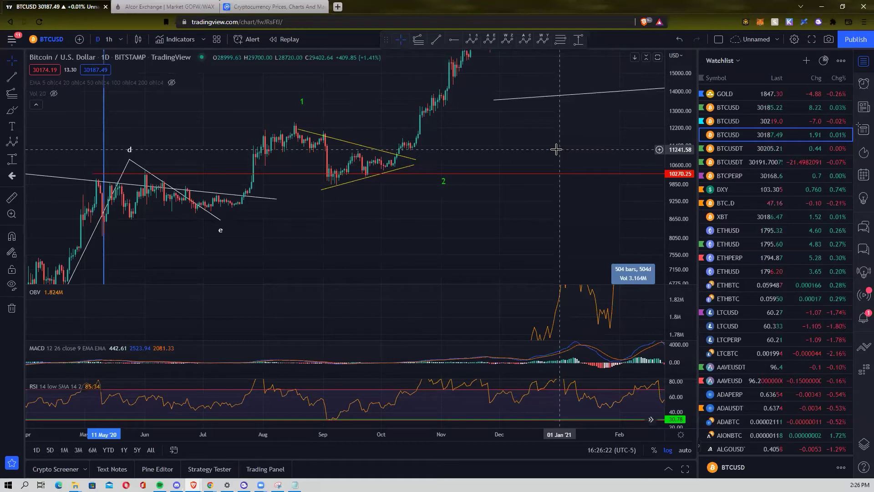
pyautogui.scroll(-3, 557, 149)
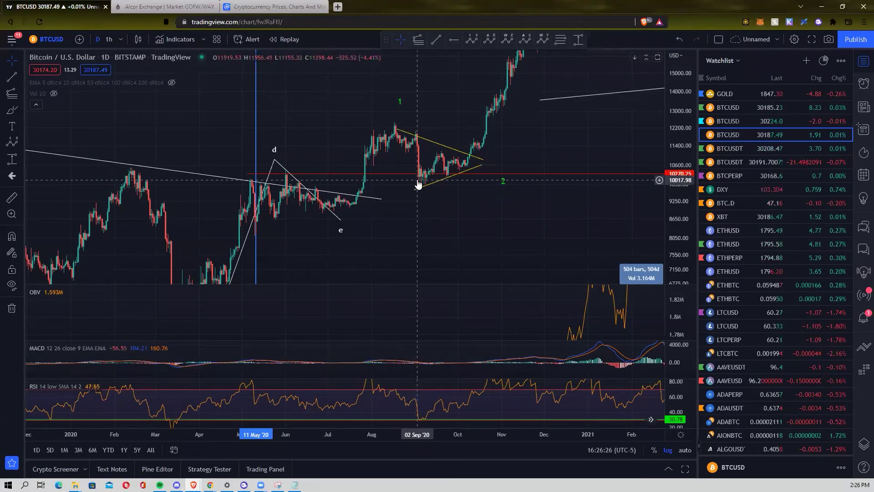
pyautogui.scroll(1, 430, 194)
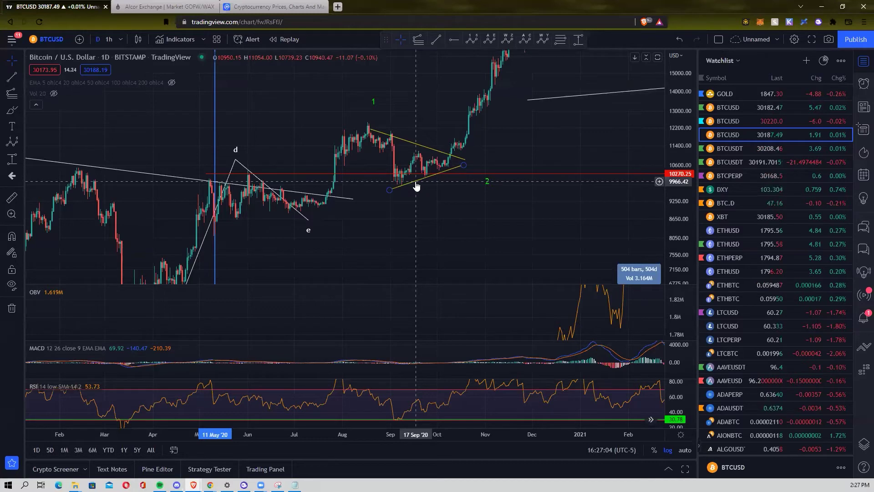
pyautogui.scroll(-2, 416, 185)
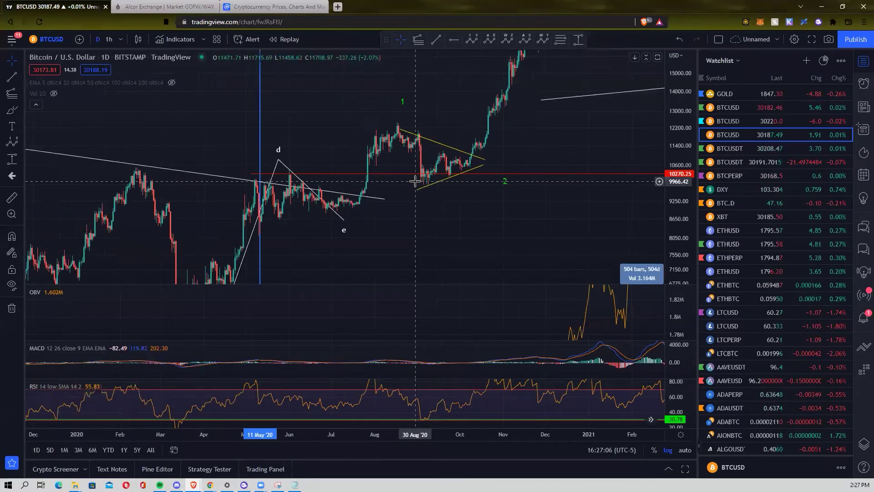
# Step: Examine the wave 1 rally and wave 2 triangle above the 10270.25 ray alongside the d–e leg and earlier 2019–2020 price action
pyautogui.scroll(1, 416, 184)
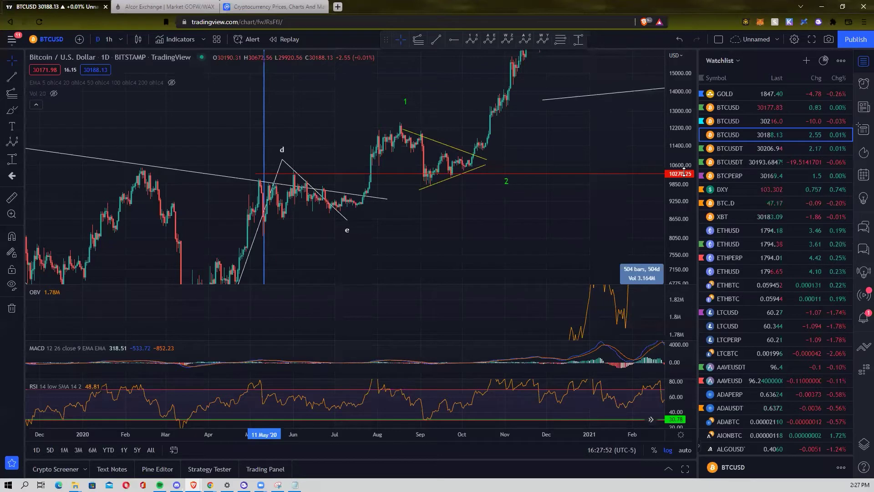
pyautogui.moveTo(687, 173); pyautogui.dragTo(687, 189)
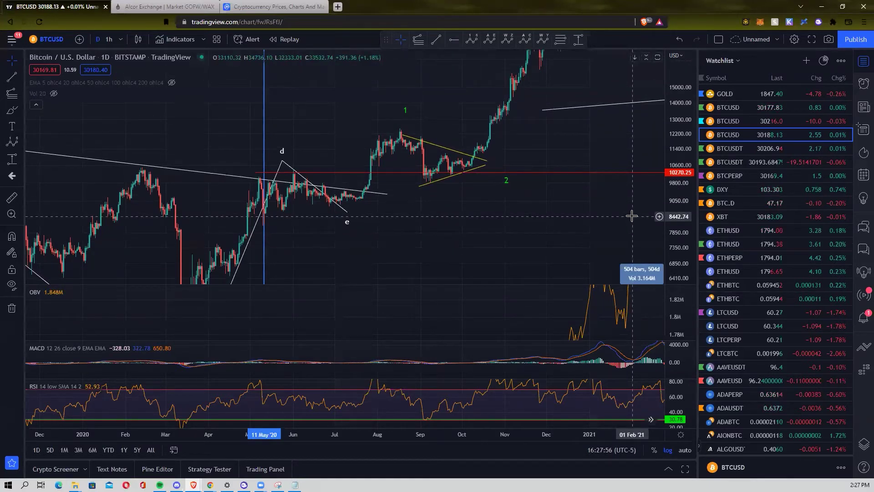
pyautogui.moveTo(628, 215); pyautogui.dragTo(610, 214)
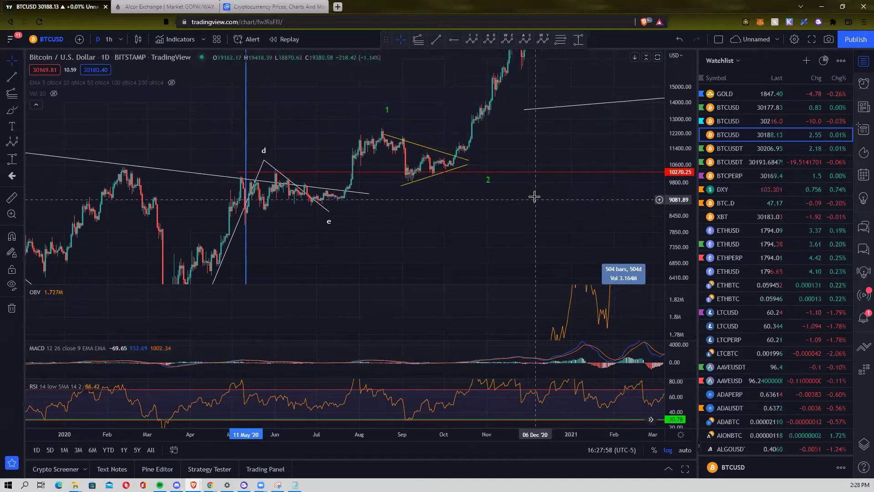
pyautogui.moveTo(522, 154); pyautogui.dragTo(496, 183)
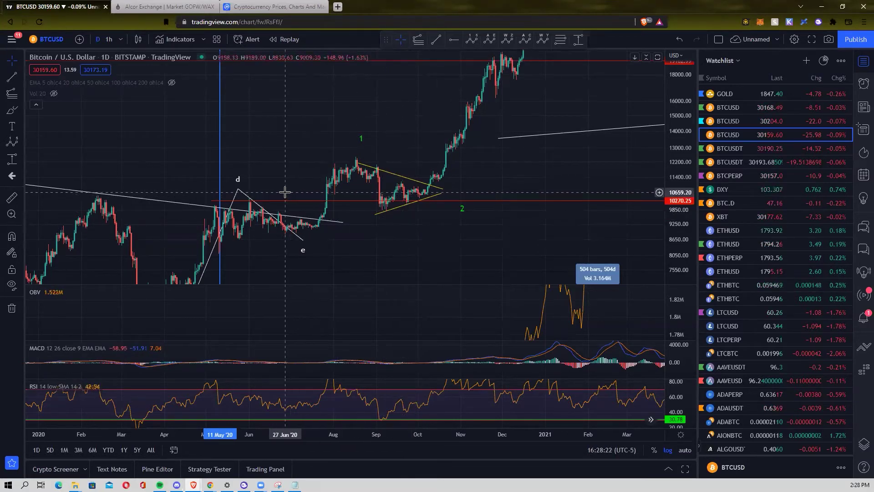
pyautogui.scroll(-2, 600, 225)
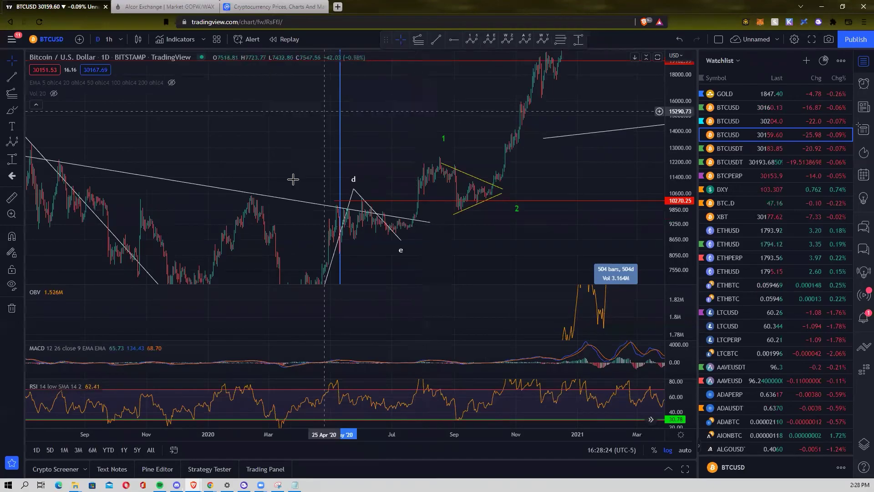
# Step: Switch to the Google Slides presentation and show the Wave Personality Continued slide on third and fourth waves
pyautogui.hotkey('alt', 'Tab')
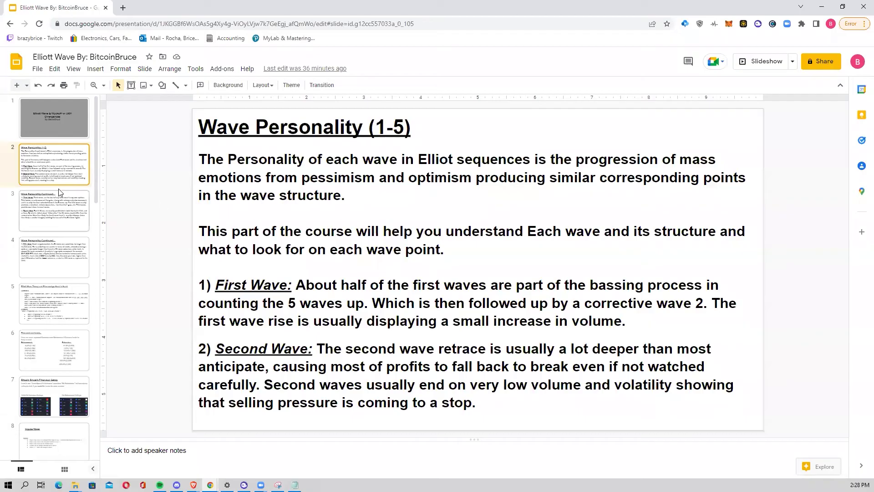
pyautogui.click(58, 211)
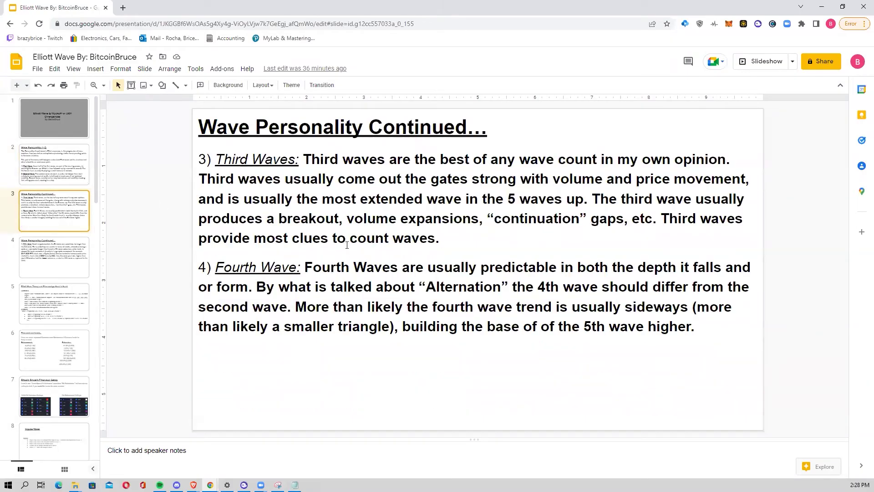
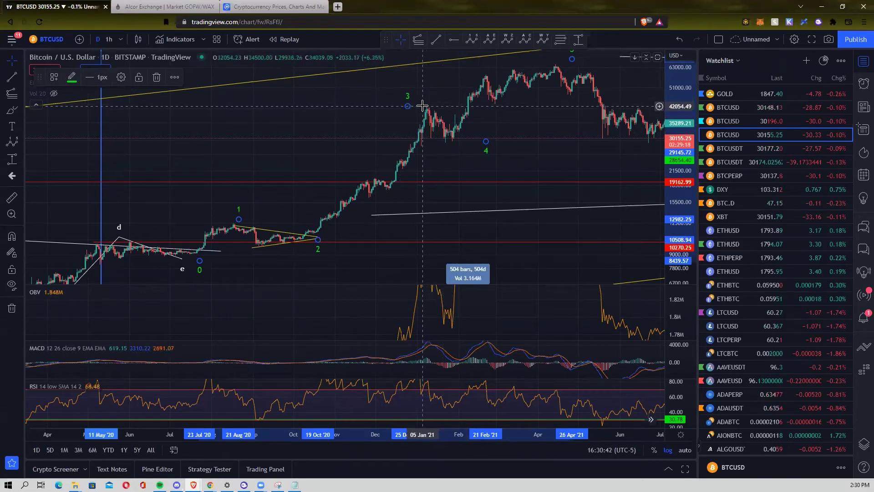
# Step: Examine the start of wave 3, from the wave 2 triangle breakout in October 2020 through the November 2020 rally
pyautogui.scroll(3, 524, 136)
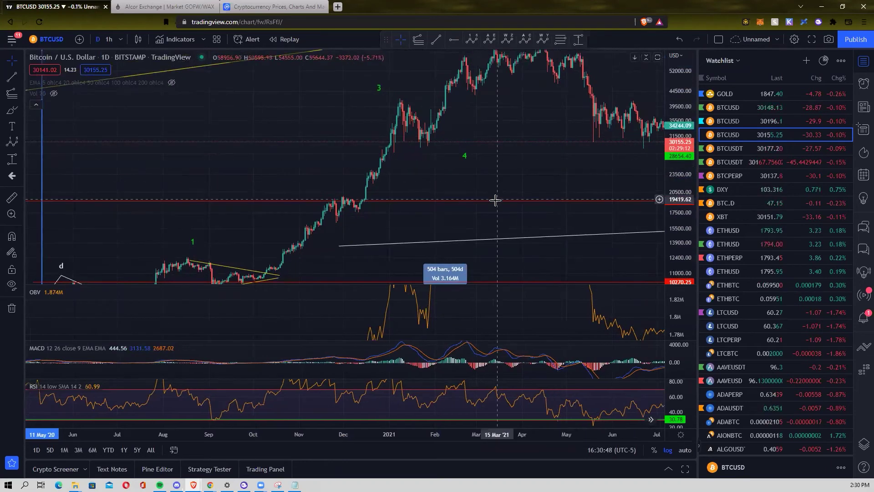
pyautogui.moveTo(326, 233); pyautogui.dragTo(321, 216)
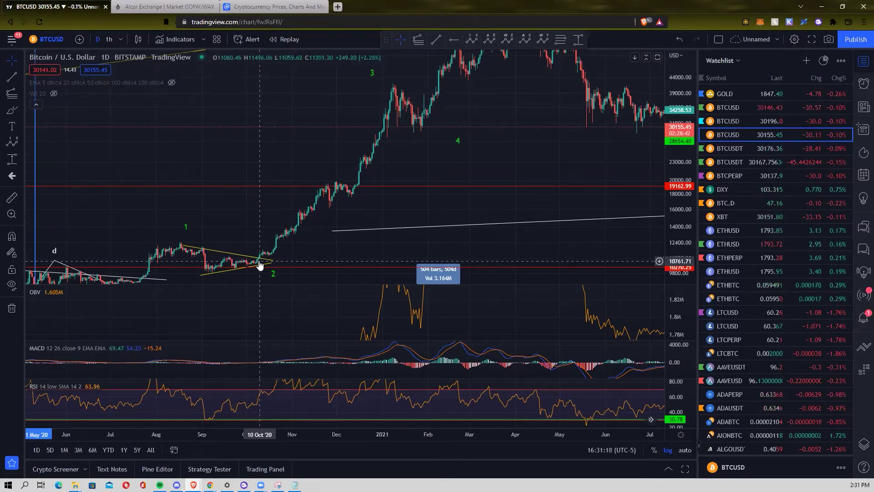
pyautogui.scroll(3, 268, 221)
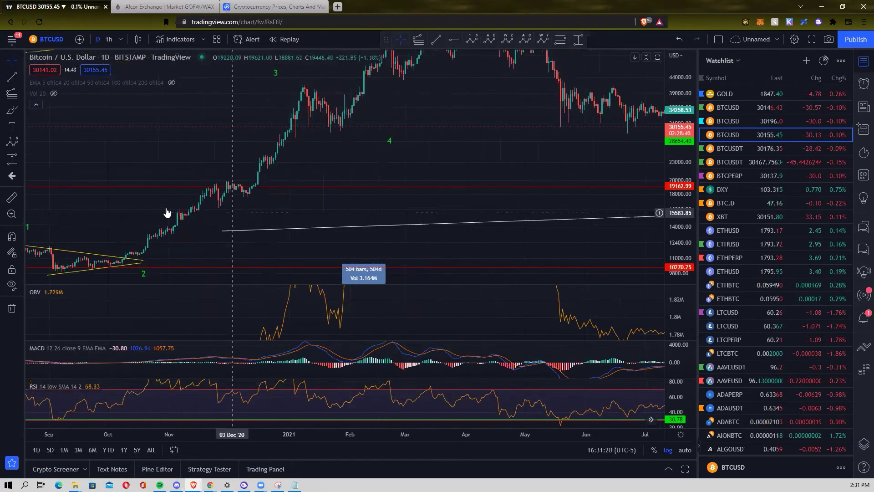
pyautogui.moveTo(176, 197); pyautogui.dragTo(321, 189)
pyautogui.scroll(1, 321, 189)
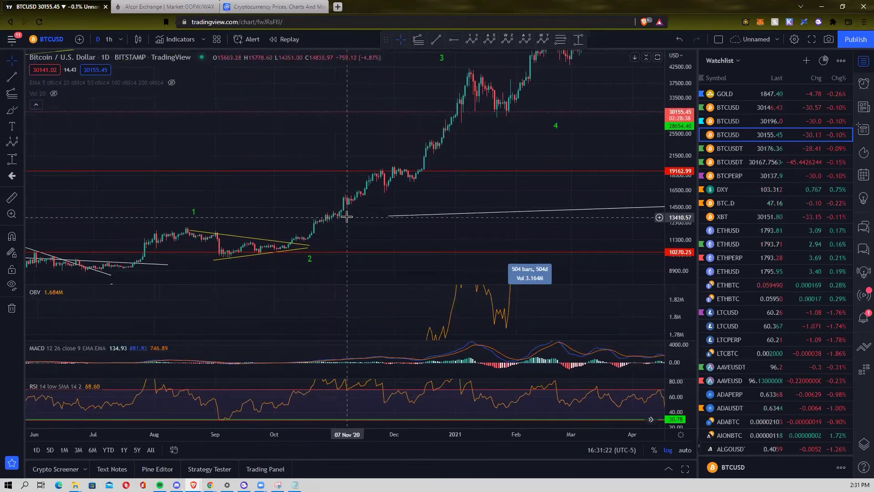
pyautogui.scroll(1, 347, 214)
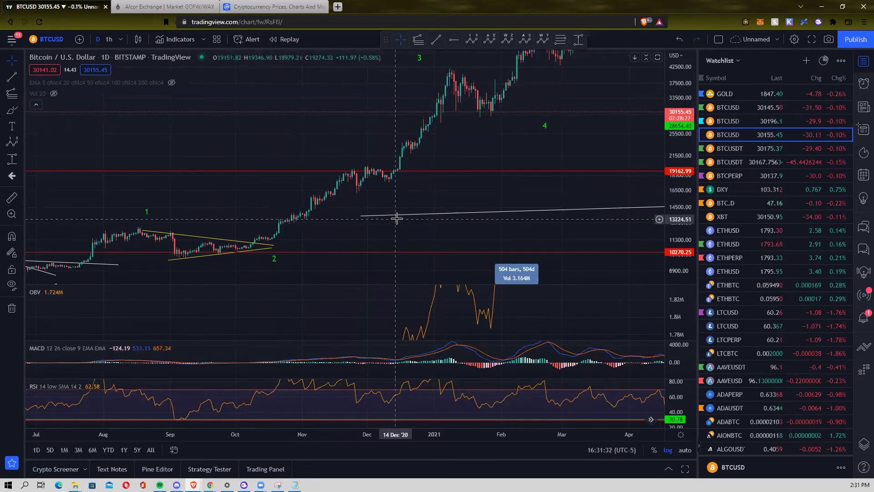
pyautogui.scroll(-1, 354, 232)
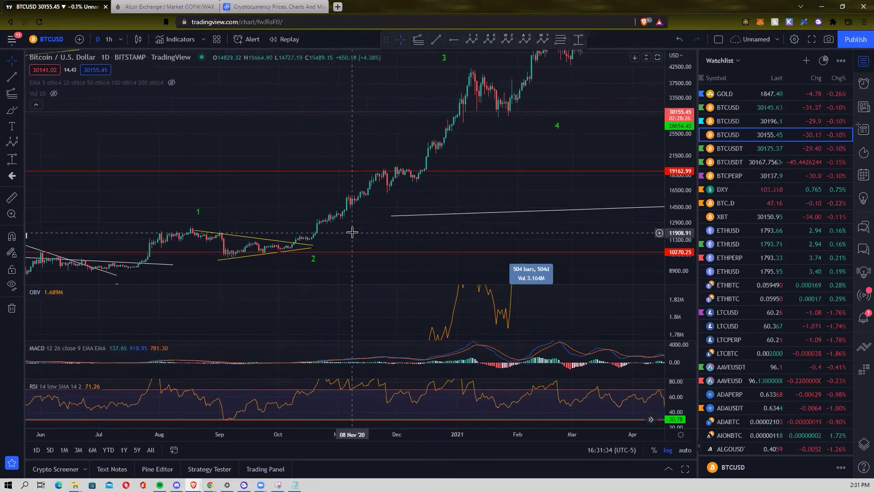
pyautogui.moveTo(336, 180); pyautogui.dragTo(318, 203)
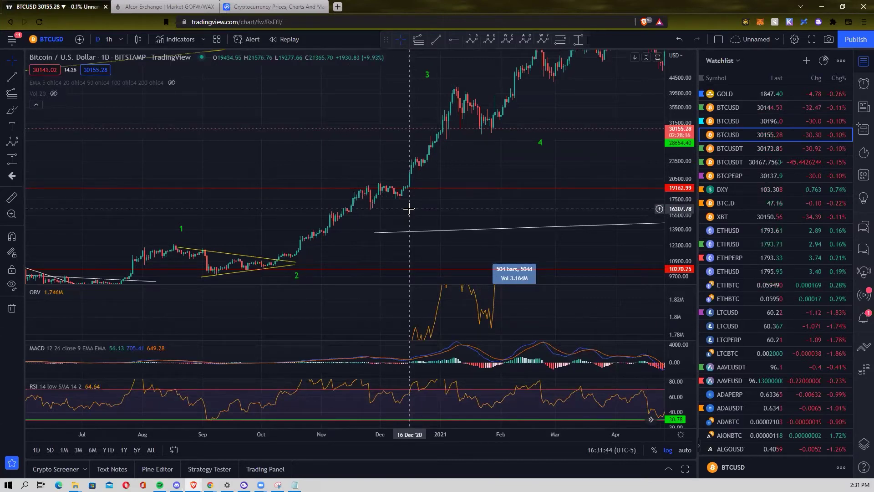
# Step: Examine how wave 3 consolidates around the red 19162.99 line in November and December 2020 before the January 2021 high
pyautogui.scroll(-1, 409, 209)
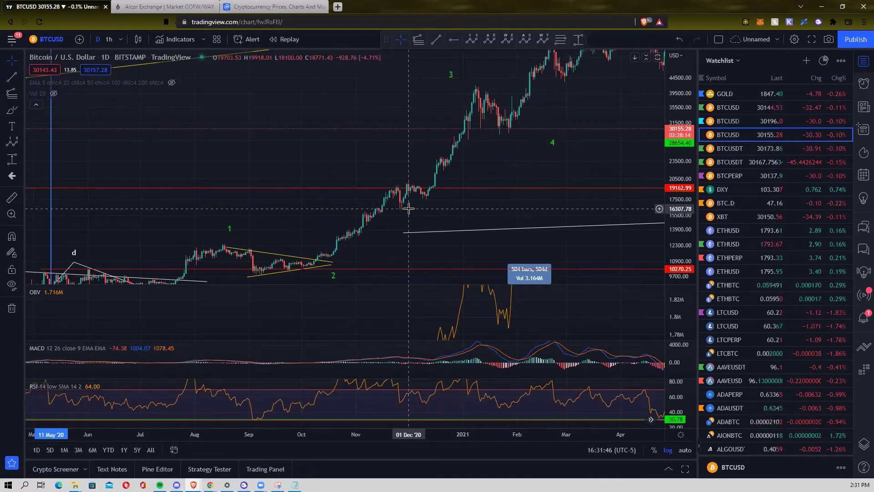
pyautogui.moveTo(391, 164); pyautogui.dragTo(382, 155)
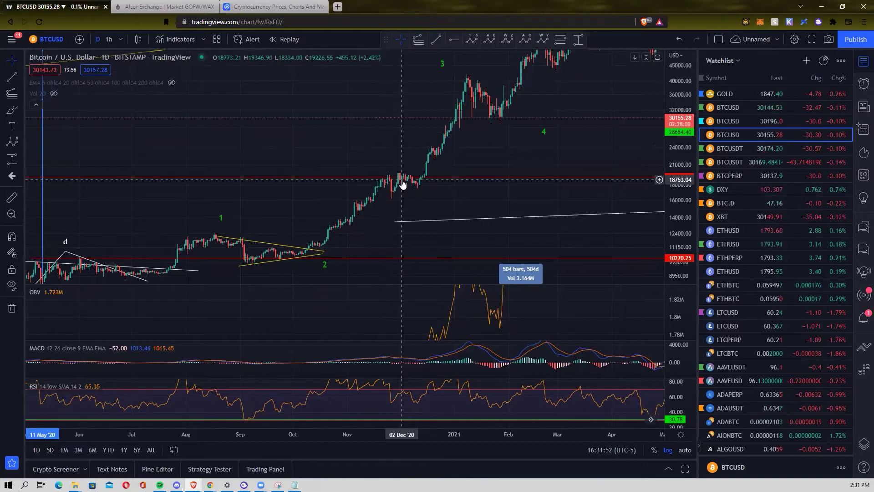
pyautogui.scroll(1, 397, 199)
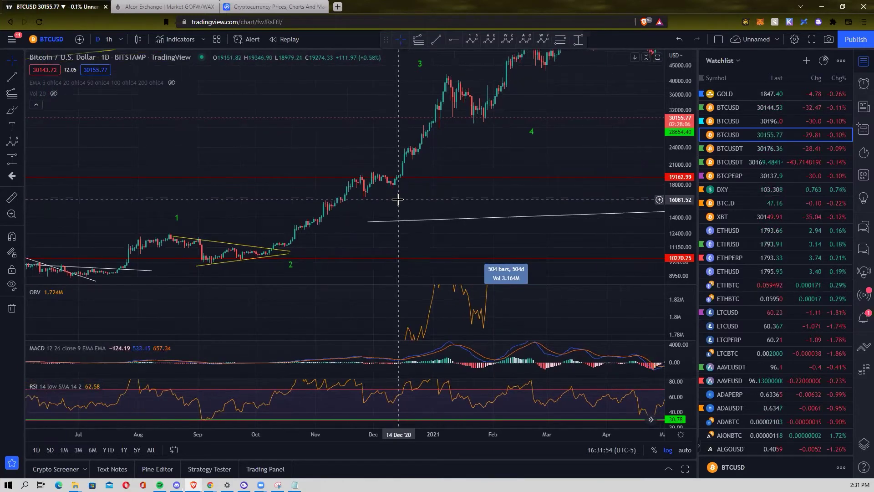
pyautogui.scroll(1, 400, 195)
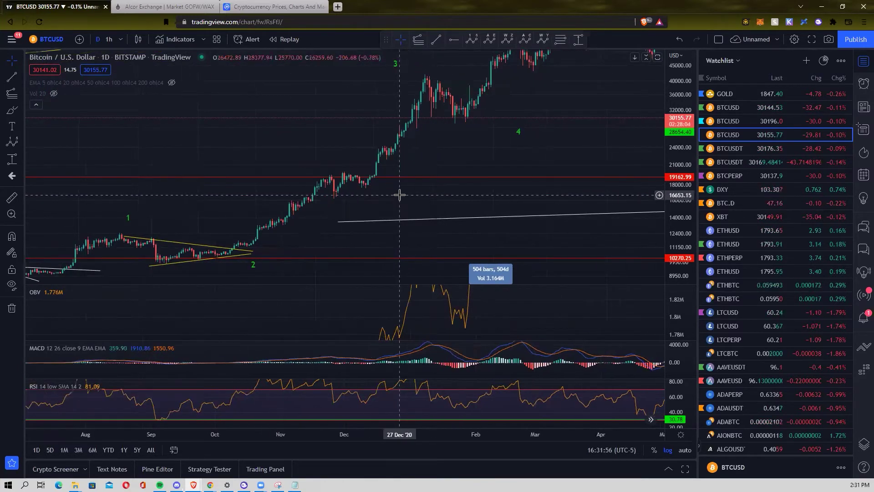
pyautogui.scroll(-3, 439, 151)
pyautogui.moveTo(357, 220); pyautogui.dragTo(425, 125)
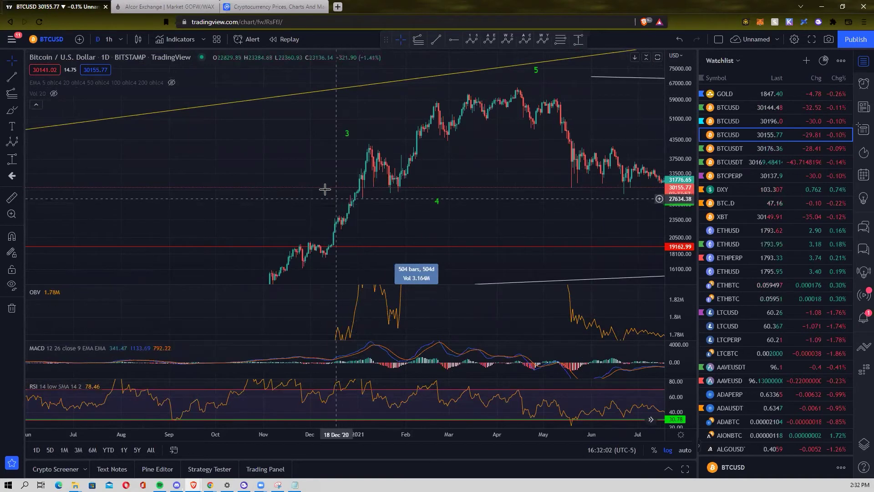
pyautogui.scroll(-2, 303, 176)
pyautogui.moveTo(289, 123); pyautogui.dragTo(371, 151)
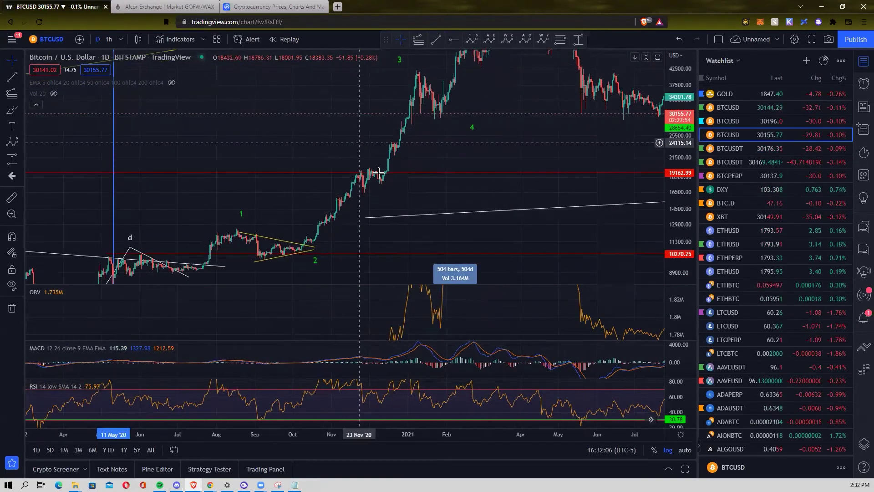
# Step: Examine the December 2020 breakout above the 19162.99 line within the full 1–5 wave count on a compressed price scale
pyautogui.moveTo(683, 175); pyautogui.dragTo(676, 204)
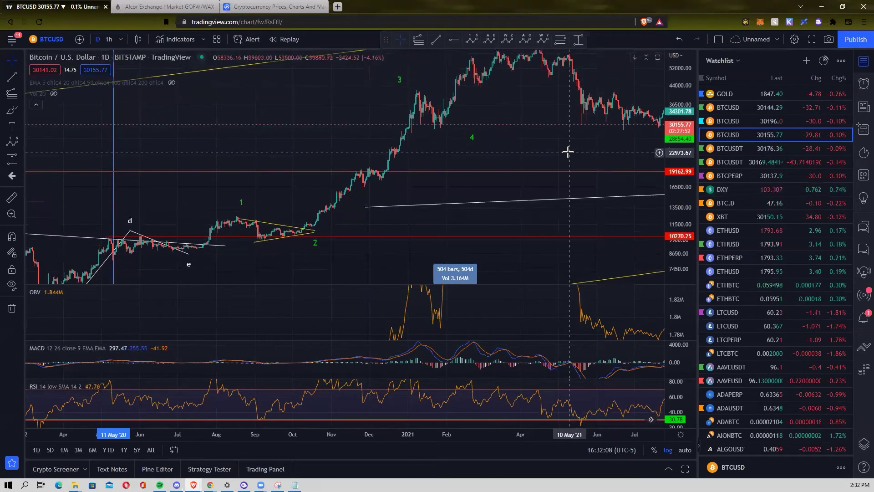
pyautogui.scroll(2, 569, 172)
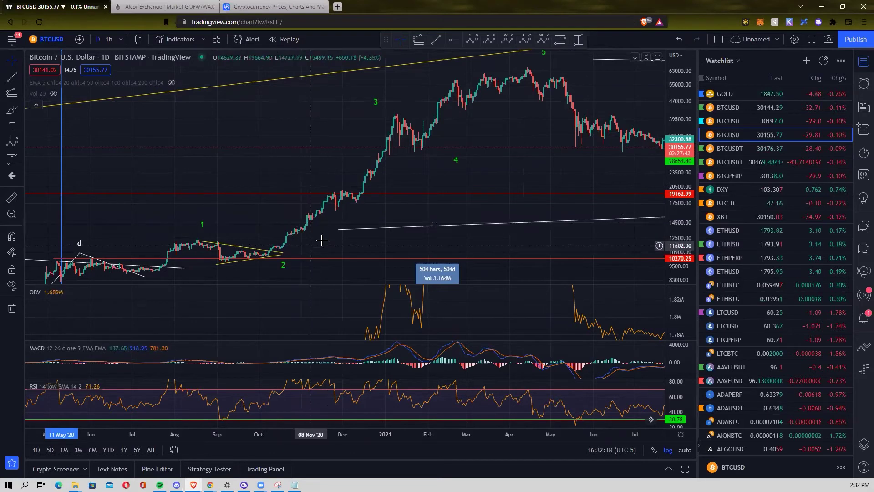
pyautogui.scroll(3, 322, 228)
pyautogui.scroll(-1, 323, 220)
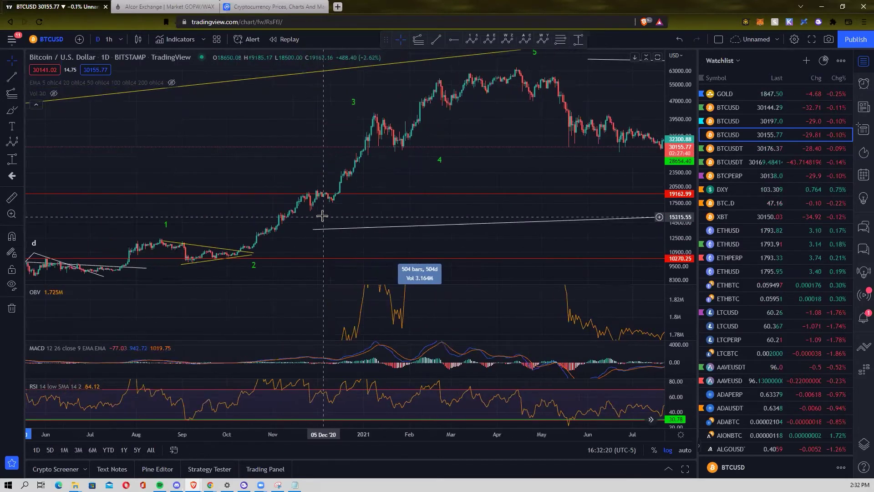
pyautogui.scroll(-2, 329, 207)
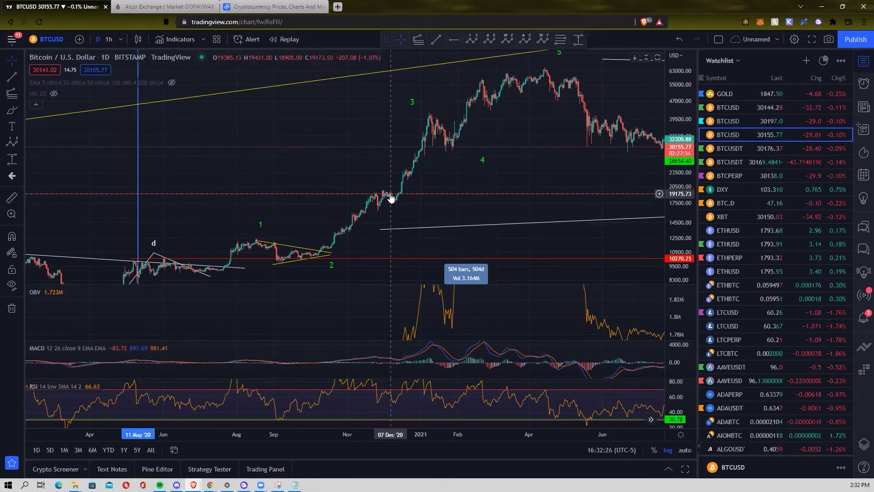
pyautogui.scroll(1, 390, 197)
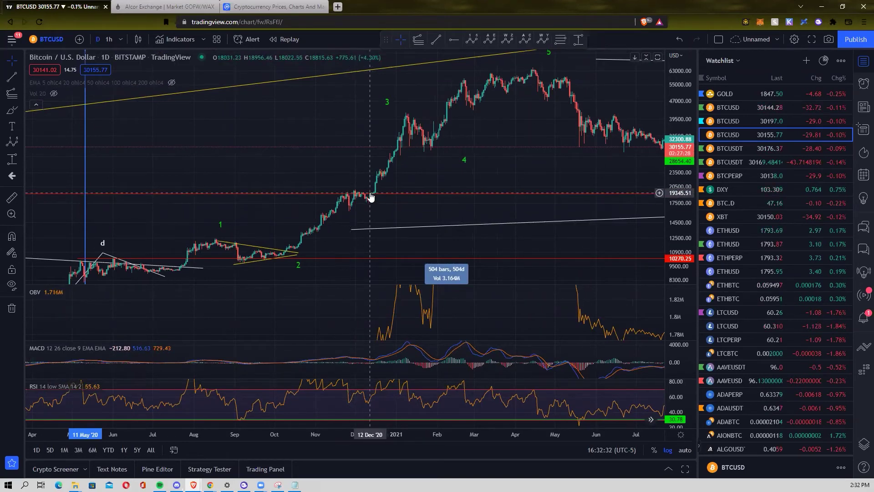
pyautogui.moveTo(371, 196); pyautogui.dragTo(371, 198)
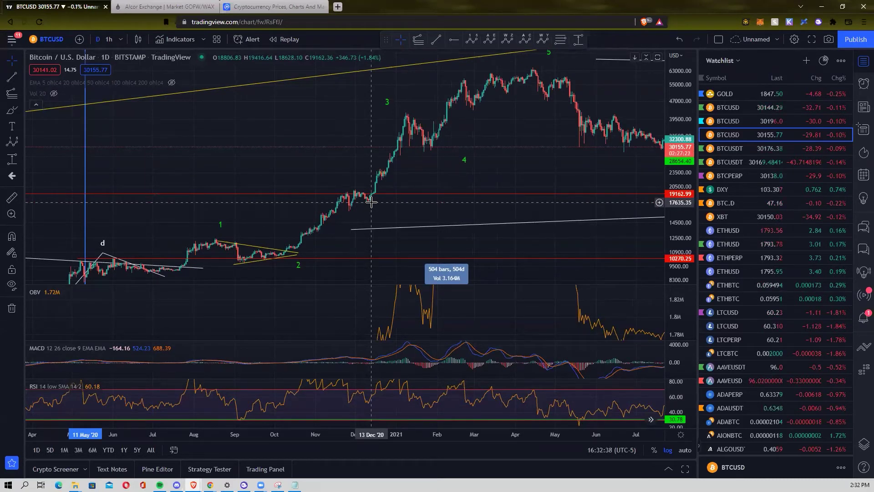
pyautogui.scroll(1, 387, 205)
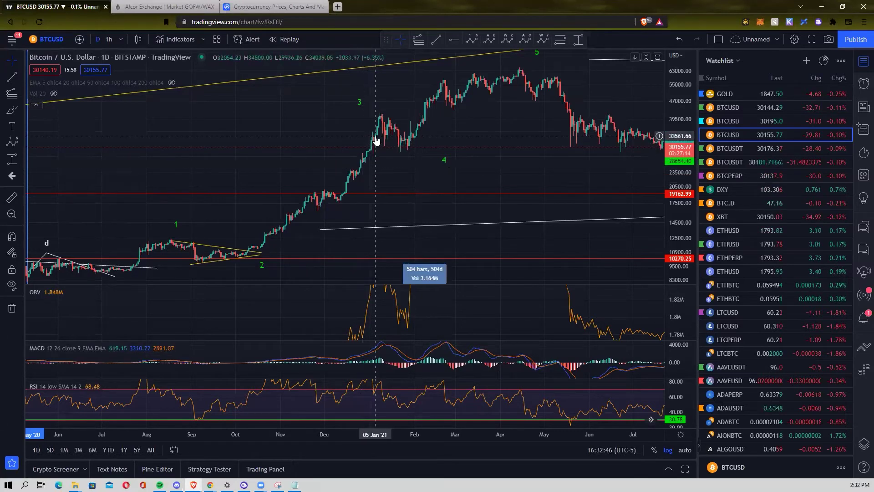
pyautogui.scroll(-1, 375, 173)
pyautogui.click(378, 194)
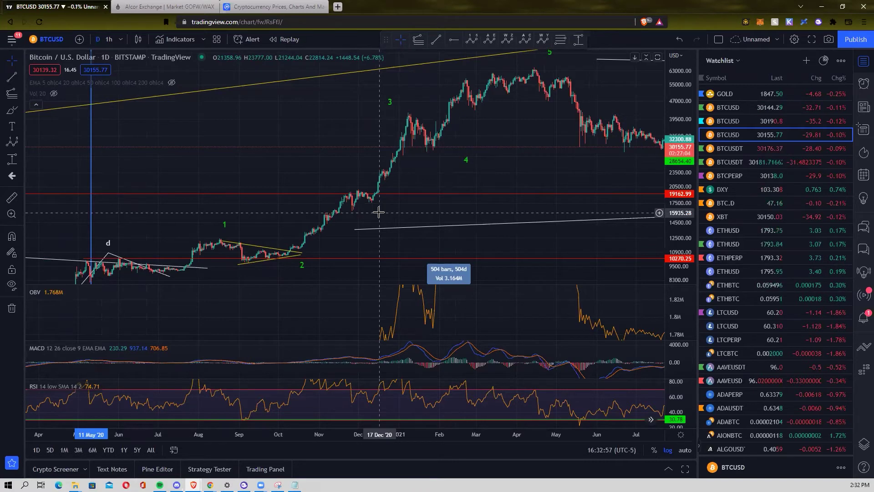
# Step: Switch from the BTCUSD chart back to the Elliott Wave presentation in Google Slides
pyautogui.scroll(1, 379, 212)
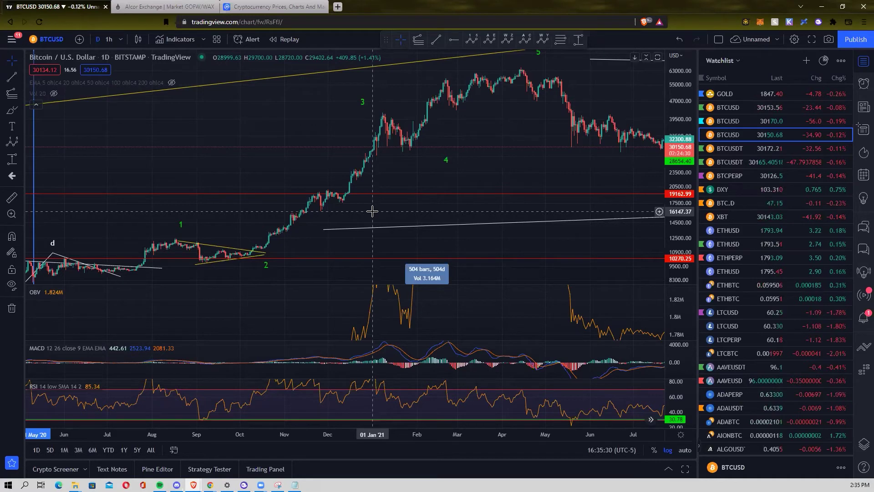
pyautogui.scroll(1, 372, 211)
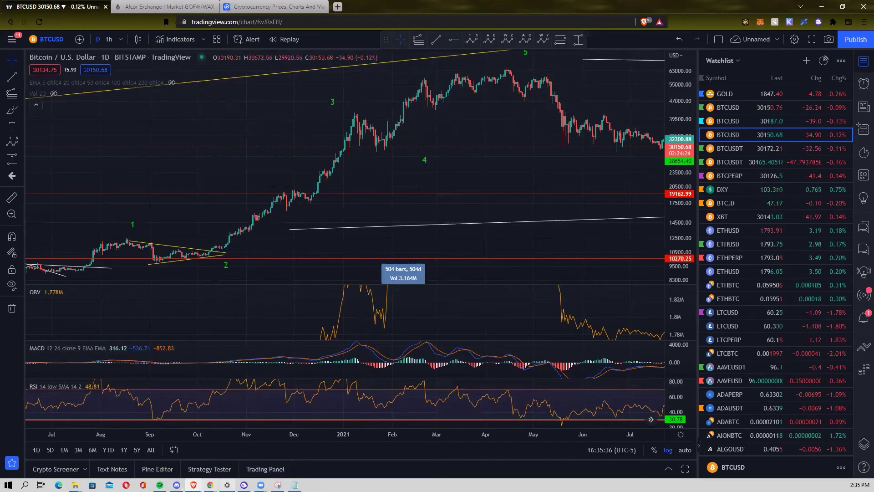
pyautogui.moveTo(210, 485)
pyautogui.click(192, 446)
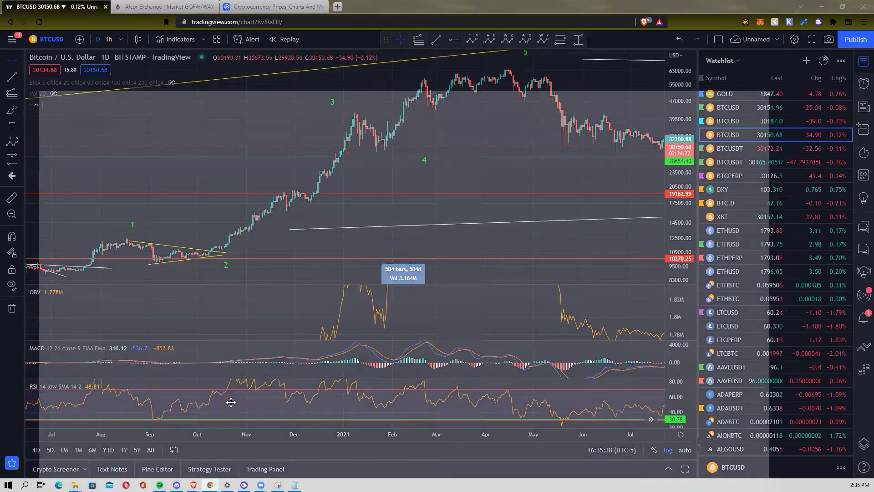
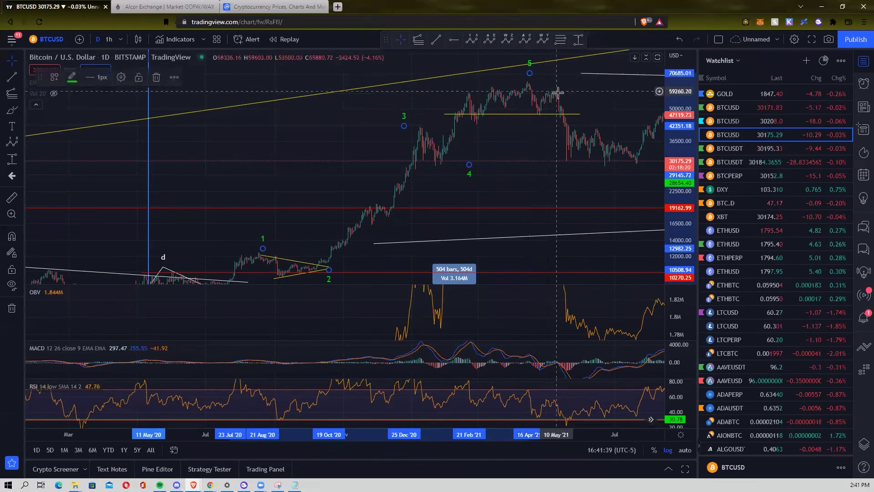
# Step: Move the wave 4 point of the green Elliott impulse to about 8 Feb 2021 near 29018.70, closer to the pullback lows
pyautogui.click(437, 88)
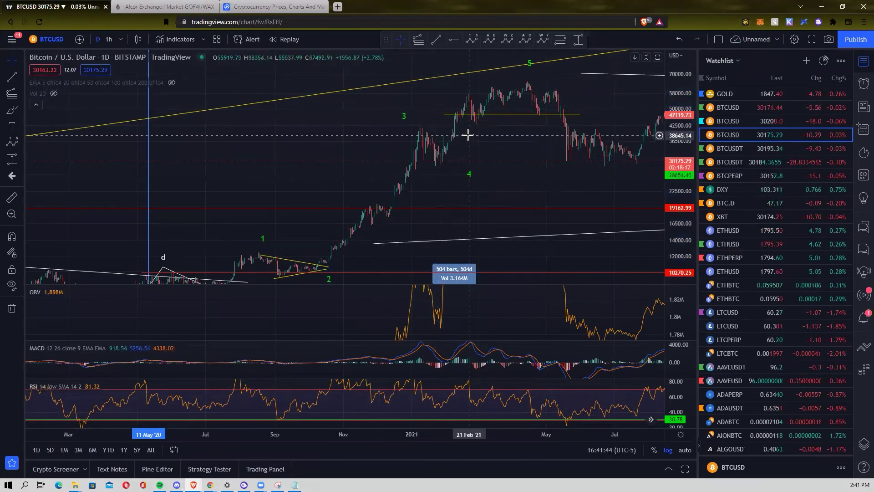
pyautogui.click(460, 172)
pyautogui.moveTo(460, 171); pyautogui.dragTo(451, 171)
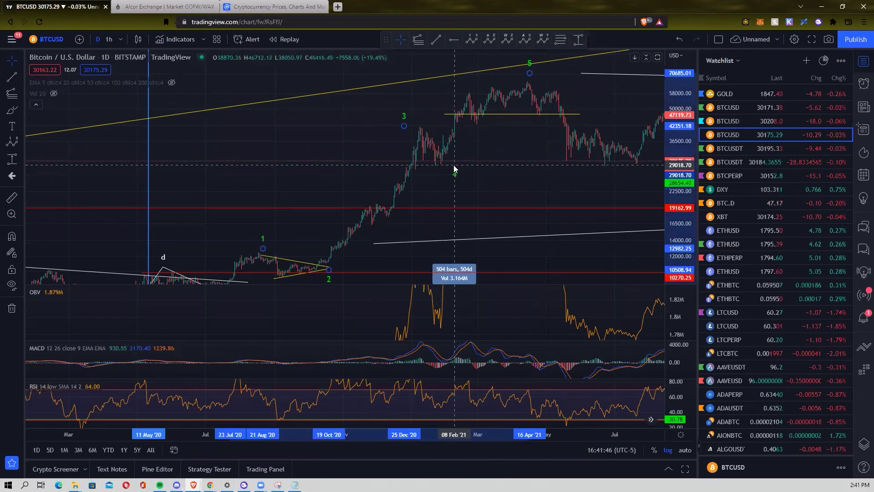
# Step: Move the wave 3 point of the green Elliott impulse to about 29 Dec 2020 near 42392.70
pyautogui.click(408, 129)
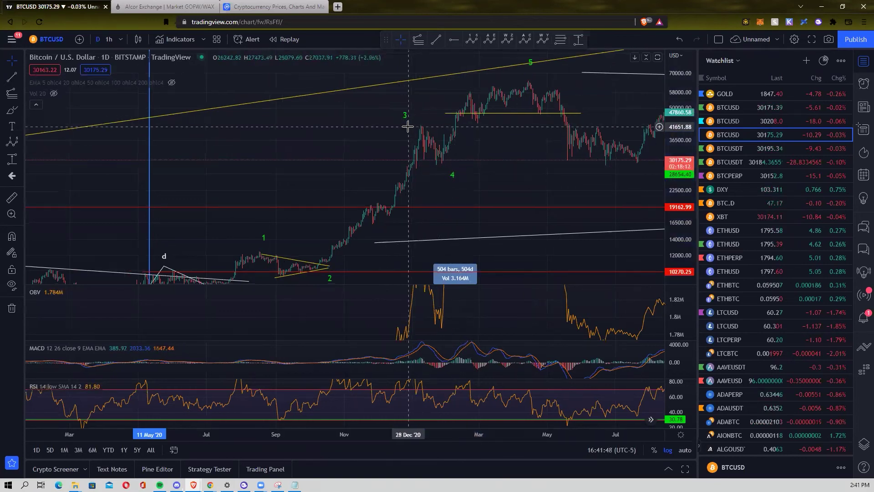
pyautogui.click(409, 125)
pyautogui.moveTo(383, 166); pyautogui.dragTo(326, 165)
pyautogui.scroll(1, 561, 153)
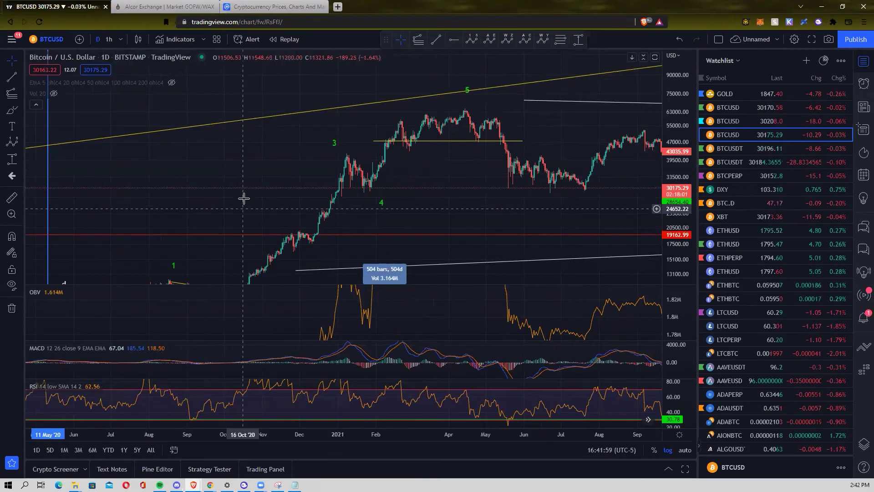
pyautogui.moveTo(254, 163); pyautogui.dragTo(260, 144)
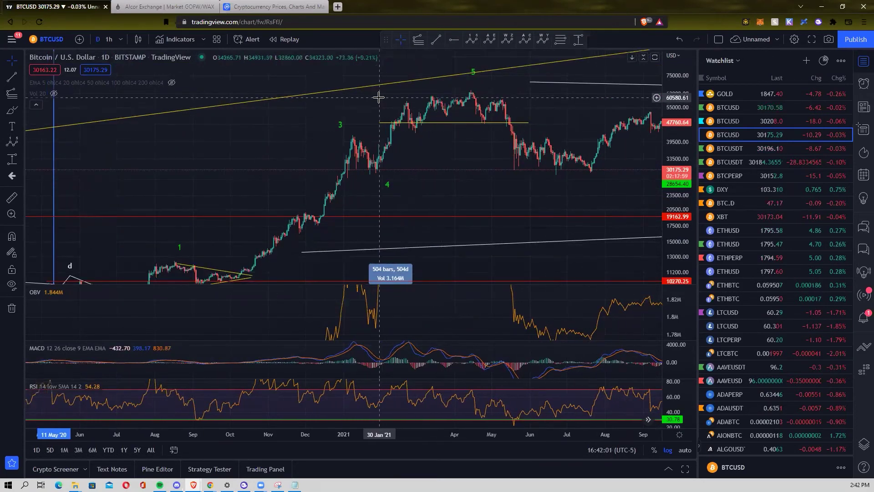
pyautogui.moveTo(379, 98); pyautogui.dragTo(379, 94)
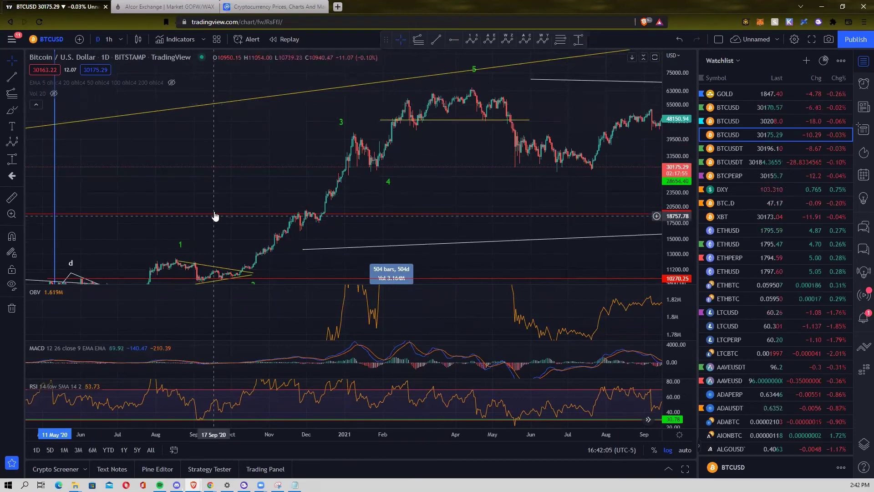
pyautogui.moveTo(170, 264); pyautogui.dragTo(185, 240)
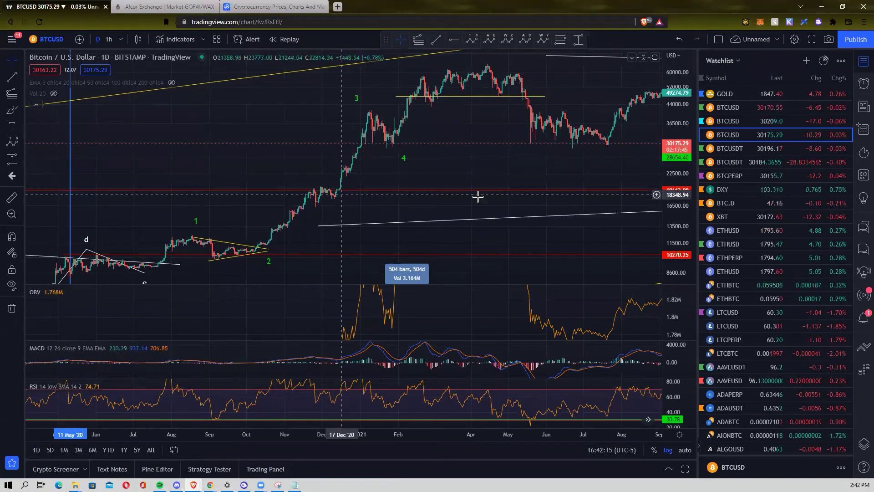
# Step: Fine-tune the wave 4 point of the green Elliott impulse to about the start of February 2021 near 28543.92, beside the pullback lows
pyautogui.moveTo(671, 149); pyautogui.dragTo(665, 162)
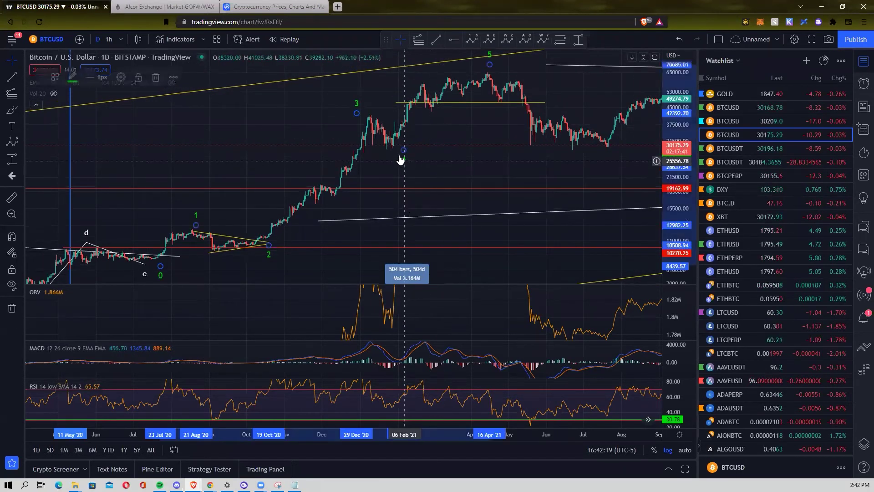
pyautogui.moveTo(416, 168); pyautogui.dragTo(457, 180)
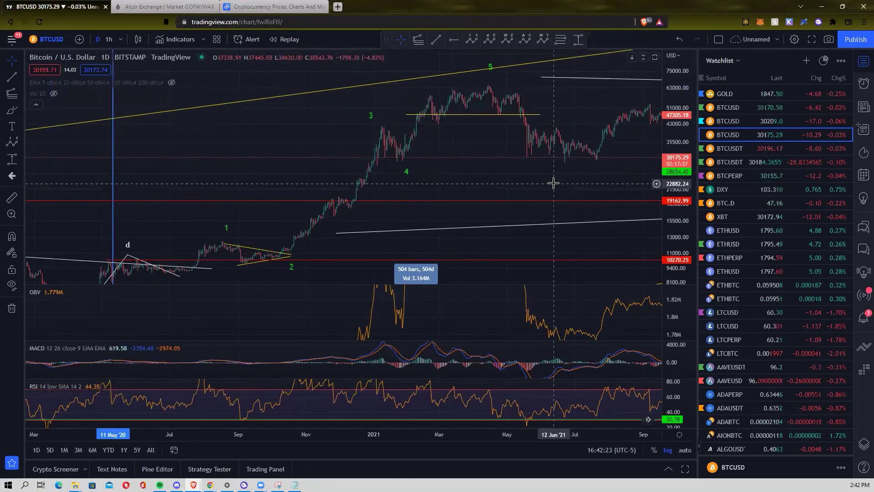
pyautogui.moveTo(552, 179); pyautogui.dragTo(551, 175)
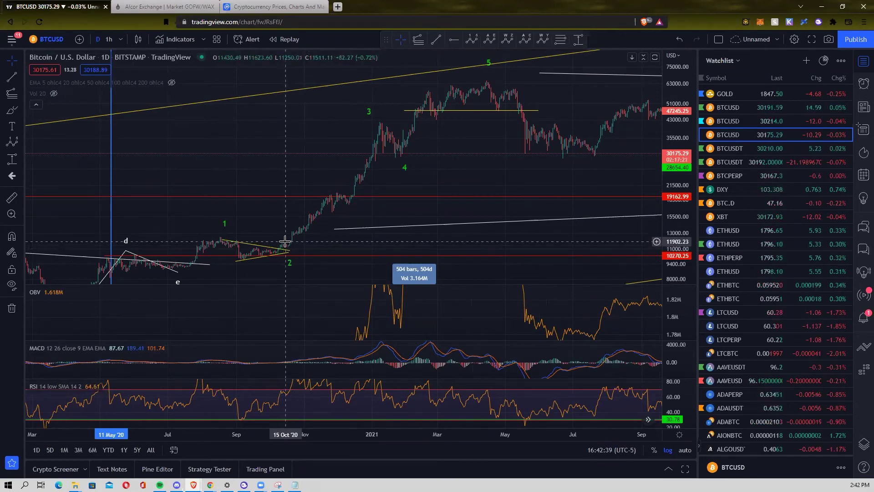
pyautogui.scroll(1, 298, 238)
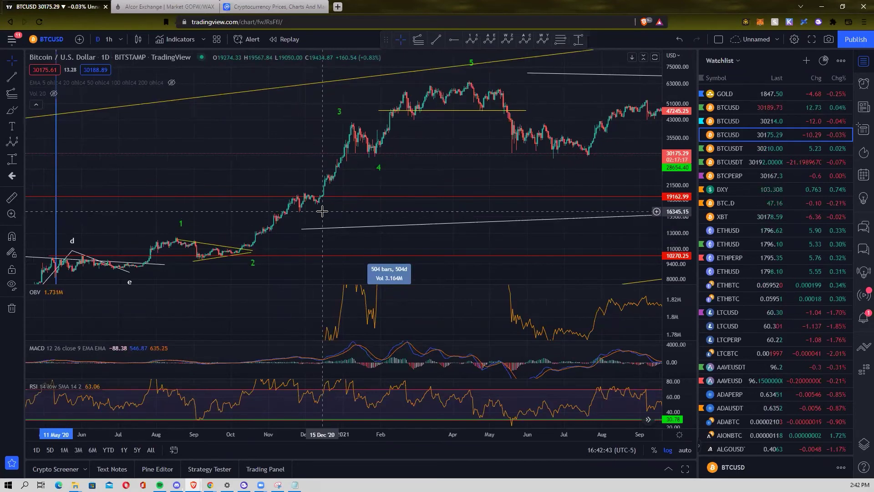
pyautogui.scroll(1, 410, 160)
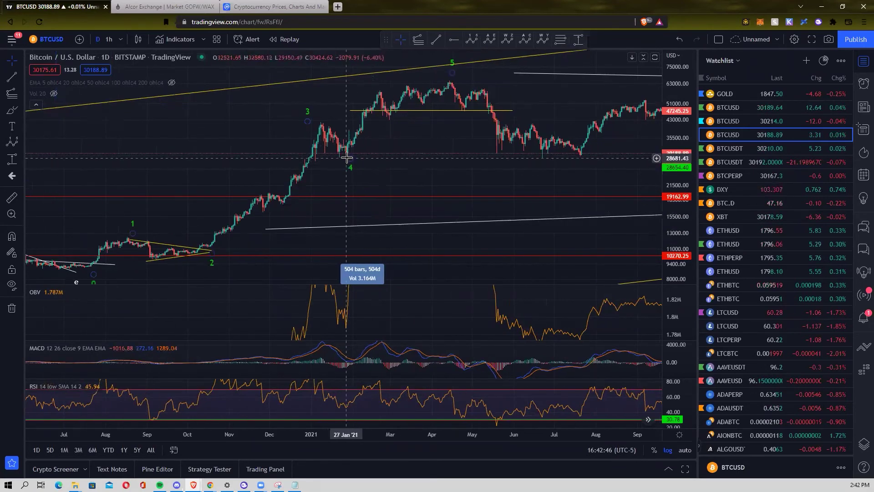
pyautogui.moveTo(346, 156); pyautogui.dragTo(338, 181)
pyautogui.click(342, 170)
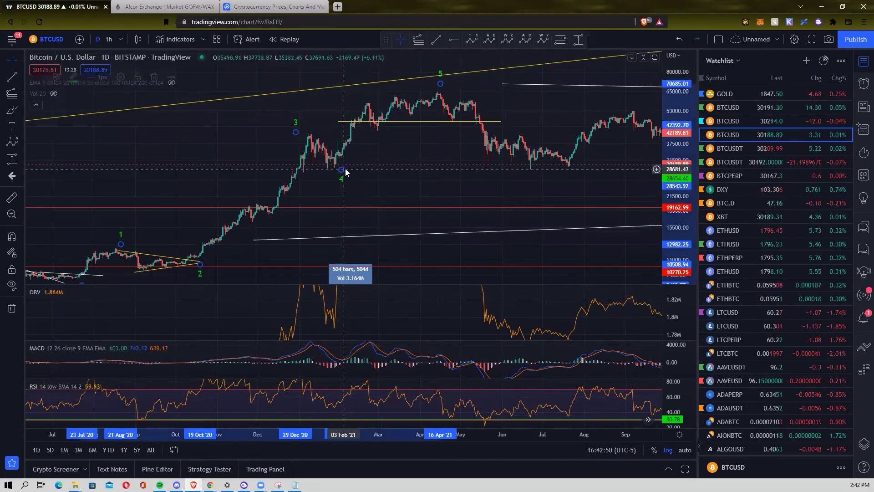
pyautogui.click(361, 165)
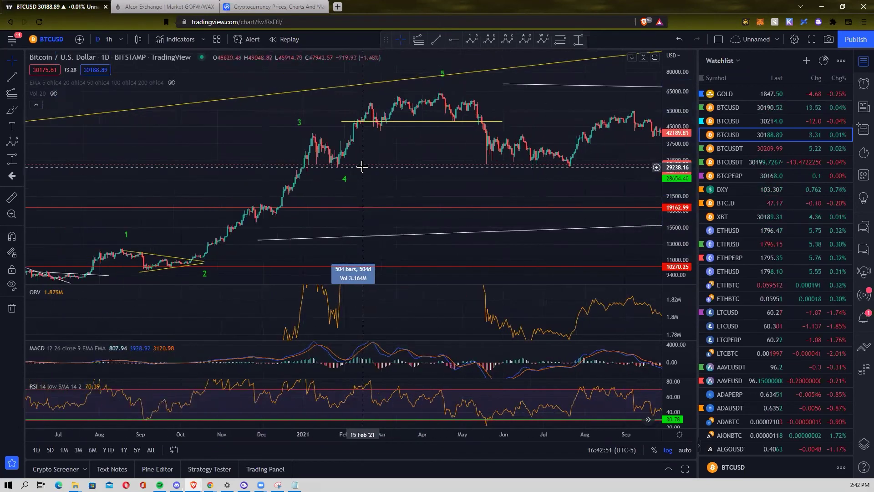
# Step: Check the Third Waves and Fourth Wave notes in the Google Slides presentation and return to the BTCUSD chart
pyautogui.moveTo(210, 485)
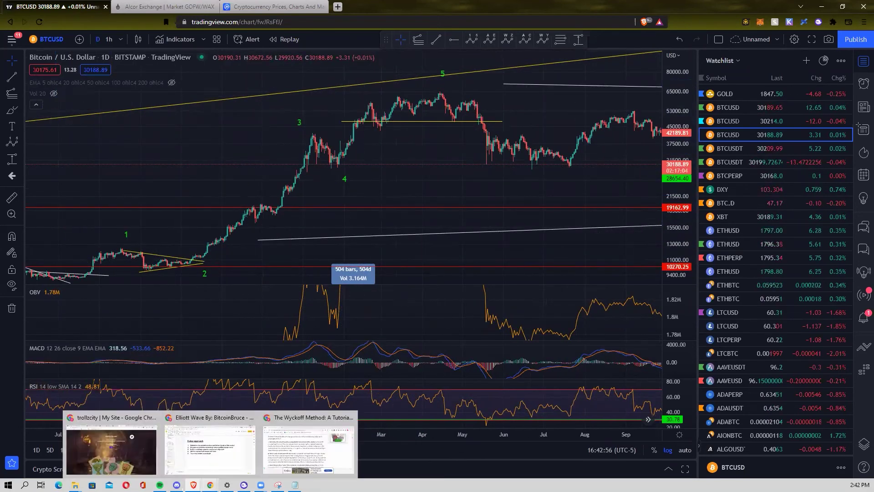
pyautogui.click(211, 443)
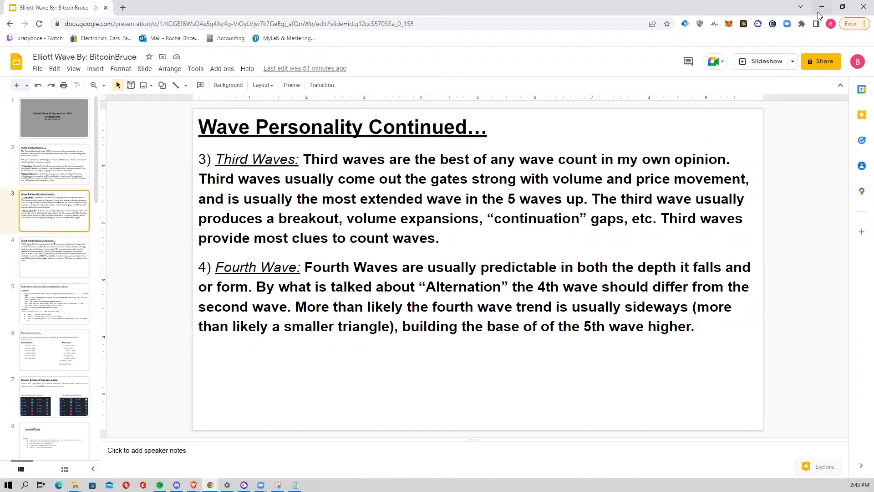
pyautogui.click(830, 3)
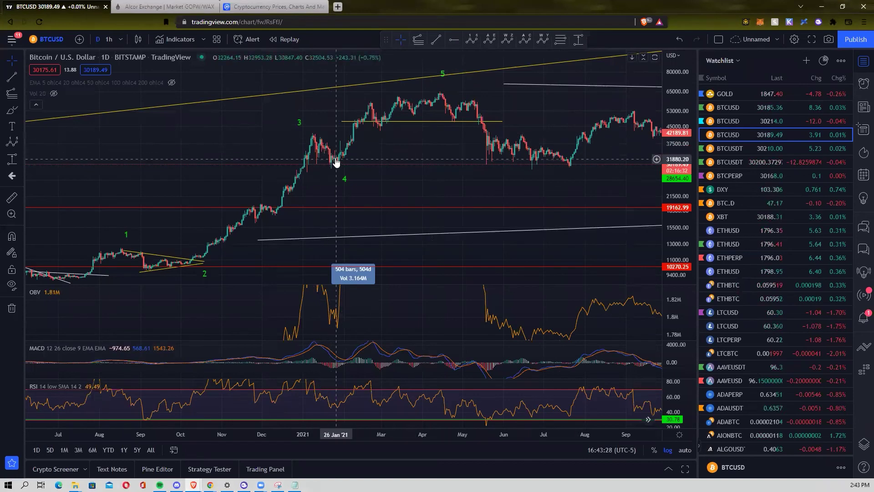
# Step: Draw two descending trend lines around the January 2021 wave 4 pullback, the upper from about 42536.13 and the lower from 33935.61 to 28135.31
pyautogui.click(11, 77)
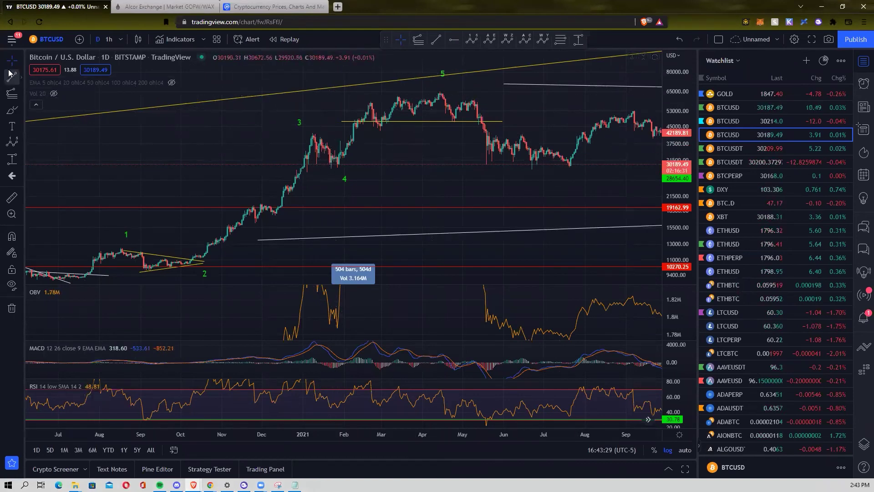
pyautogui.click(314, 132)
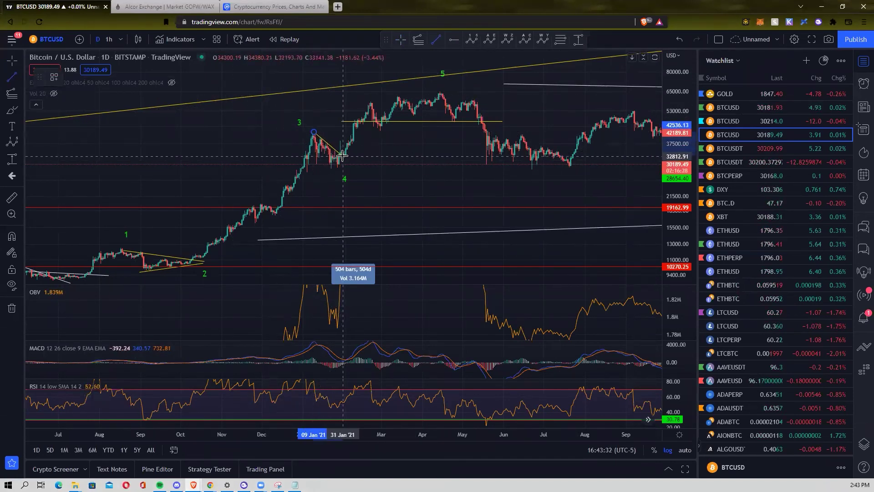
pyautogui.click(343, 156)
pyautogui.click(13, 77)
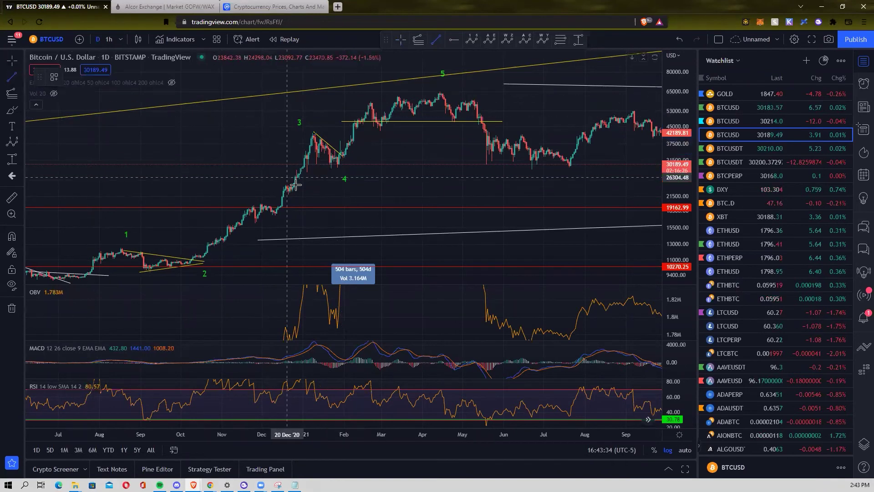
pyautogui.click(311, 153)
pyautogui.click(334, 170)
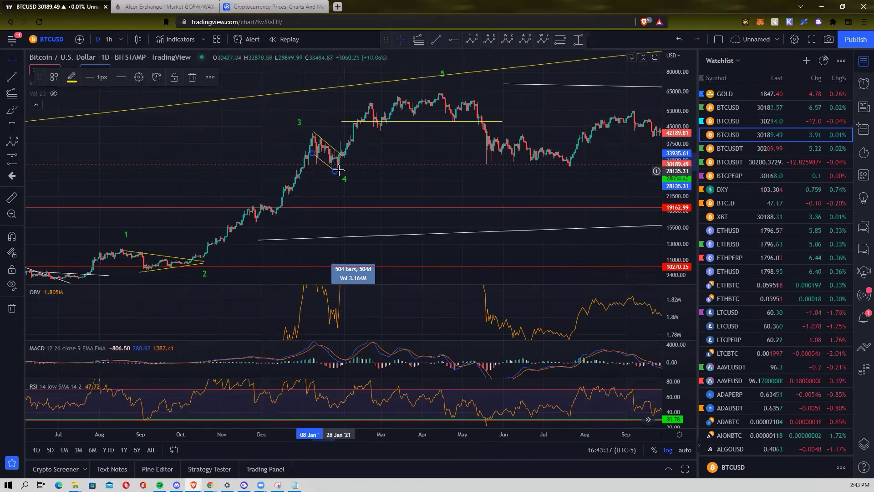
# Step: Compare the descending wave 4 channel of January 2021 with the yellow wave 2 triangle of August to October 2020
pyautogui.scroll(3, 389, 173)
pyautogui.scroll(2, 338, 193)
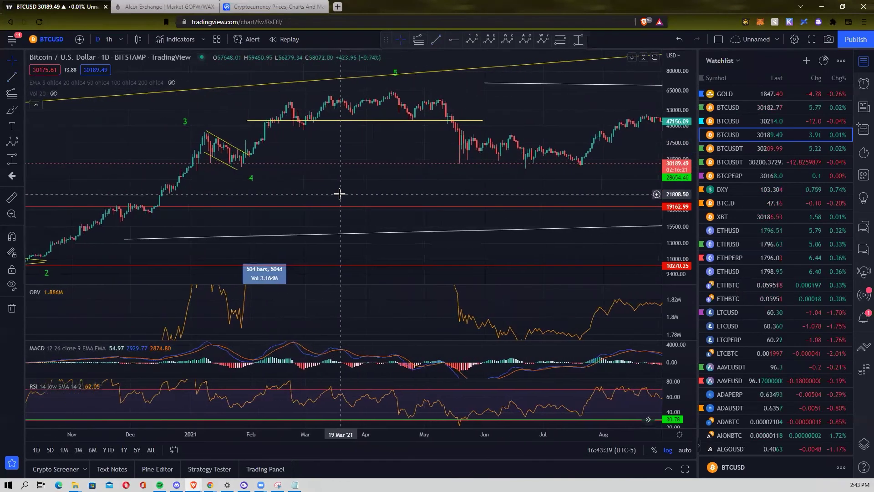
pyautogui.hscroll(-3, 314, 188)
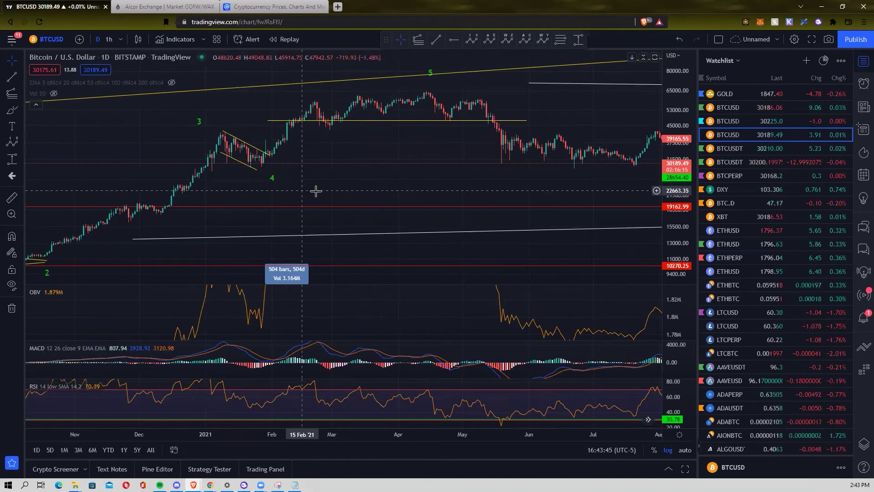
pyautogui.hscroll(-5, 387, 182)
pyautogui.hscroll(-2, 392, 185)
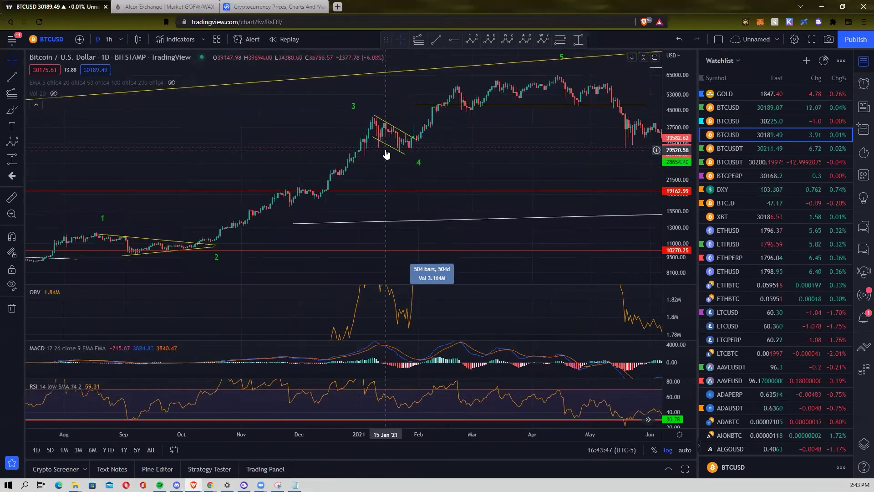
pyautogui.hscroll(3, 502, 196)
pyautogui.scroll(-2, 537, 187)
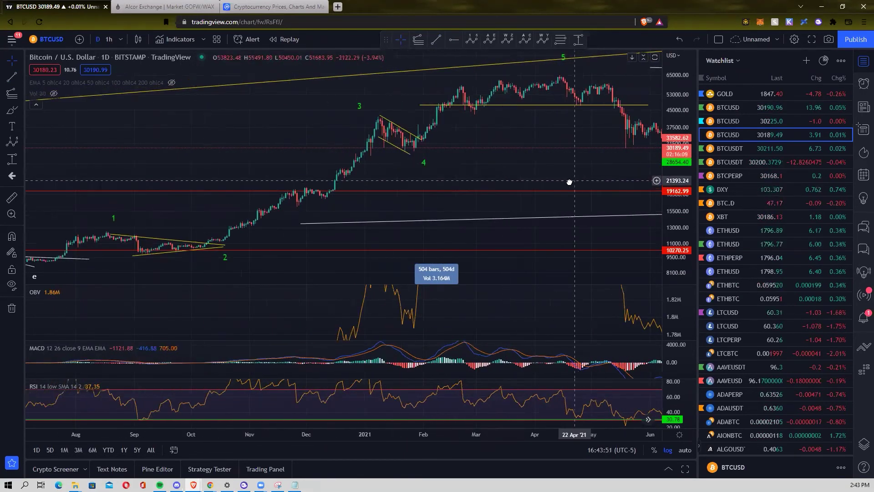
pyautogui.hscroll(3, 568, 181)
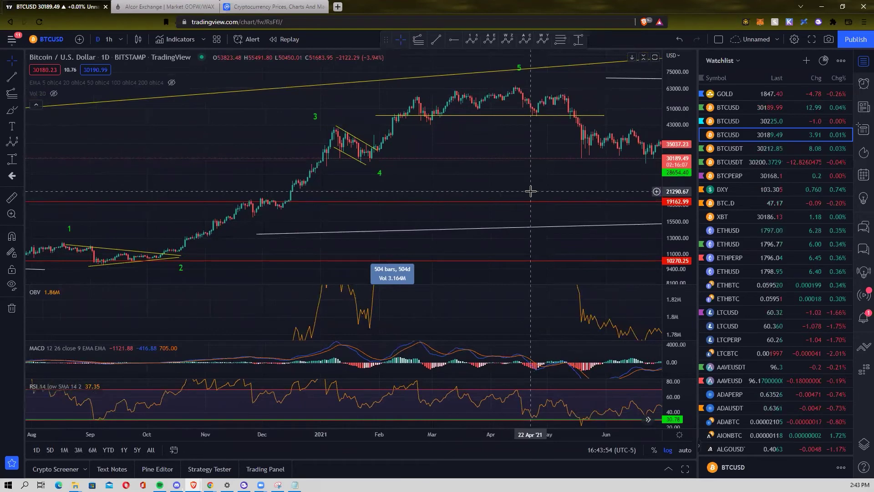
pyautogui.scroll(-1, 531, 191)
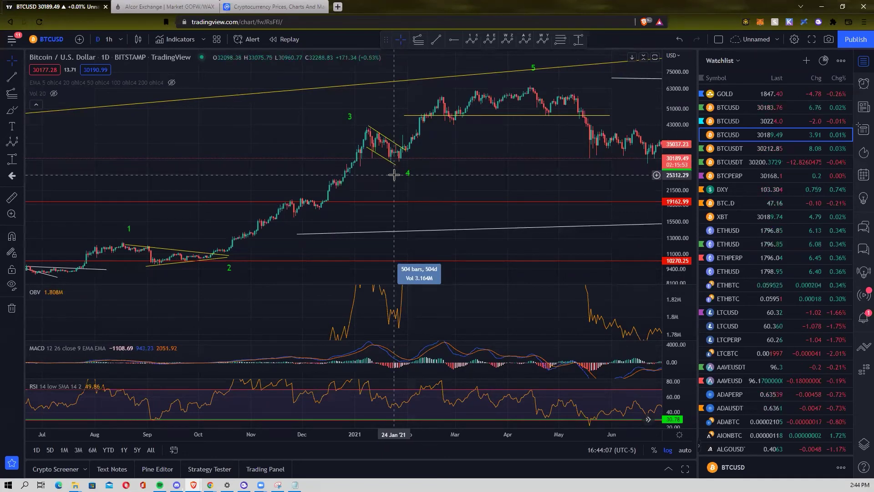
pyautogui.scroll(1, 394, 174)
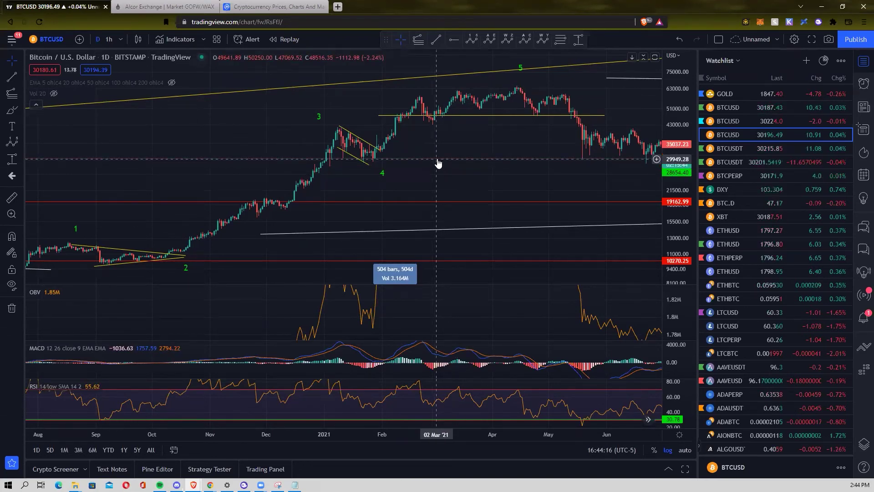
# Step: Examine wave 5 around the yellow horizontal line and the May 2021 decline, along with the full 1–5 count after the earlier b–d–e structure
pyautogui.scroll(-1, 438, 163)
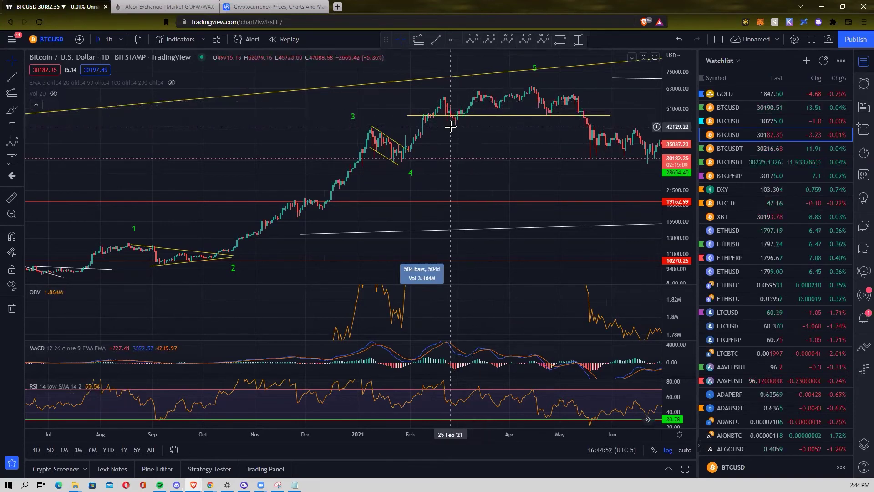
pyautogui.scroll(-1, 508, 119)
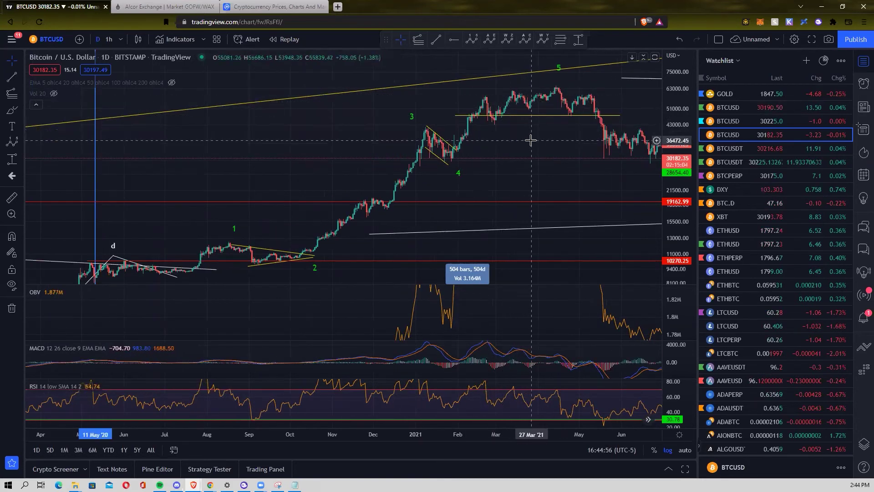
pyautogui.hscroll(5, 531, 140)
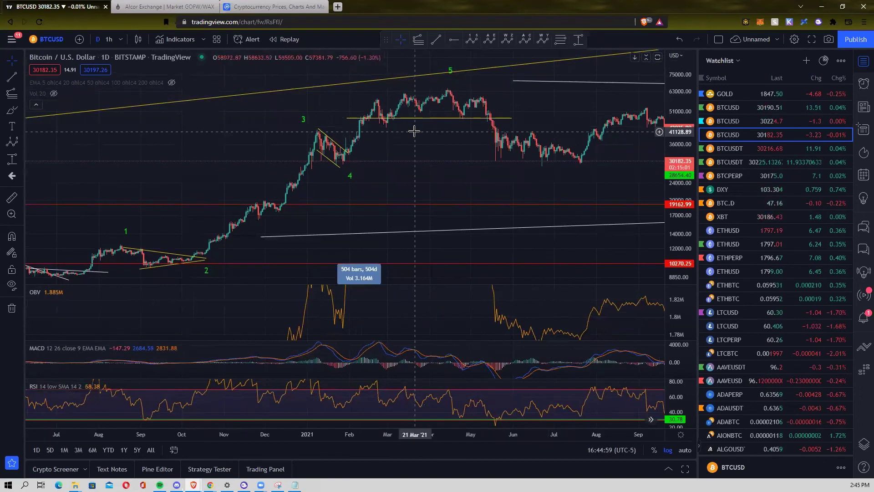
pyautogui.hscroll(3, 455, 127)
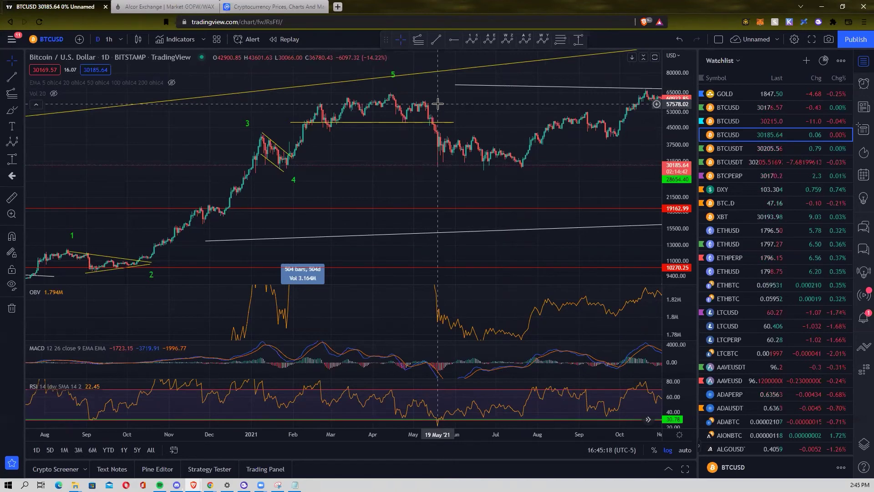
pyautogui.scroll(-1, 437, 104)
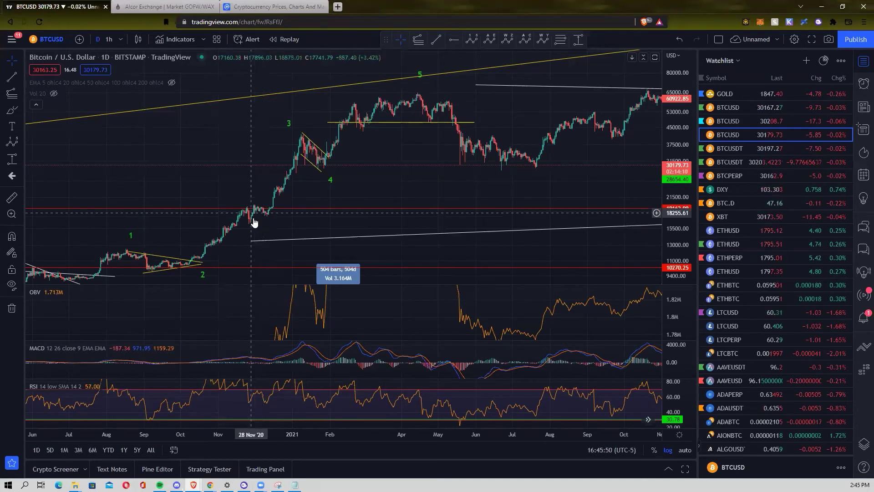
pyautogui.scroll(-1, 253, 221)
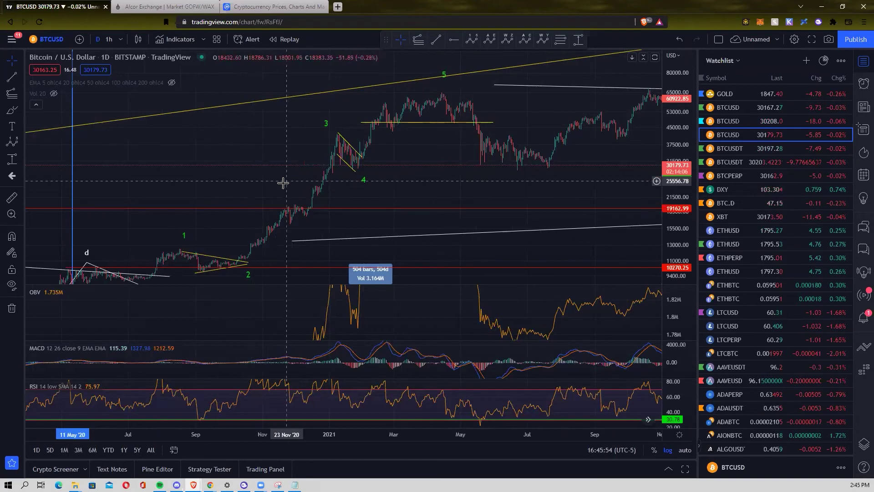
pyautogui.scroll(-1, 332, 184)
pyautogui.scroll(-3, 331, 184)
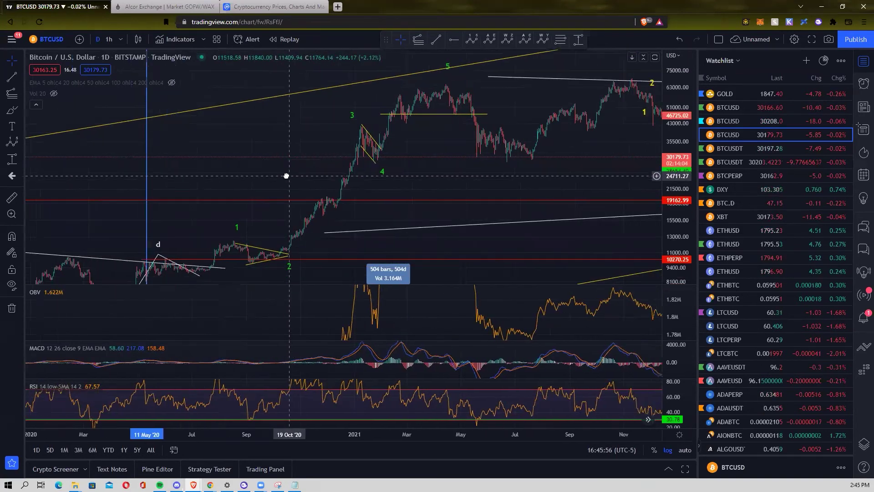
pyautogui.scroll(-3, 441, 184)
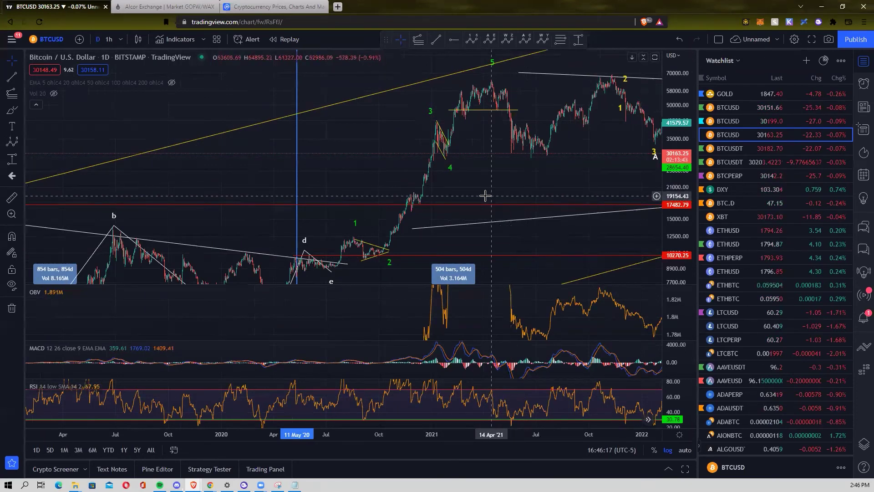
pyautogui.scroll(1, 415, 198)
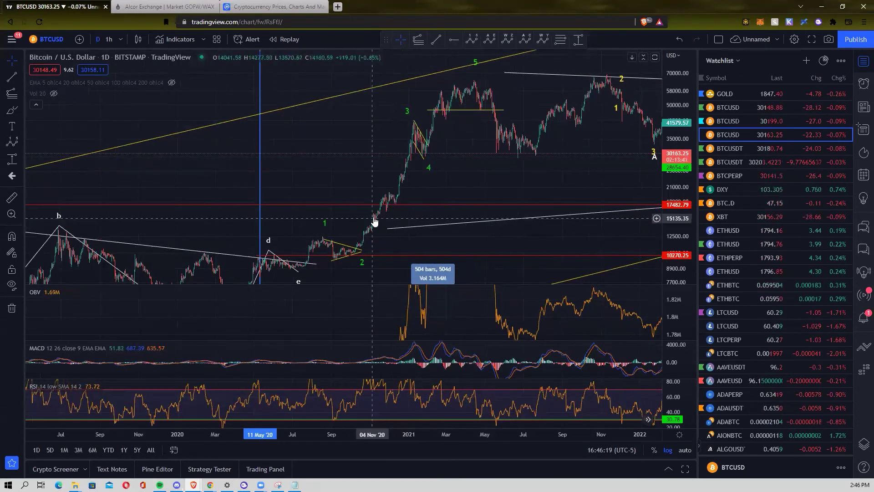
# Step: Move the upper red horizontal line that crosses the late-2020 wave 3 rise to 19162.99
pyautogui.scroll(1, 354, 247)
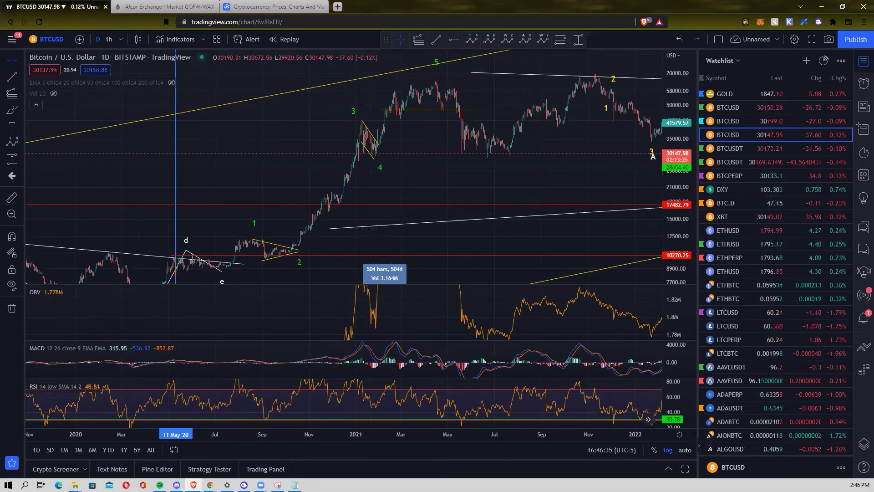
pyautogui.moveTo(368, 206); pyautogui.dragTo(371, 206)
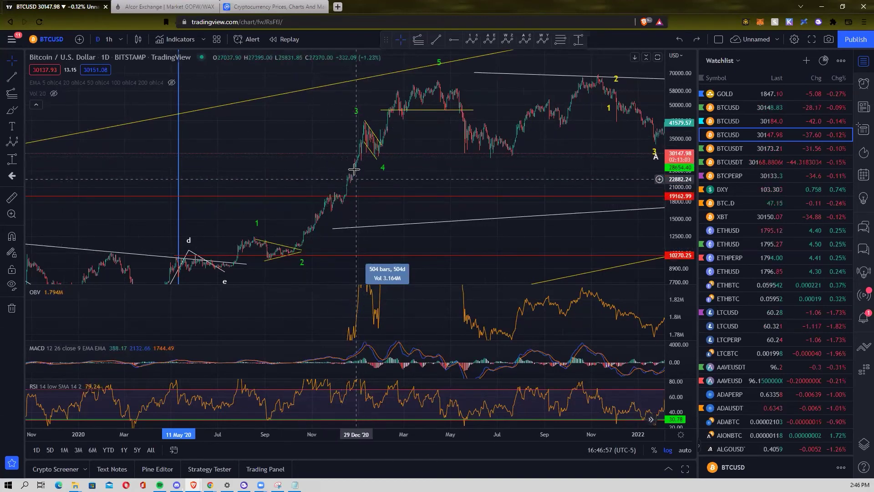
pyautogui.scroll(1, 360, 182)
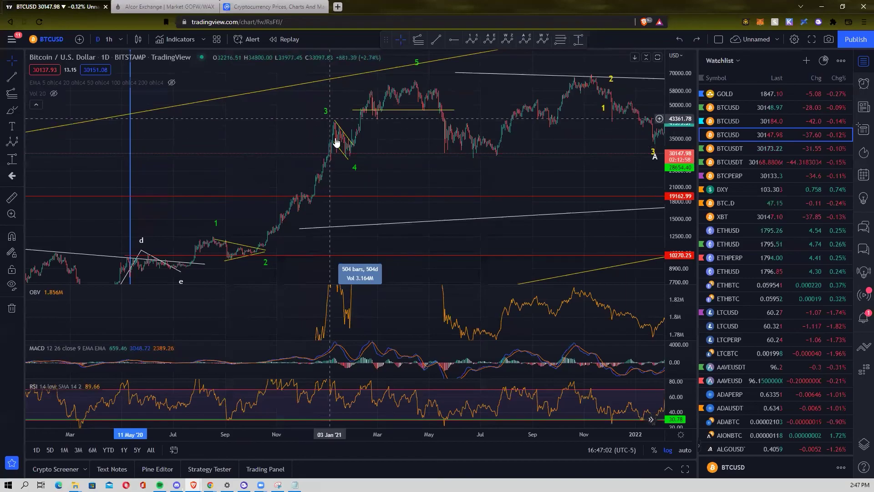
# Step: Review the Wave Personality slide on Third Waves and Fourth Wave in the Google Slides presentation and return to the BTCUSD chart
pyautogui.hotkey('alt', 'Tab')
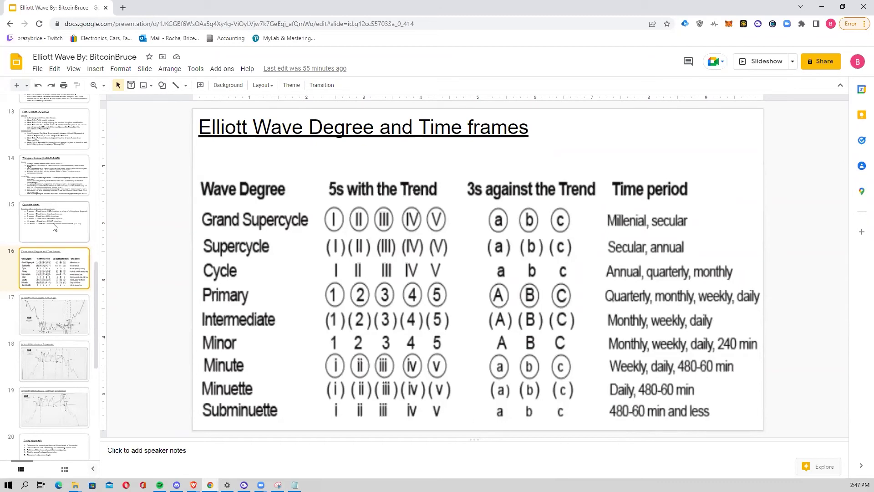
pyautogui.scroll(3, 59, 199)
pyautogui.scroll(9, 59, 199)
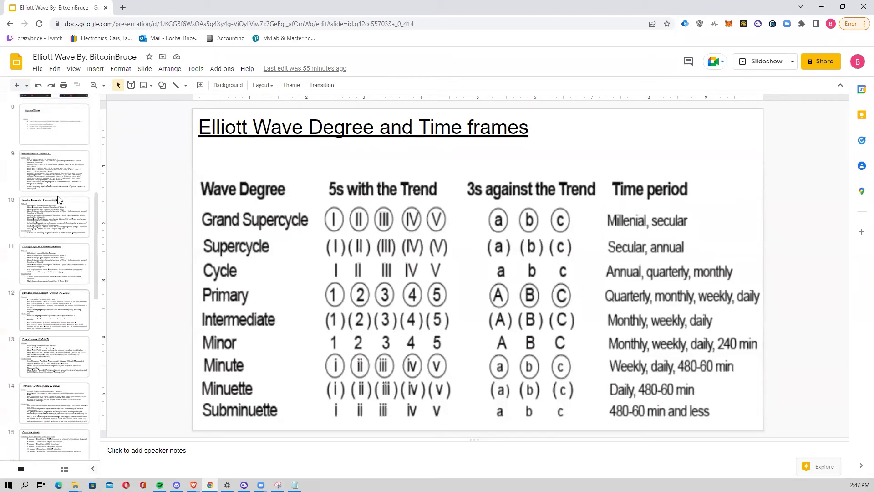
pyautogui.scroll(1, 56, 199)
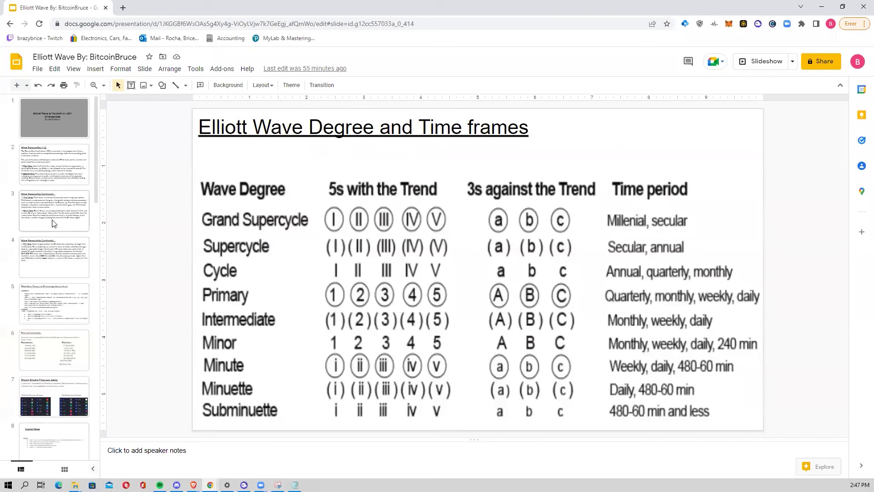
pyautogui.click(53, 221)
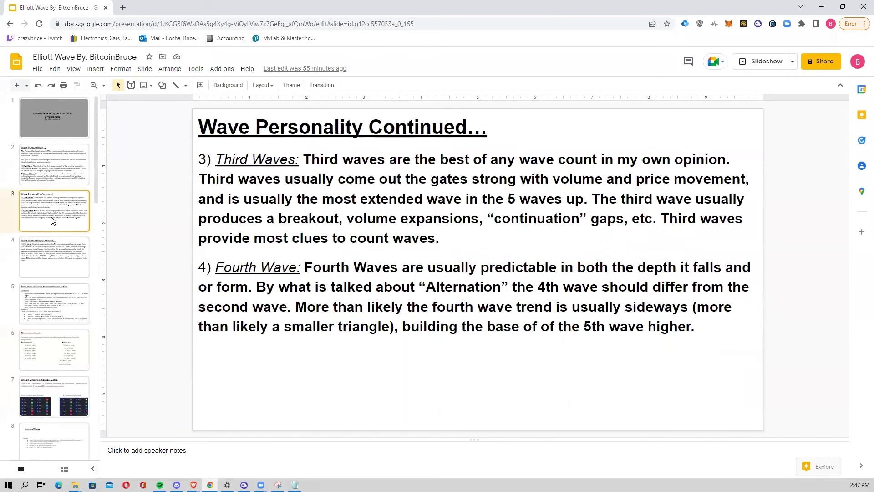
pyautogui.click(61, 269)
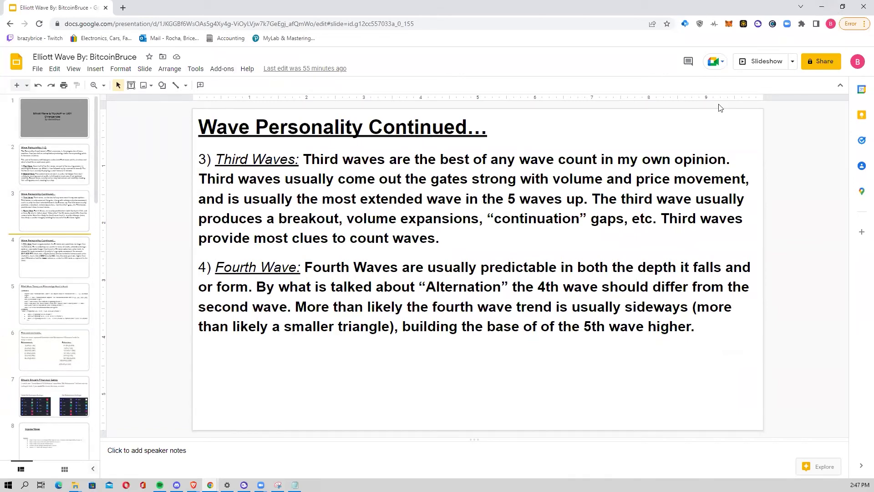
pyautogui.click(819, 9)
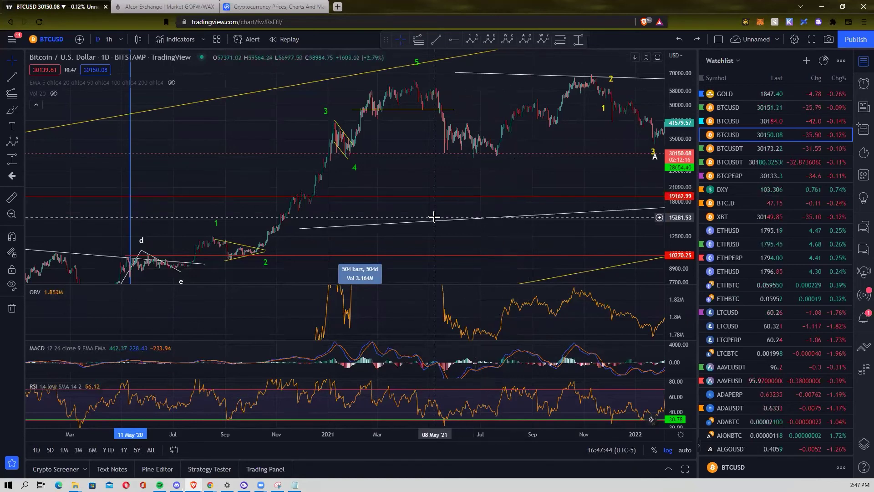
# Step: Examine the green 1–5 wave count of 2020–2021 on BTCUSD together with the following yellow count down into 2022
pyautogui.scroll(-1, 303, 169)
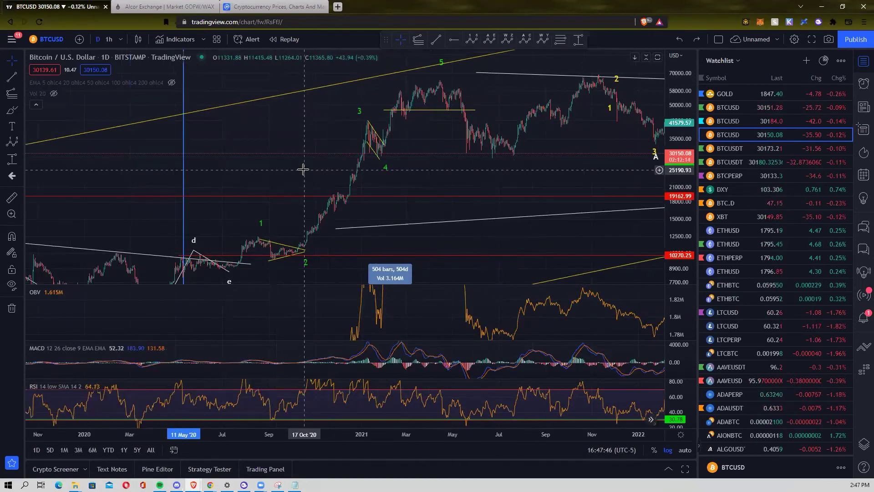
pyautogui.scroll(1, 303, 170)
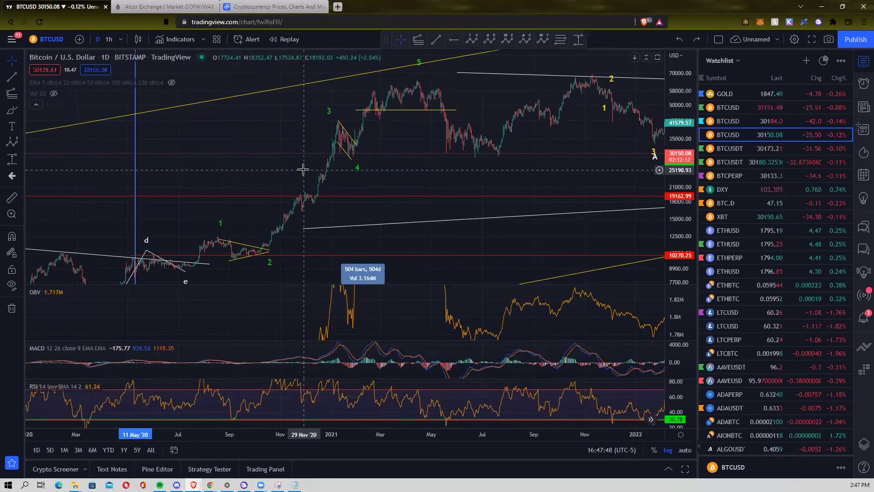
pyautogui.scroll(1, 303, 169)
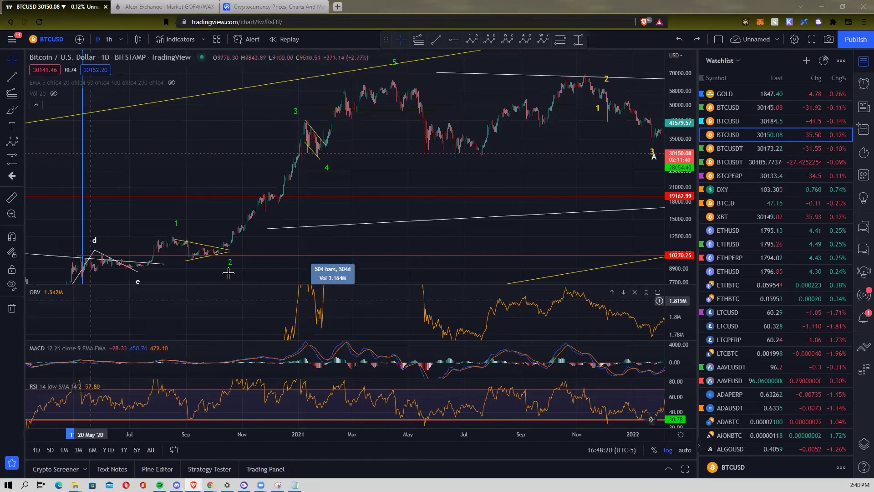
pyautogui.scroll(2, 384, 201)
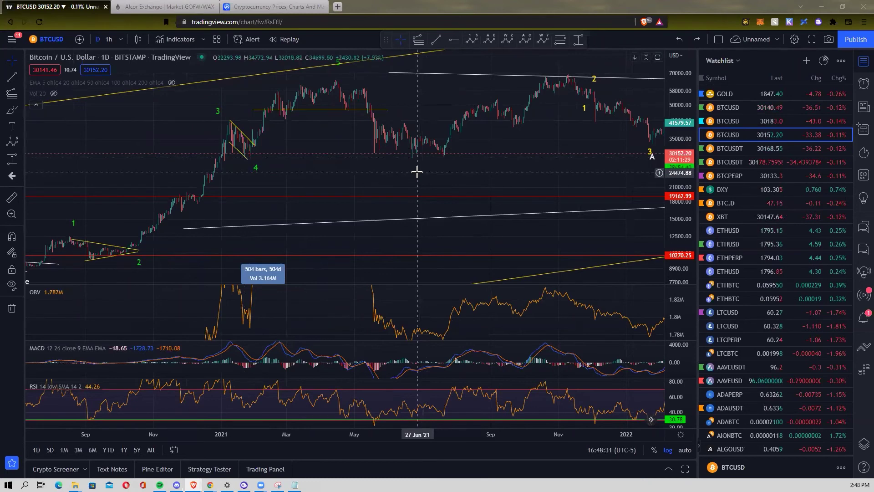
pyautogui.scroll(-1, 413, 173)
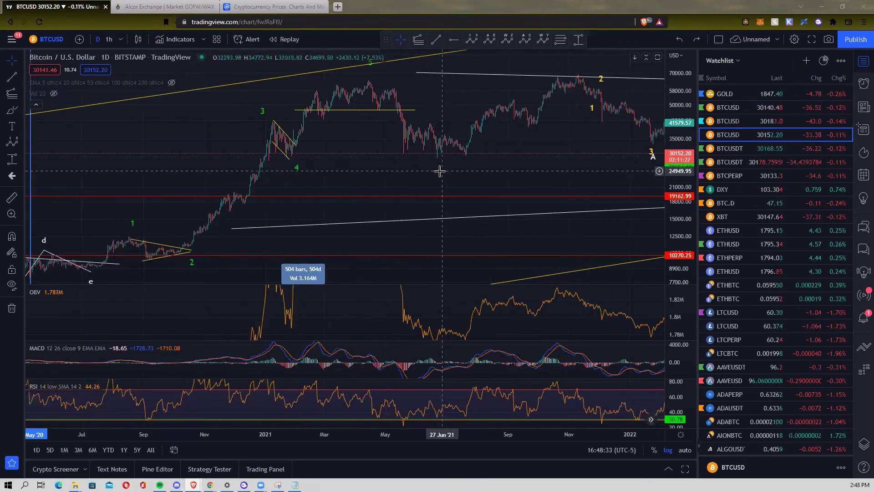
pyautogui.moveTo(420, 173); pyautogui.dragTo(317, 177)
pyautogui.scroll(-2, 394, 177)
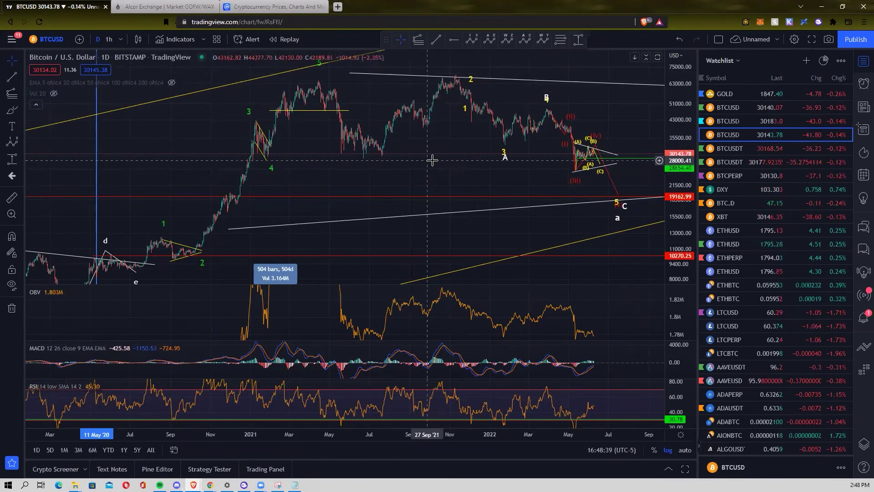
# Step: Check the May–June 2022 triangle and projected drop on BTCUSD, and examine the a–b–c pullback to the LPS on BTC.D
pyautogui.scroll(2, 640, 184)
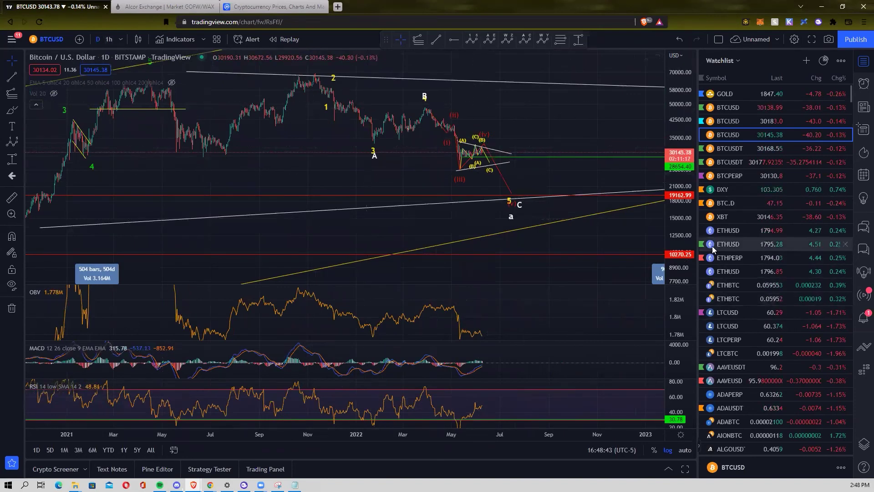
pyautogui.scroll(3, 659, 189)
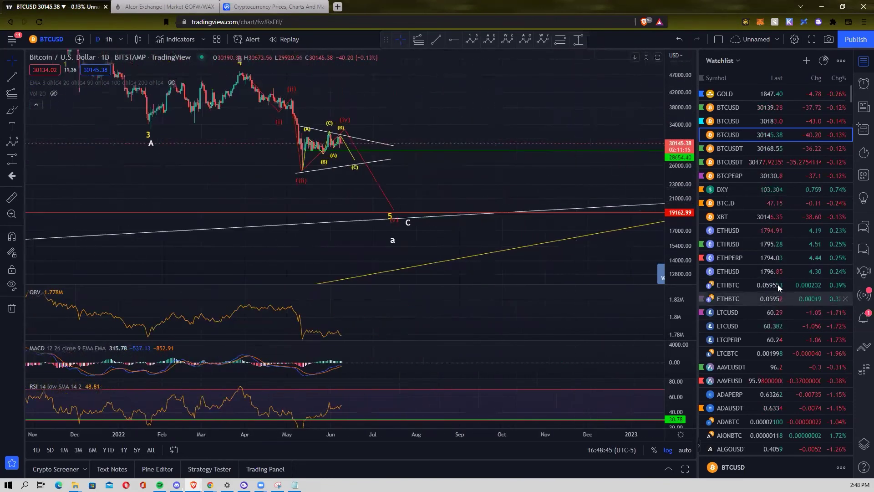
pyautogui.click(748, 202)
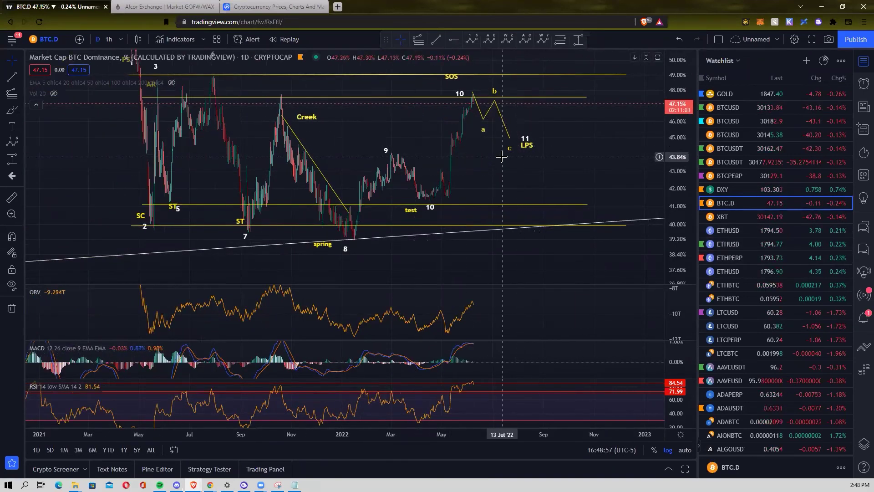
pyautogui.scroll(-2, 504, 148)
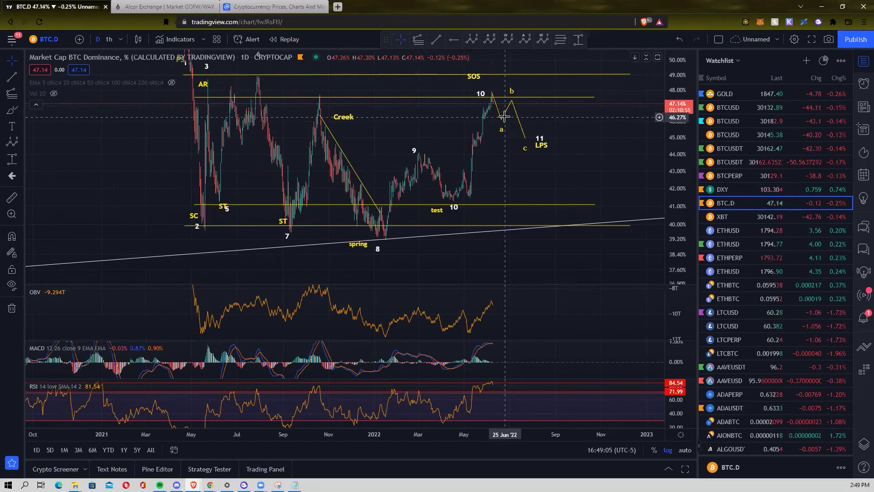
# Step: Open the green-flagged ETHUSD chart and delete the yellow (i)–(v) wave projection below the June 2022 triangle
pyautogui.click(774, 244)
pyautogui.scroll(5, 650, 177)
pyautogui.moveTo(629, 211); pyautogui.dragTo(483, 138)
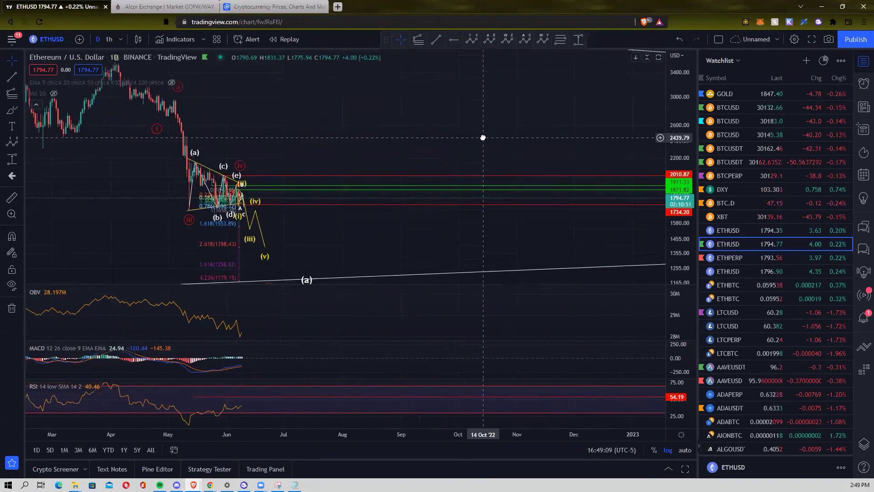
pyautogui.moveTo(398, 231); pyautogui.dragTo(377, 209)
pyautogui.scroll(2, 329, 241)
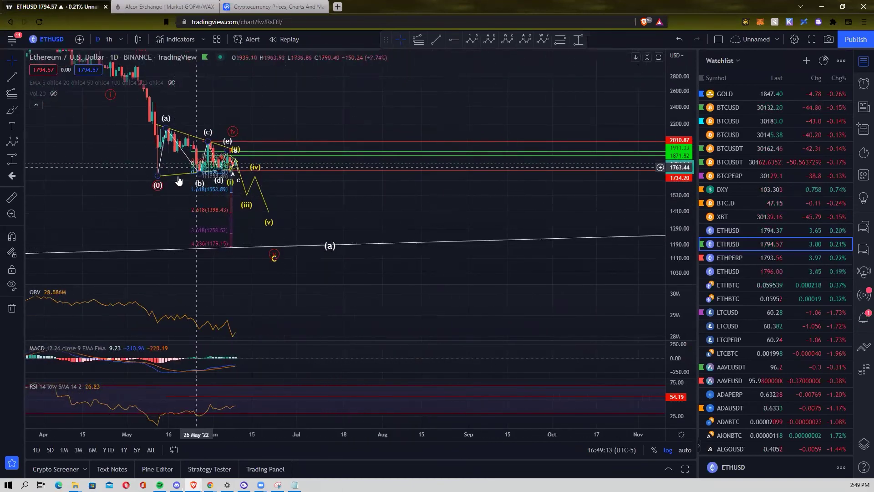
pyautogui.click(255, 178)
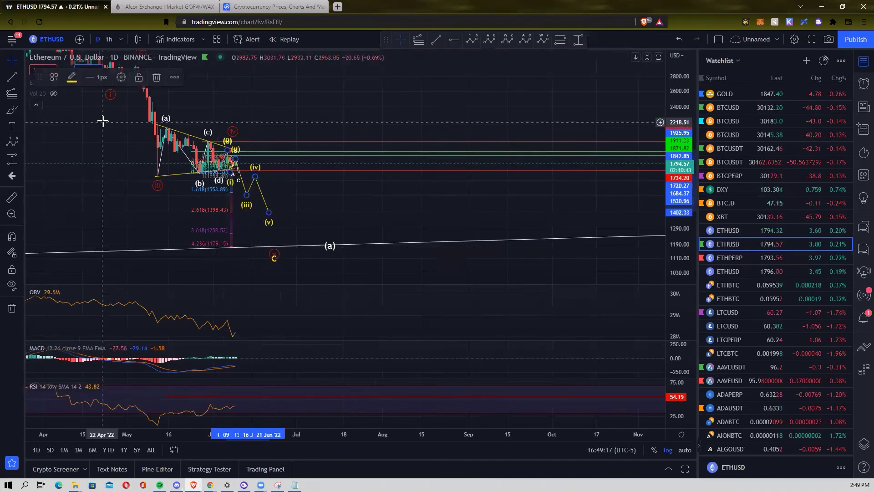
pyautogui.click(156, 78)
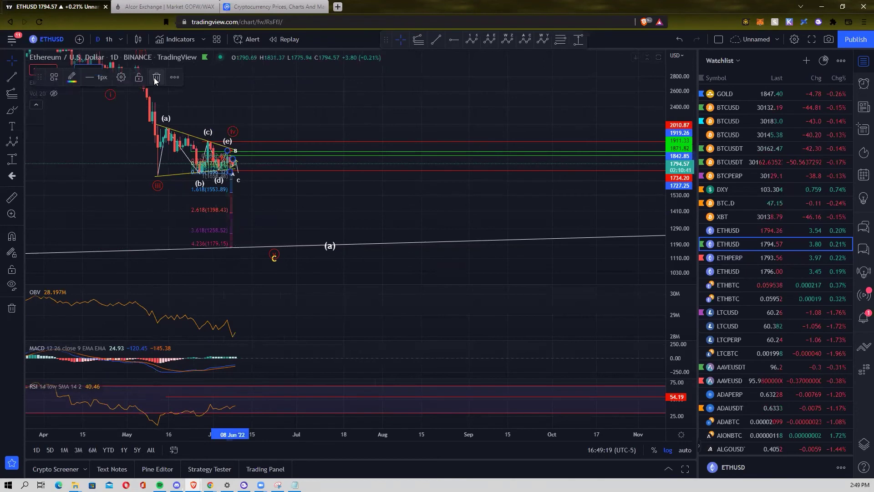
# Step: Delete the Fibonacci extension, the white A–B–C correction and the two short yellow trend lines near ETHUSD's wave (e)
pyautogui.click(155, 77)
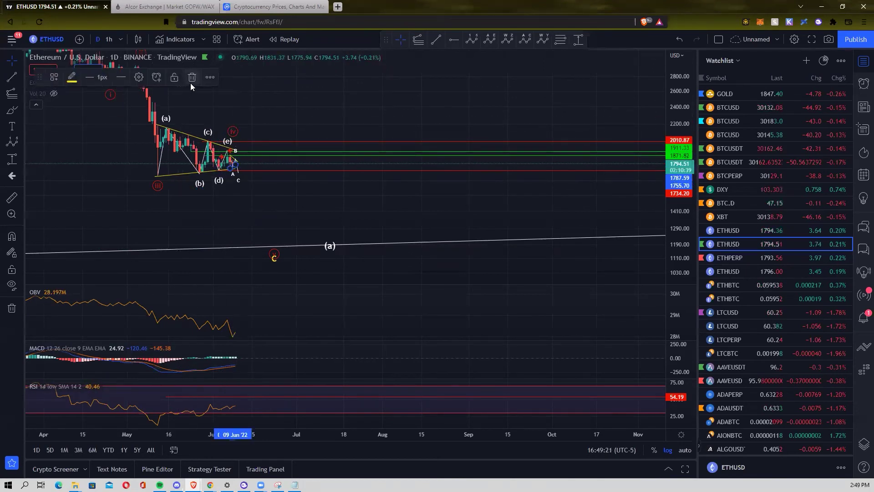
pyautogui.click(190, 83)
pyautogui.click(161, 78)
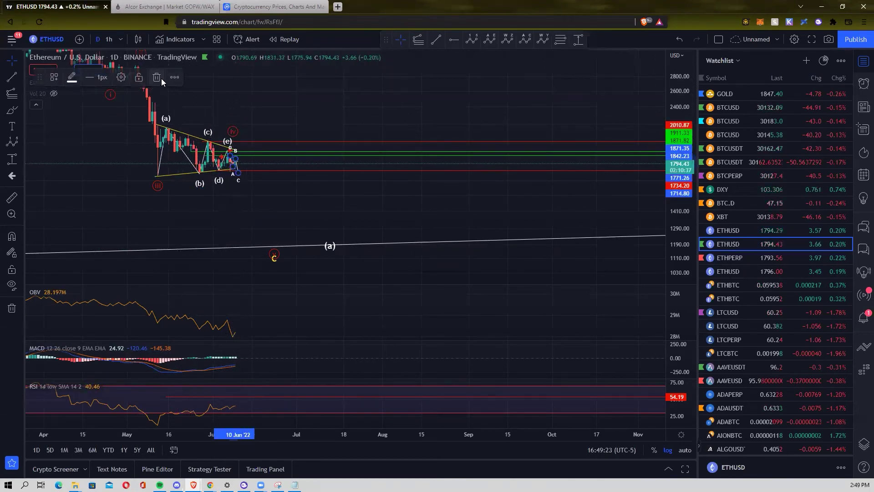
pyautogui.click(162, 79)
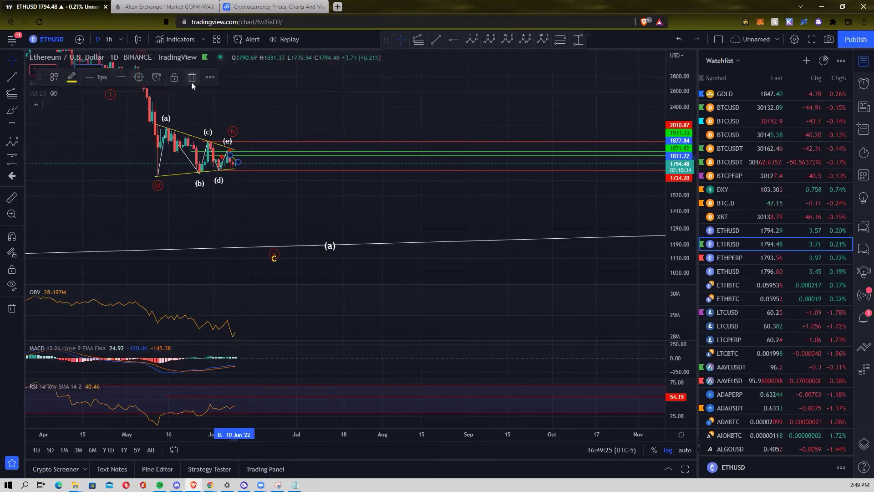
pyautogui.click(191, 82)
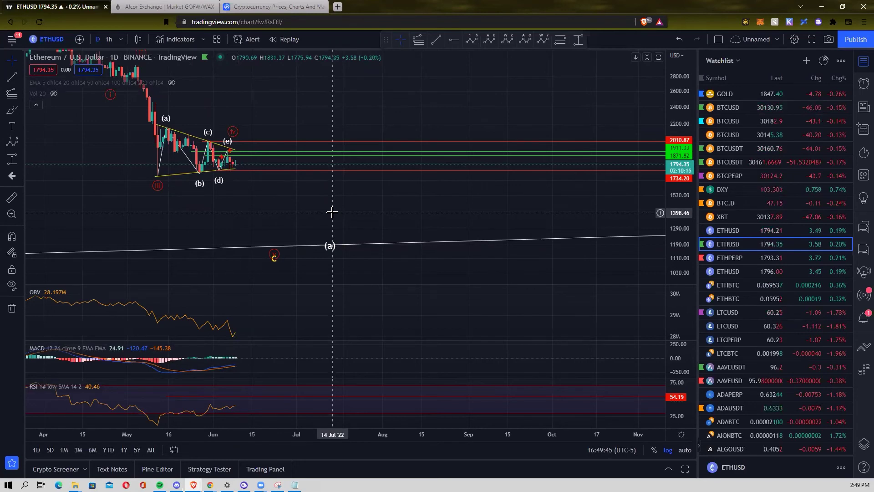
# Step: Examine the ETHUSD (a)–(e) triangle against the wave C and (a) target on the long white trend line
pyautogui.scroll(1, 334, 212)
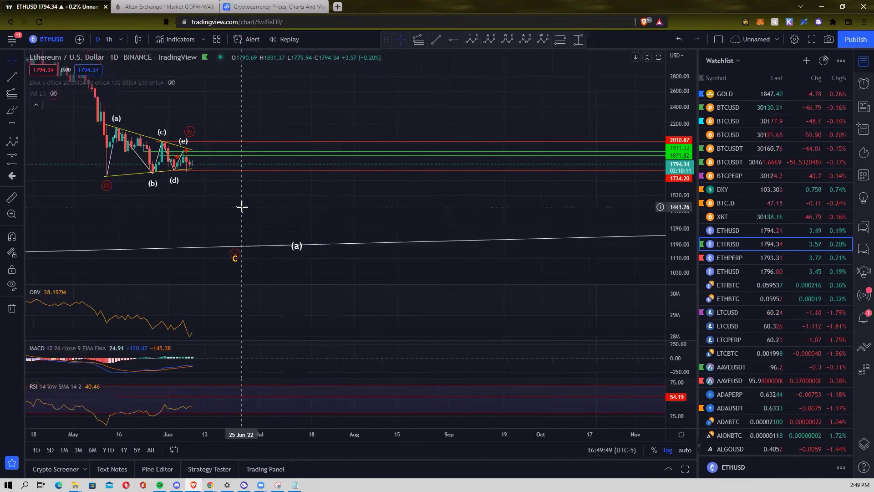
pyautogui.scroll(-1, 242, 207)
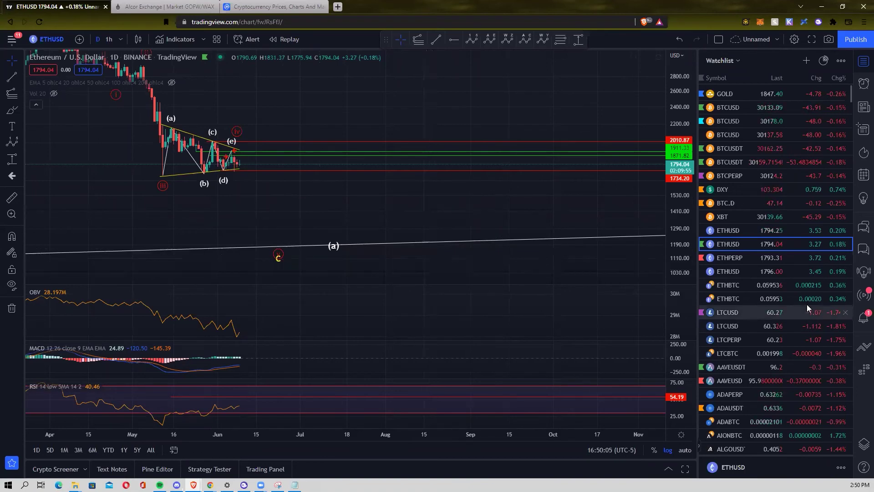
pyautogui.scroll(-5, 806, 304)
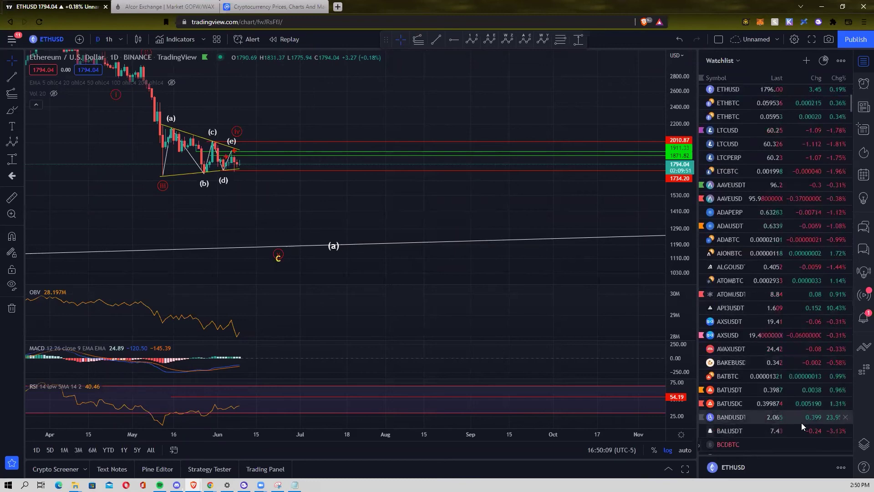
pyautogui.scroll(4, 813, 413)
# Step: Compare the projected a–b–c pullback to the LPS on BTC.D with the DXY wave labels, and reopen ETHUSD
pyautogui.click(761, 160)
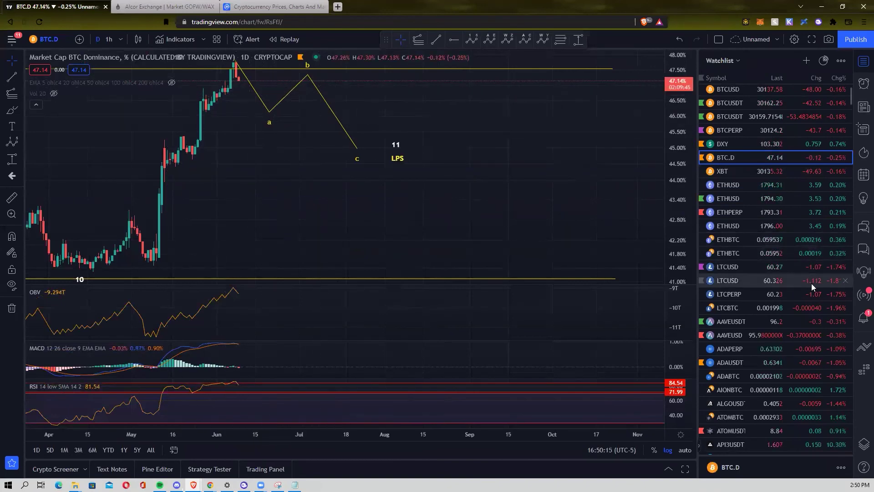
pyautogui.scroll(-2, 546, 212)
pyautogui.scroll(-1, 546, 212)
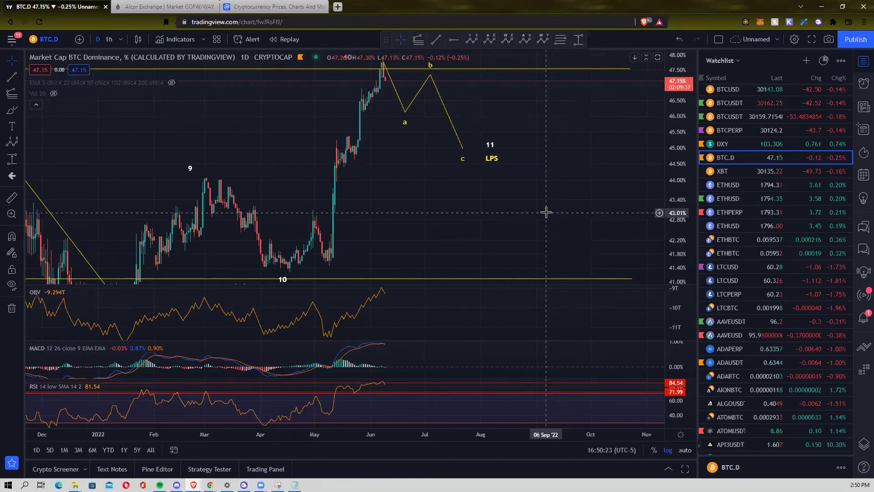
pyautogui.scroll(2, 629, 211)
pyautogui.moveTo(673, 188); pyautogui.dragTo(616, 184)
pyautogui.scroll(-1, 616, 184)
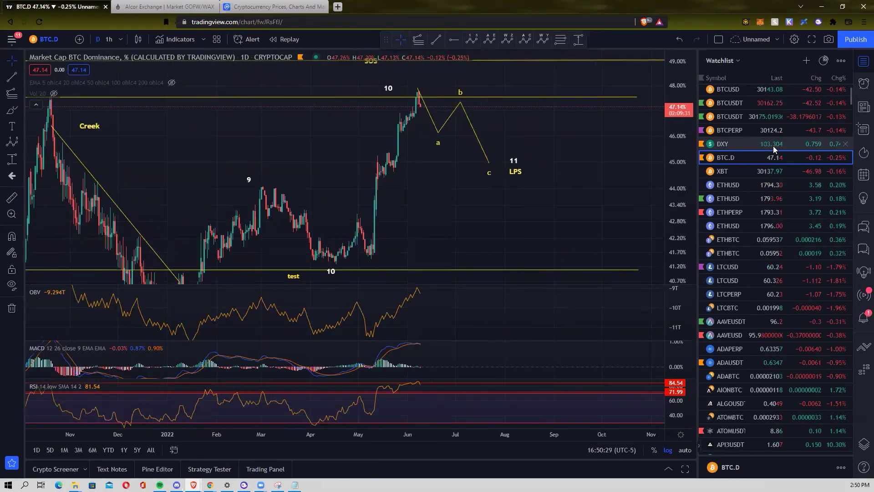
pyautogui.click(774, 145)
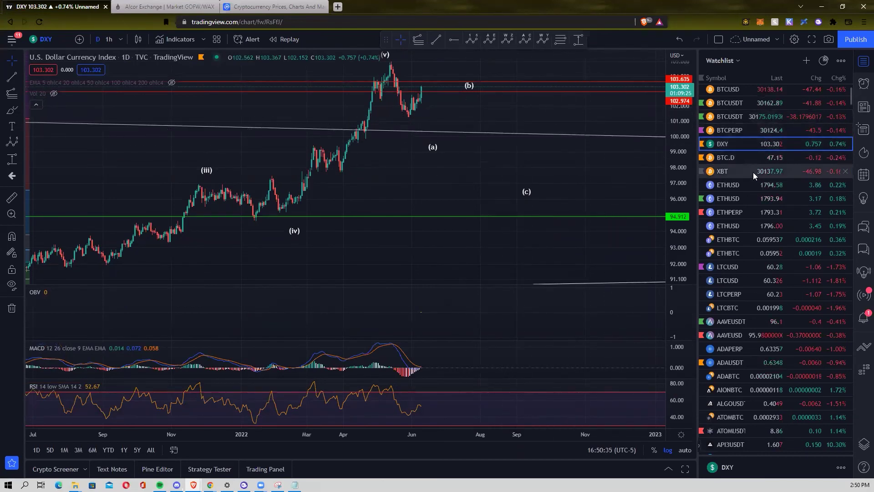
pyautogui.click(749, 194)
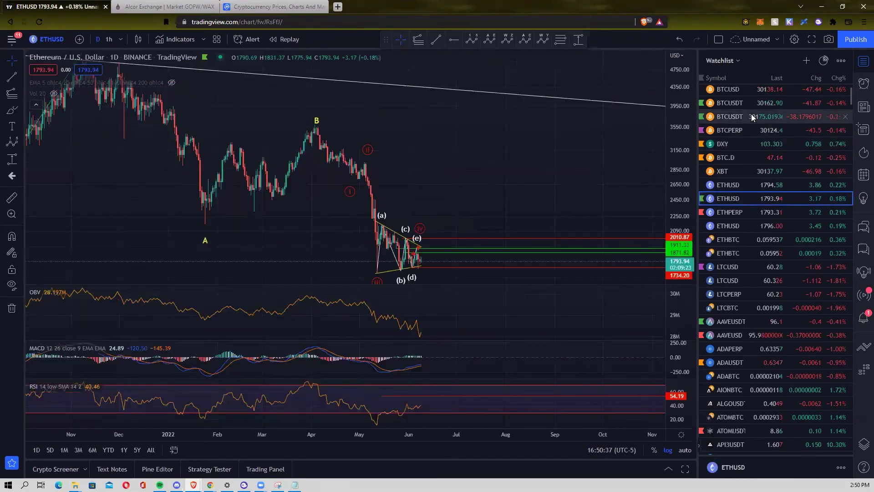
# Step: Switch ETHUSD to the 1-hour interval and frame the (a)–(e) triangle together with its yellow boundaries and horizontal levels
pyautogui.scroll(5, 569, 191)
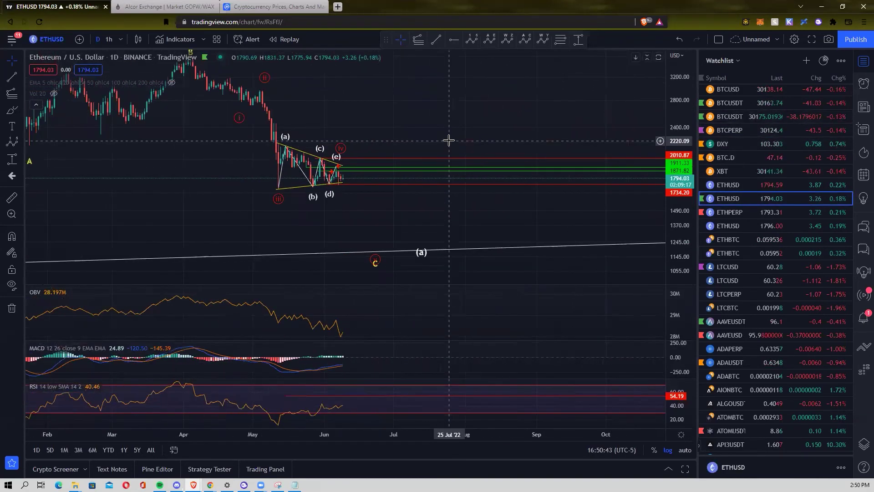
pyautogui.moveTo(353, 137); pyautogui.dragTo(378, 142)
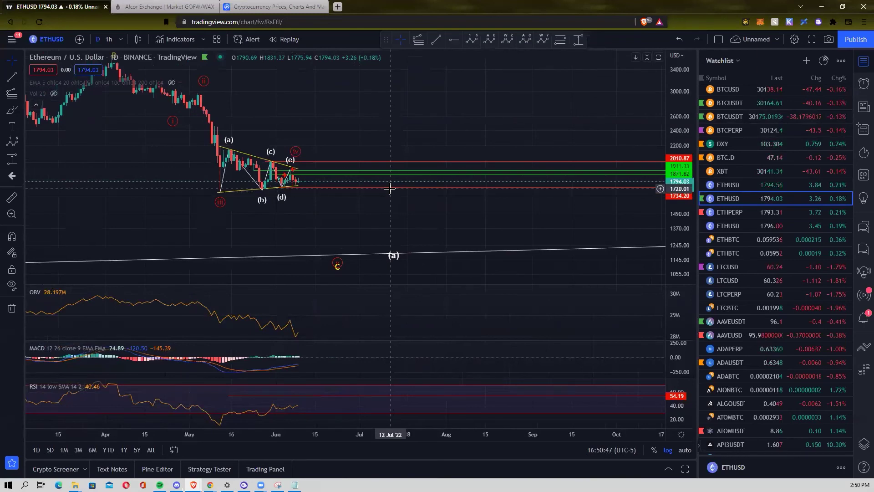
pyautogui.click(109, 39)
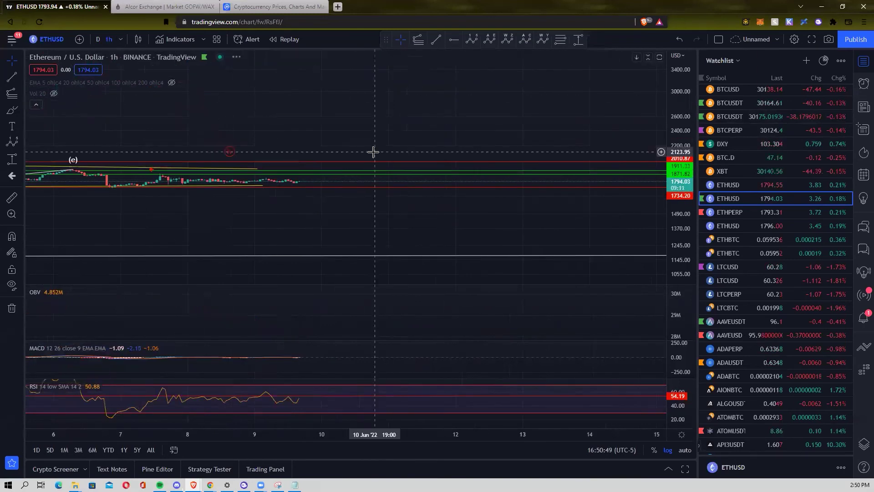
pyautogui.moveTo(546, 228); pyautogui.dragTo(435, 226)
pyautogui.moveTo(676, 219); pyautogui.dragTo(677, 200)
pyautogui.moveTo(627, 230); pyautogui.dragTo(595, 230)
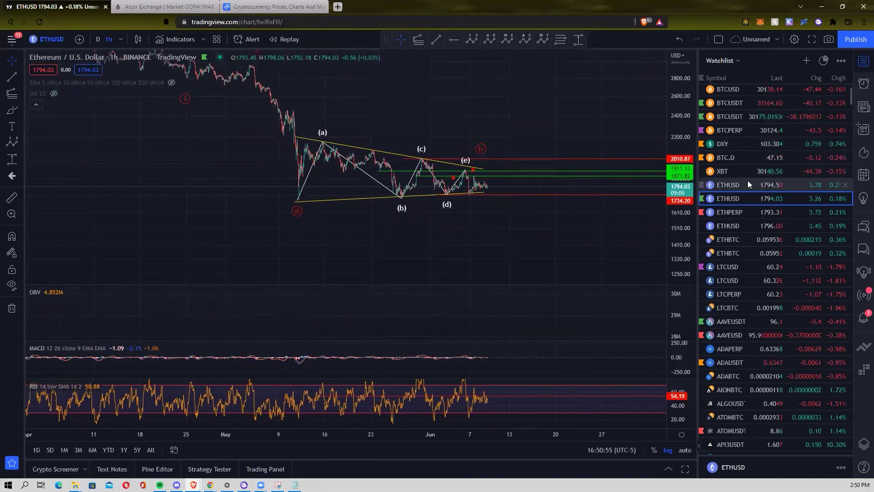
pyautogui.scroll(1, 752, 131)
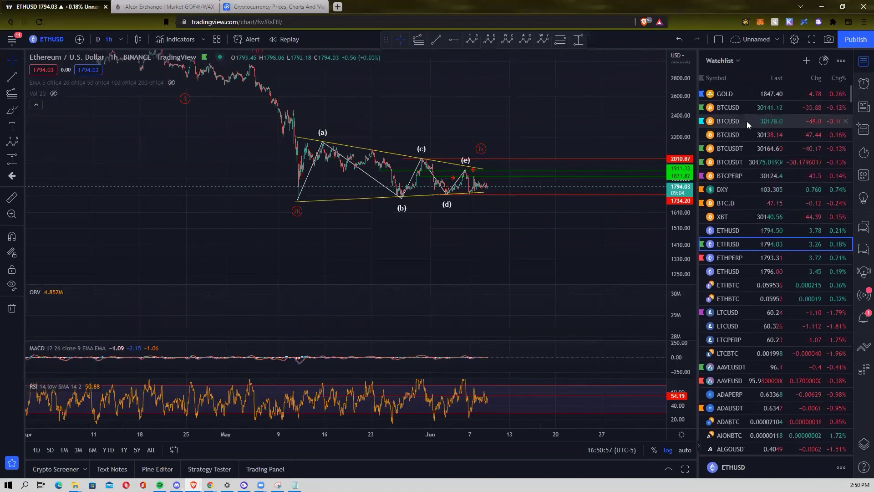
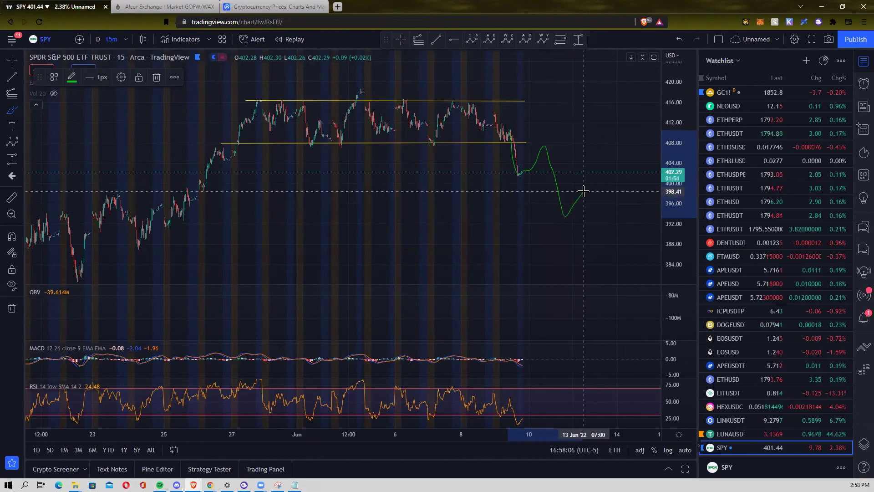
# Step: Finish the green freehand decline projection on SPY at about 386, return to the cross cursor and deselect the drawing
pyautogui.click(16, 62)
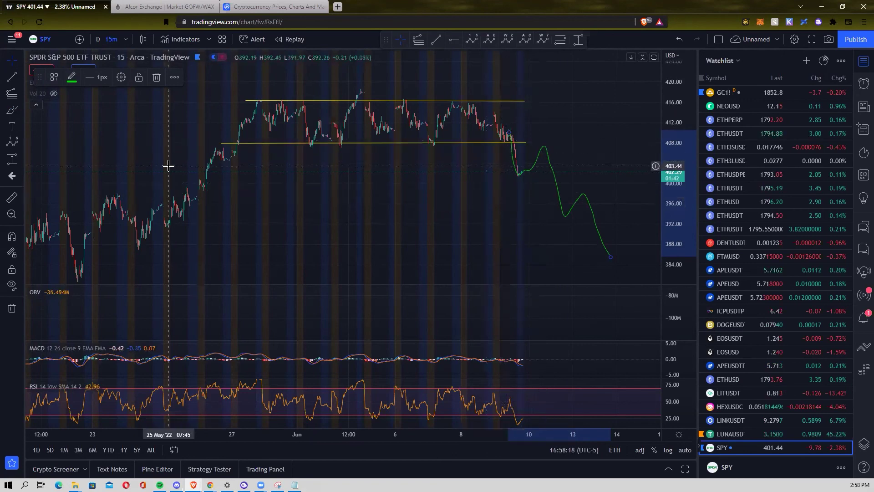
pyautogui.click(11, 63)
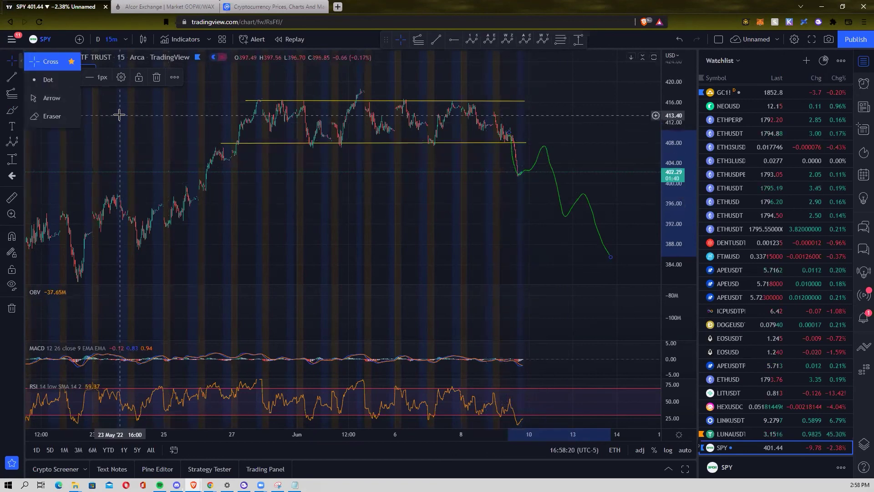
pyautogui.click(143, 123)
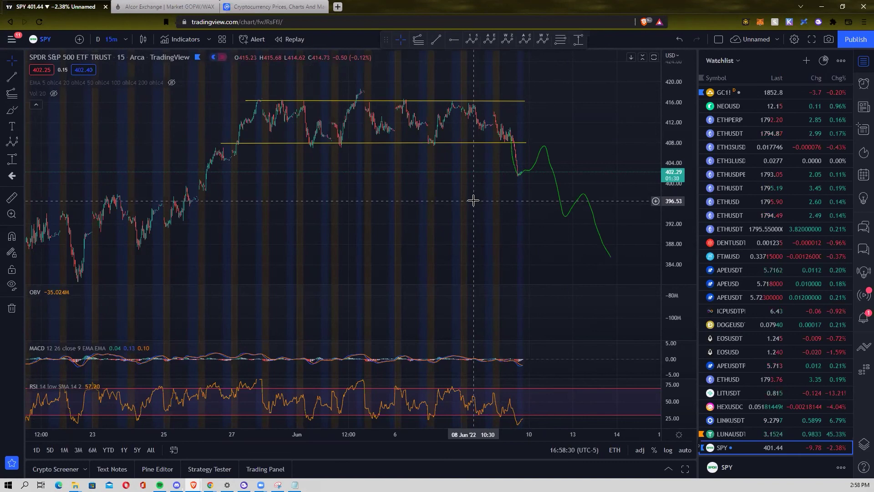
# Step: Compare SPY's yellow trading range and green projection with the Wyckoff distribution w/ upthrust schematic in the Elliott Wave slides
pyautogui.scroll(-3, 473, 201)
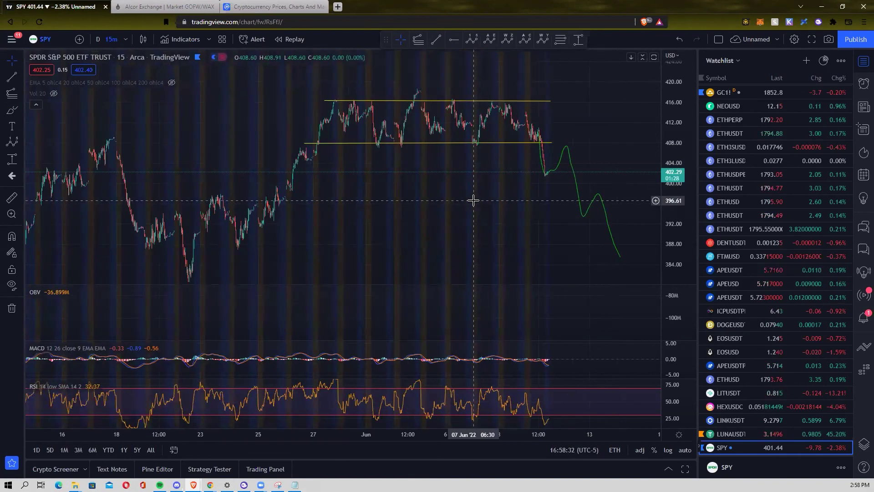
pyautogui.scroll(1, 474, 201)
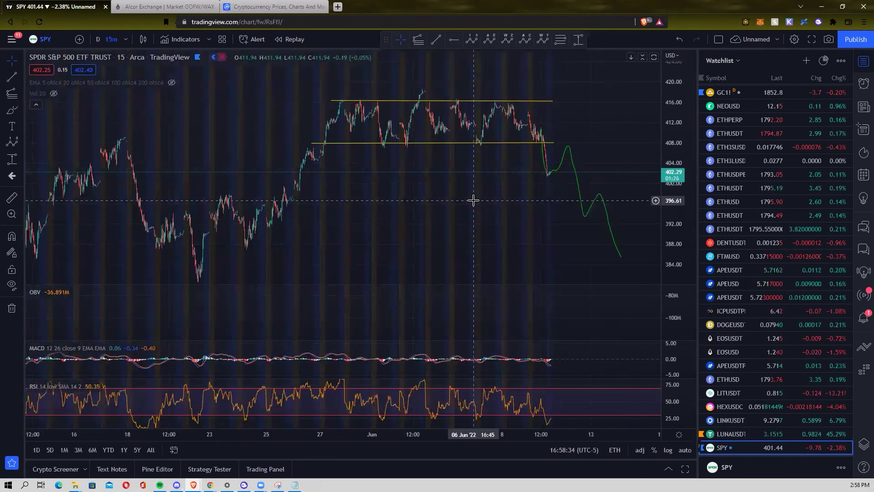
pyautogui.scroll(-2, 474, 201)
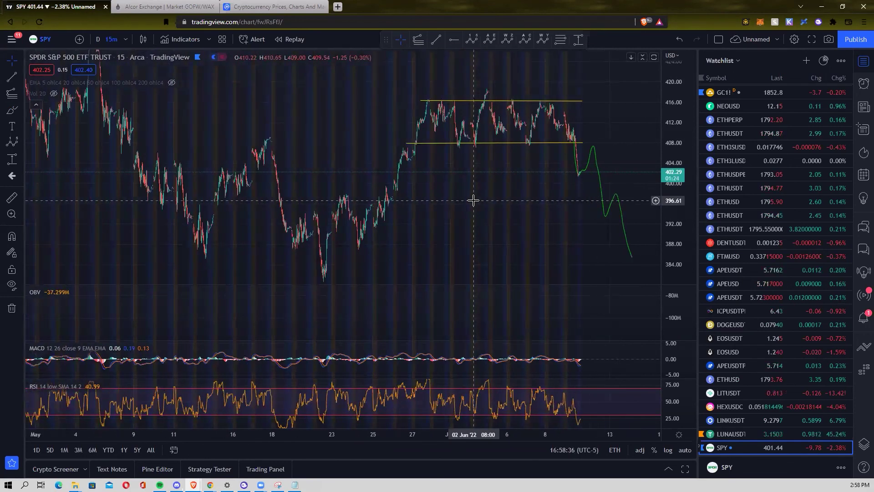
pyautogui.scroll(2, 474, 201)
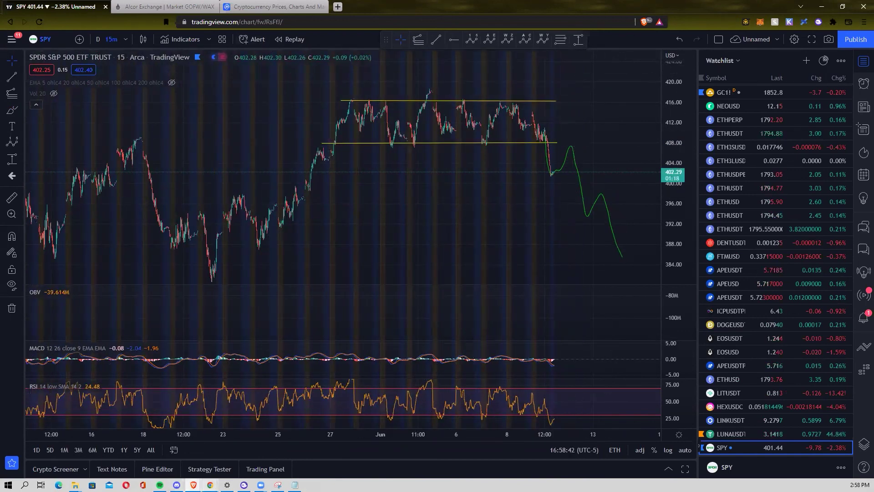
pyautogui.moveTo(210, 485)
pyautogui.click(204, 447)
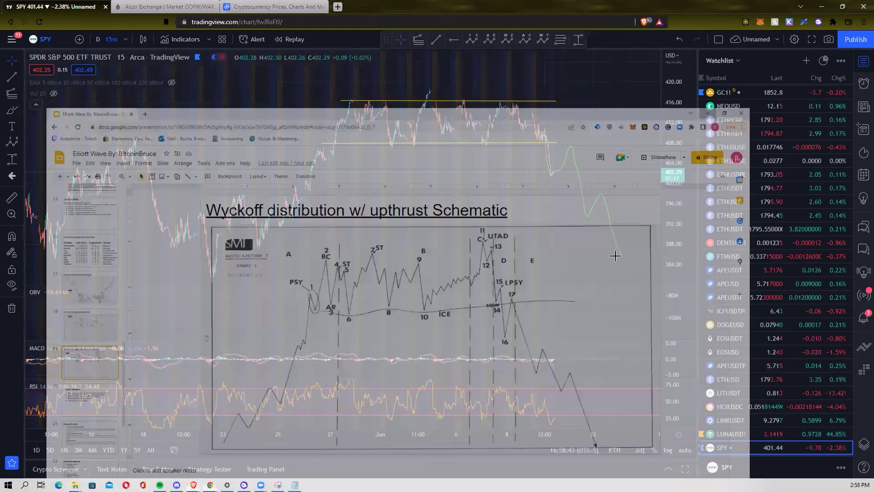
pyautogui.click(822, 6)
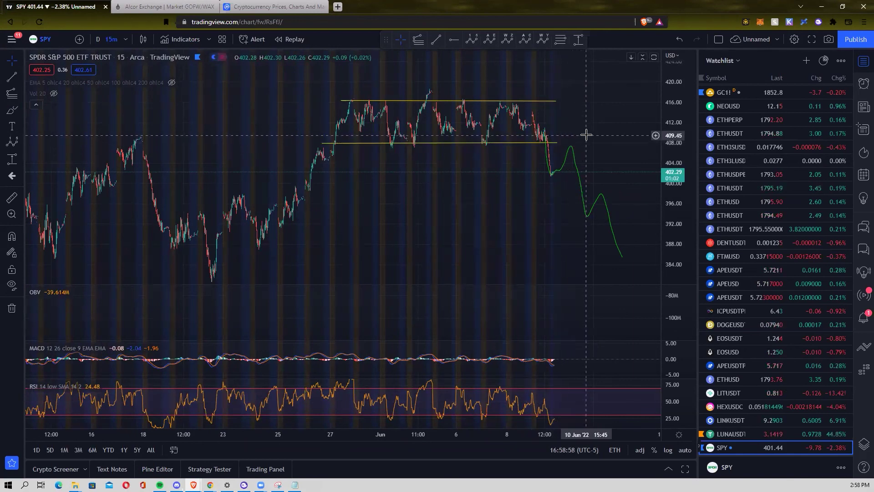
pyautogui.scroll(1, 569, 137)
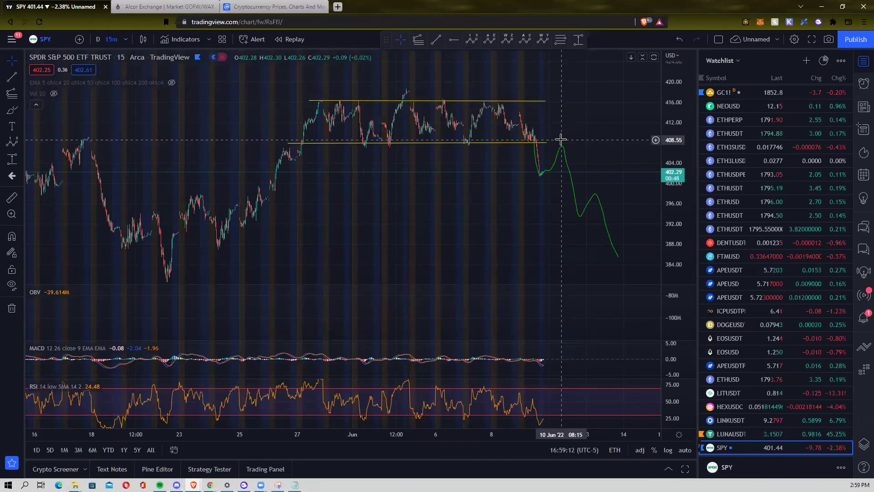
pyautogui.scroll(-1, 561, 138)
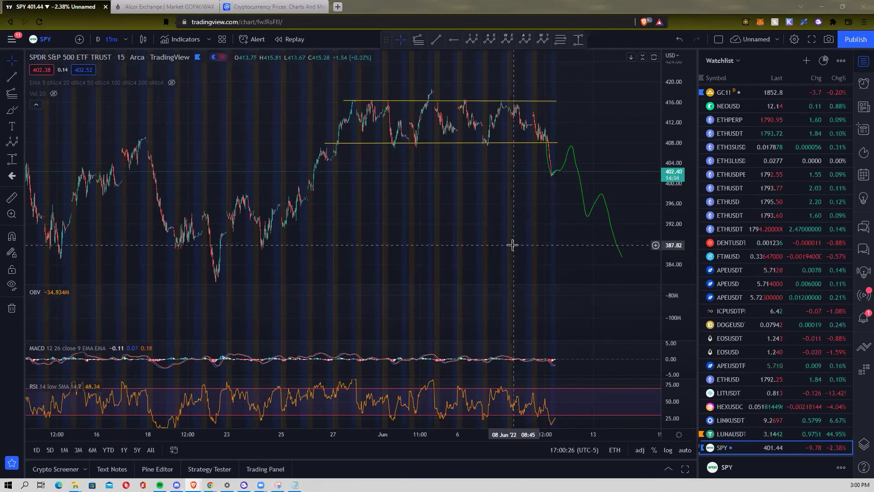
# Step: Switch SPY to the 4-hour interval and compress the price scale to fit the 2021–2022 price action
pyautogui.scroll(-4, 515, 244)
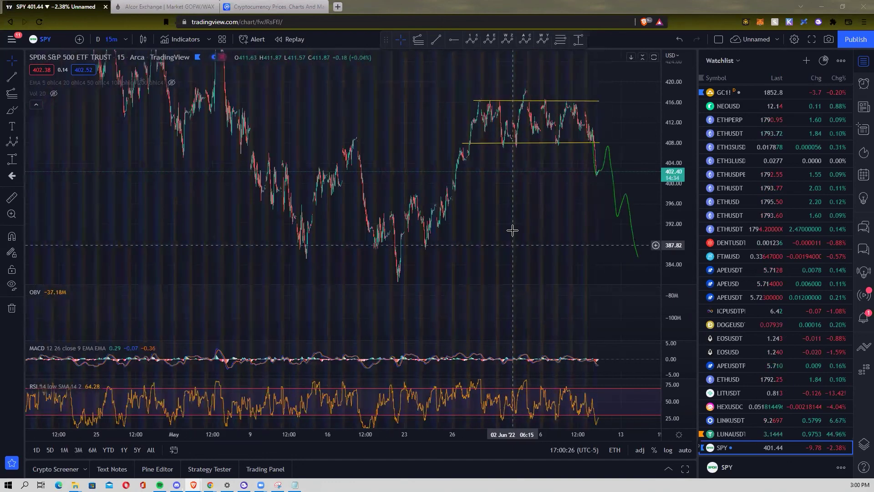
pyautogui.click(125, 40)
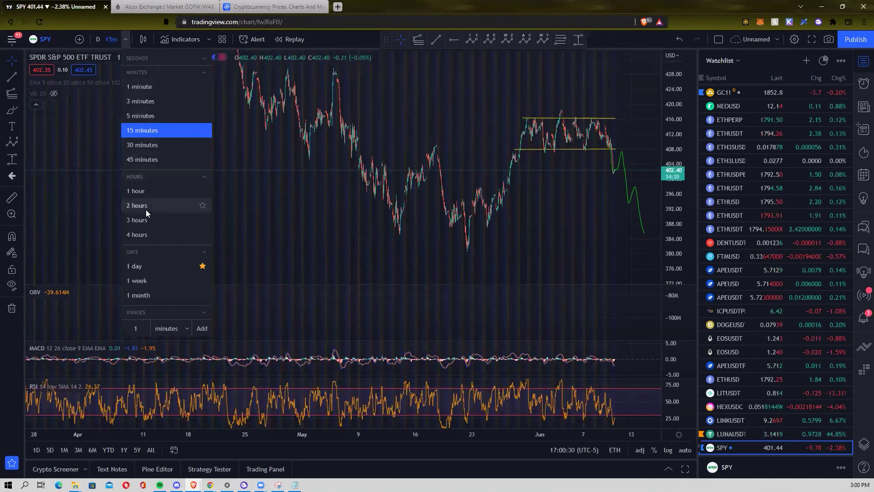
pyautogui.click(144, 234)
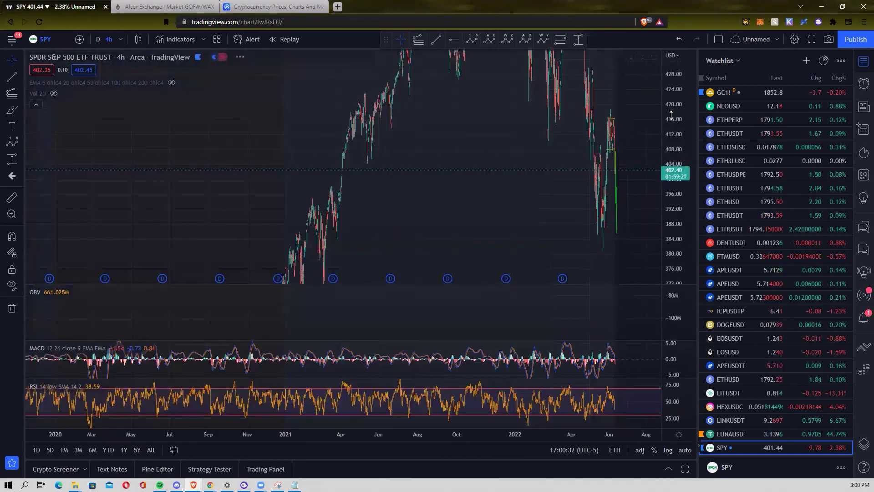
pyautogui.moveTo(680, 132); pyautogui.dragTo(680, 155)
pyautogui.scroll(3, 644, 434)
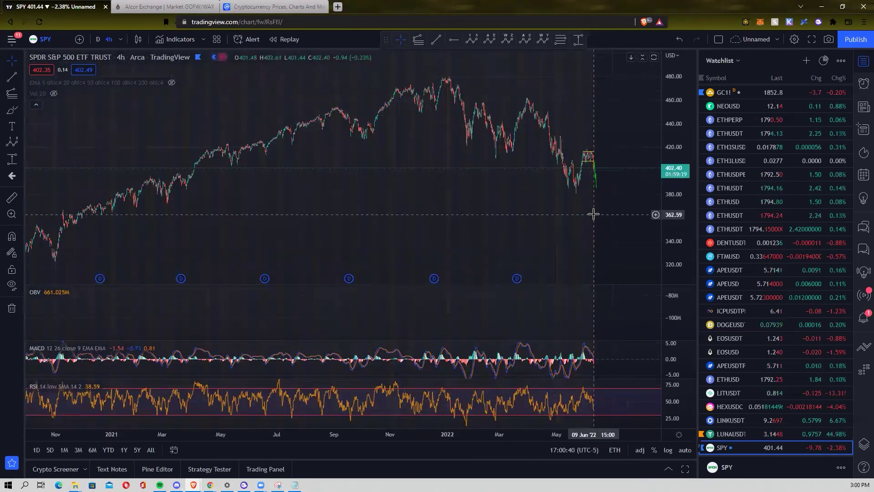
# Step: Examine SPY's 2022 decline on the 4-hour chart in relation to the yellow range and the green downward projection
pyautogui.scroll(2, 592, 214)
pyautogui.scroll(2, 593, 217)
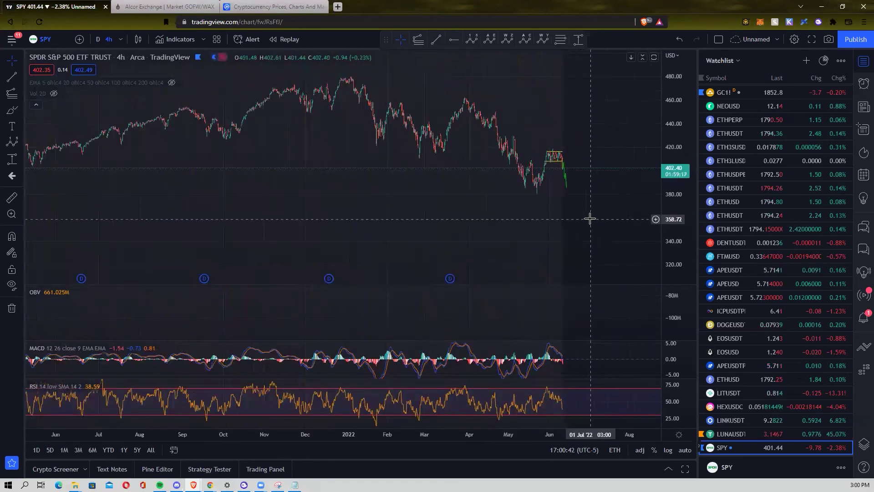
pyautogui.scroll(3, 529, 223)
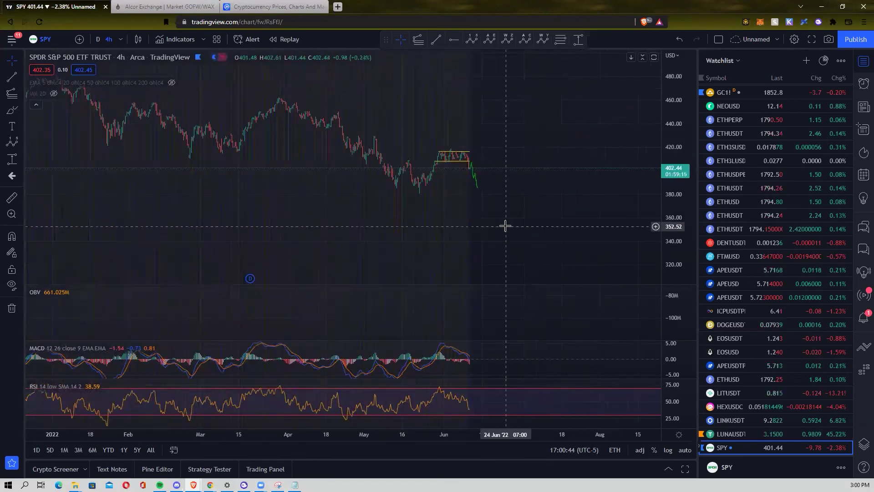
pyautogui.hscroll(-2, 527, 225)
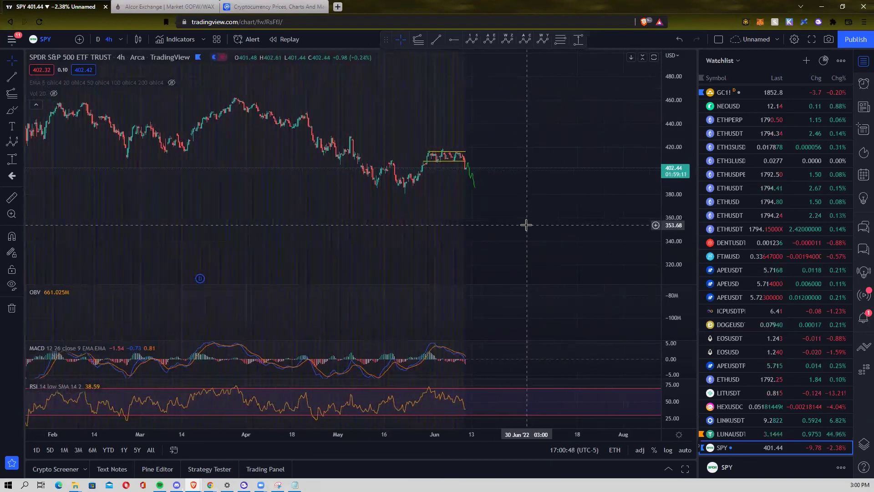
pyautogui.scroll(-2, 527, 225)
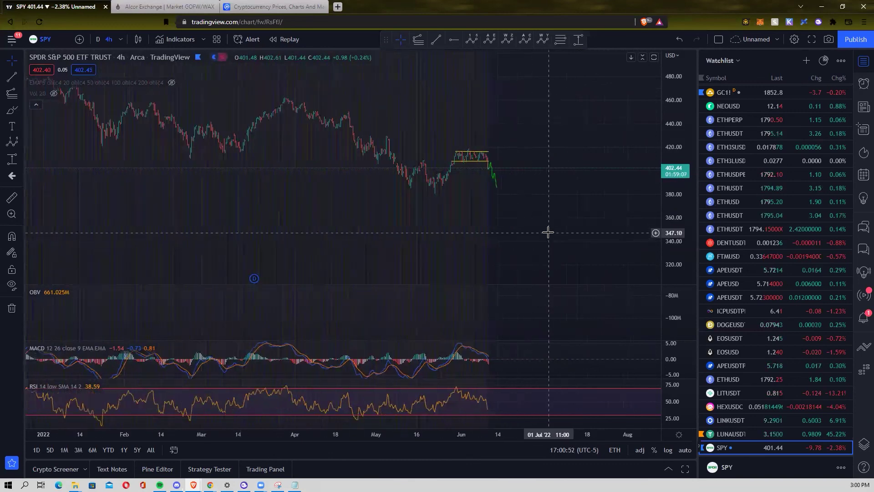
pyautogui.scroll(2, 547, 233)
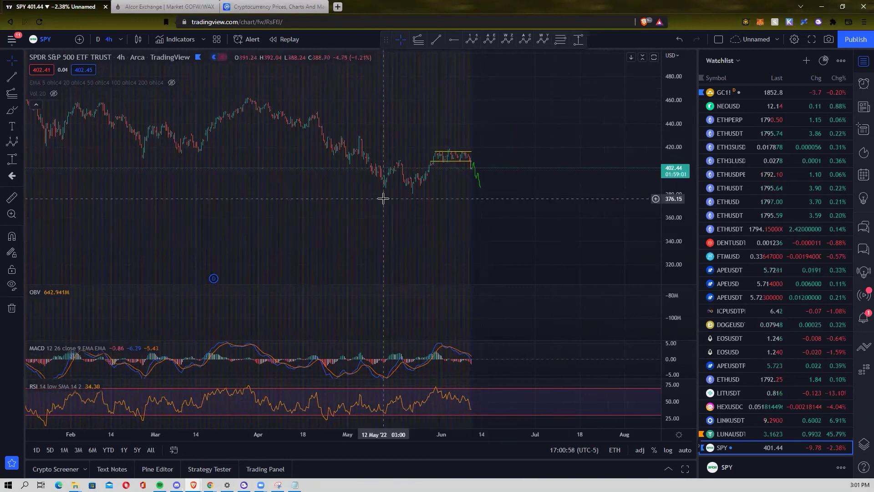
pyautogui.scroll(2, 389, 197)
pyautogui.scroll(1, 390, 197)
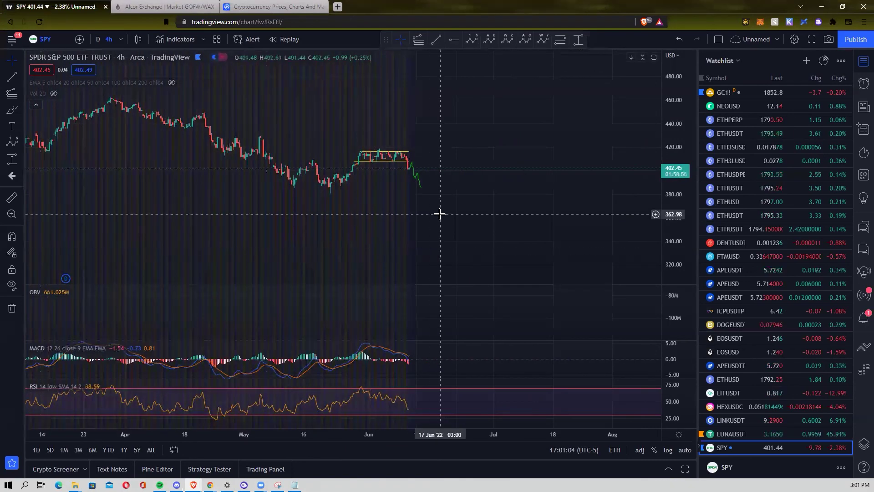
pyautogui.scroll(1, 435, 197)
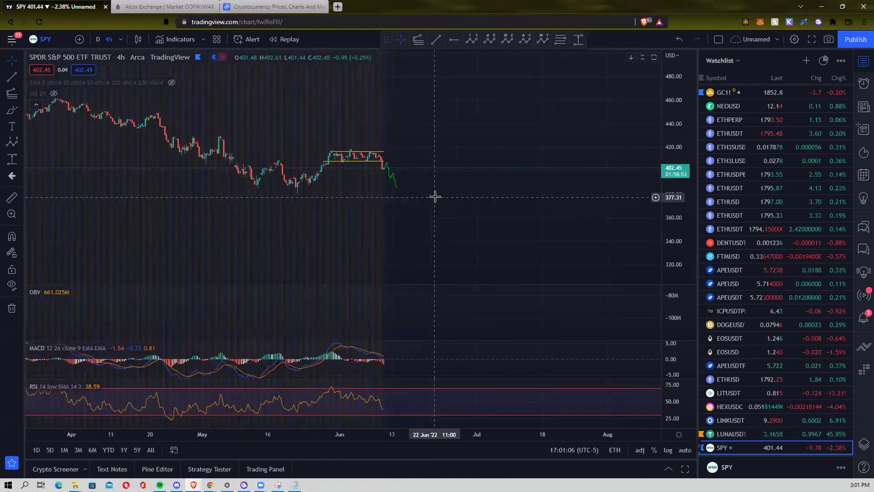
pyautogui.scroll(-2, 434, 197)
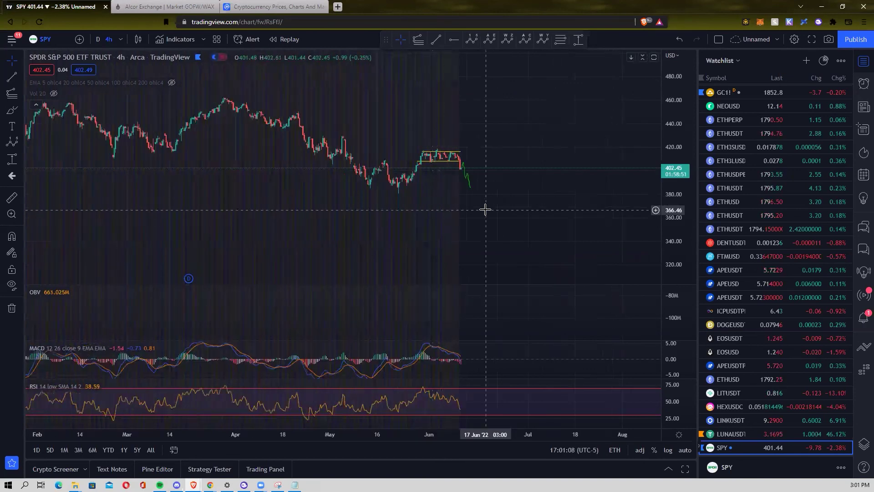
pyautogui.scroll(-2, 486, 210)
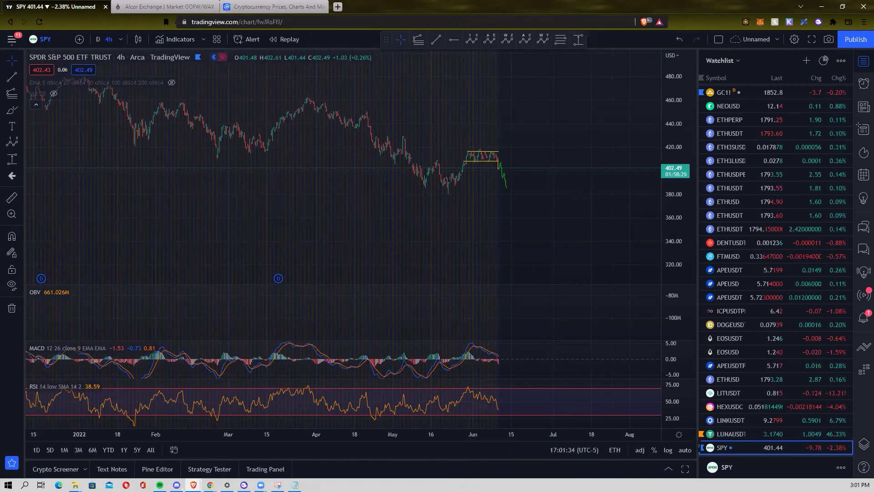
pyautogui.scroll(2, 414, 170)
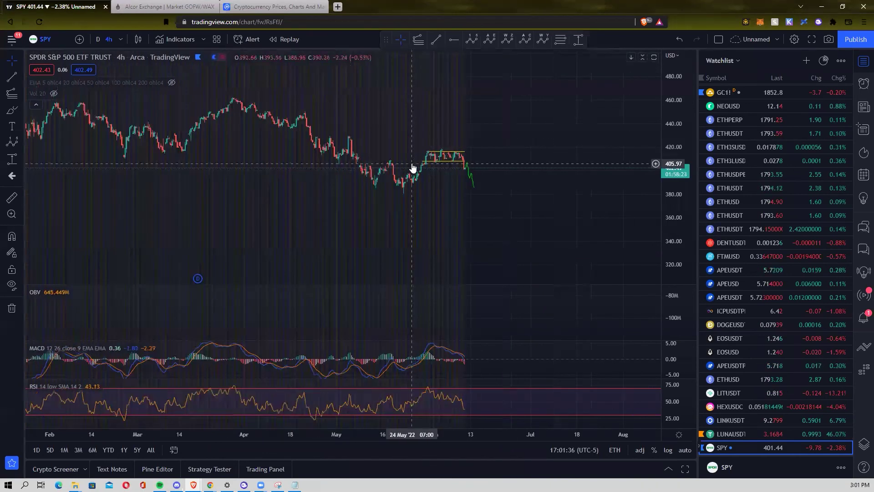
pyautogui.scroll(2, 411, 162)
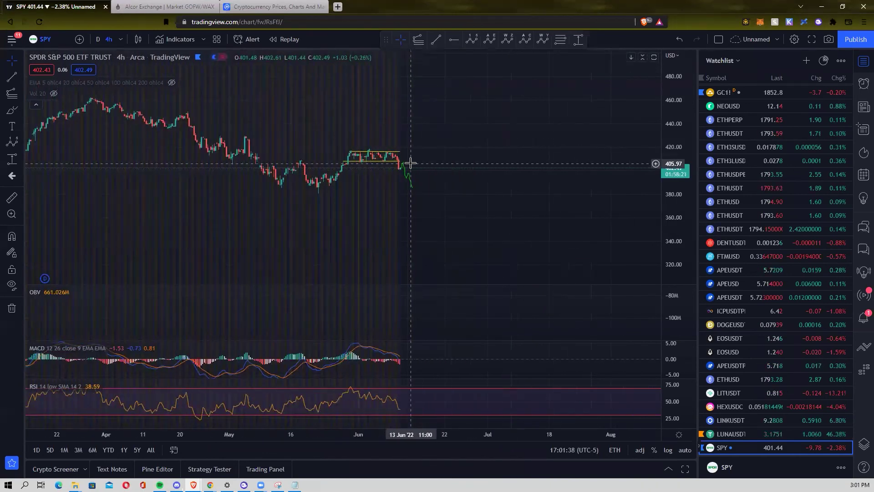